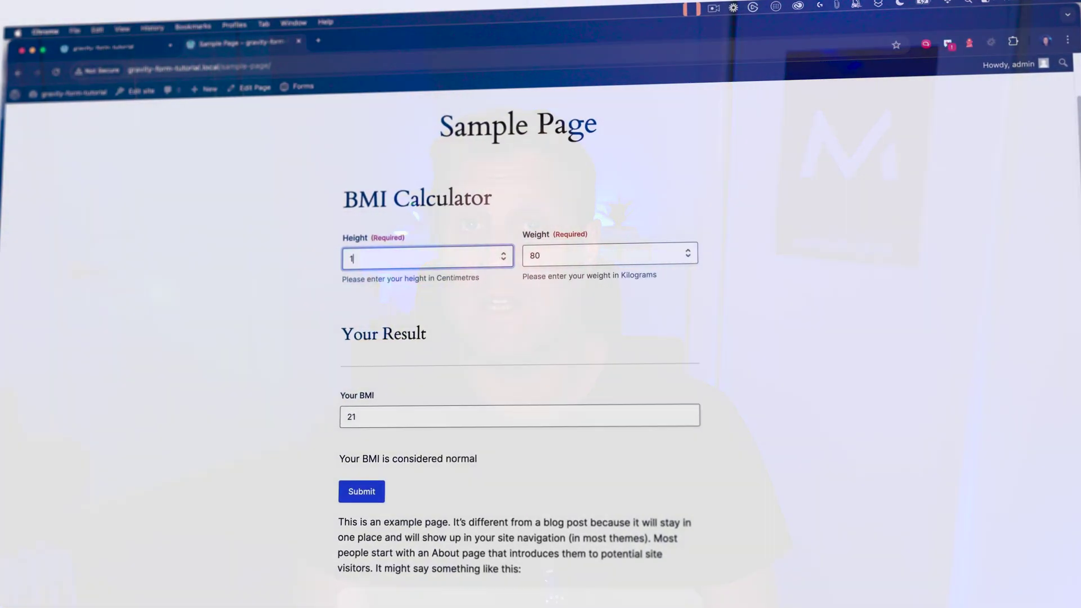
# Enter 80 in the Sample Page's BMI calculator so it shows a BMI of 24.7
pyautogui.write('80')
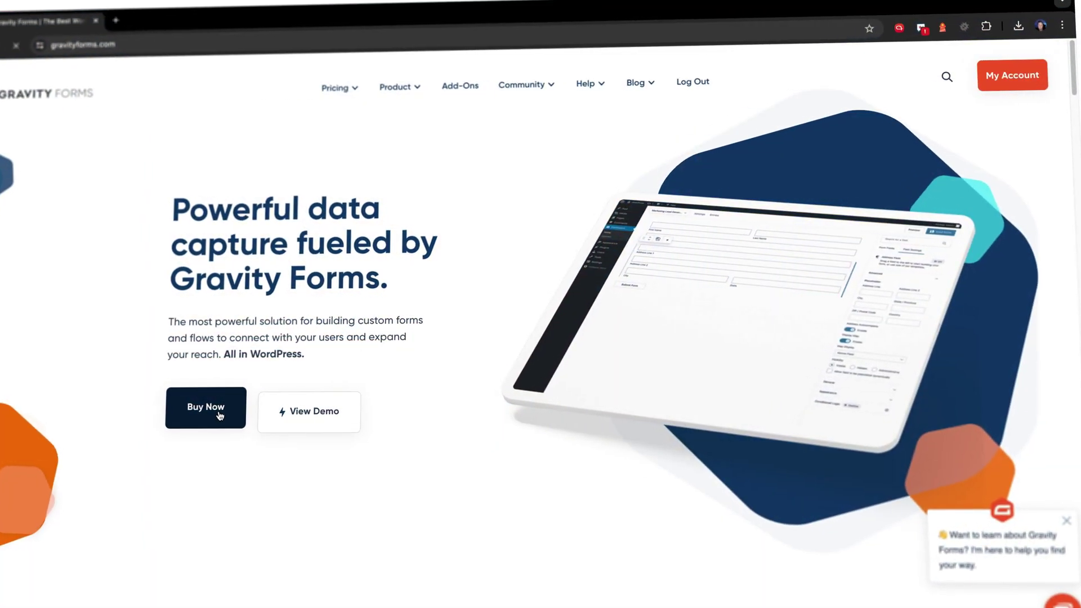
# View the Gravity Forms pricing page with the Basic, Pro and Elite licence cards
pyautogui.click(219, 415)
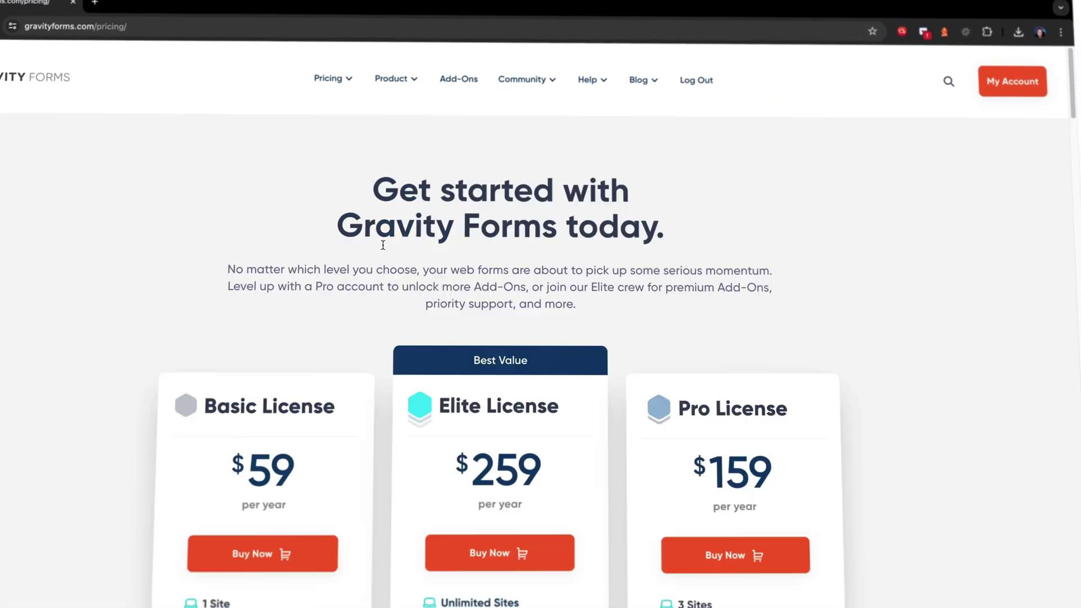
pyautogui.scroll(-3, 380, 245)
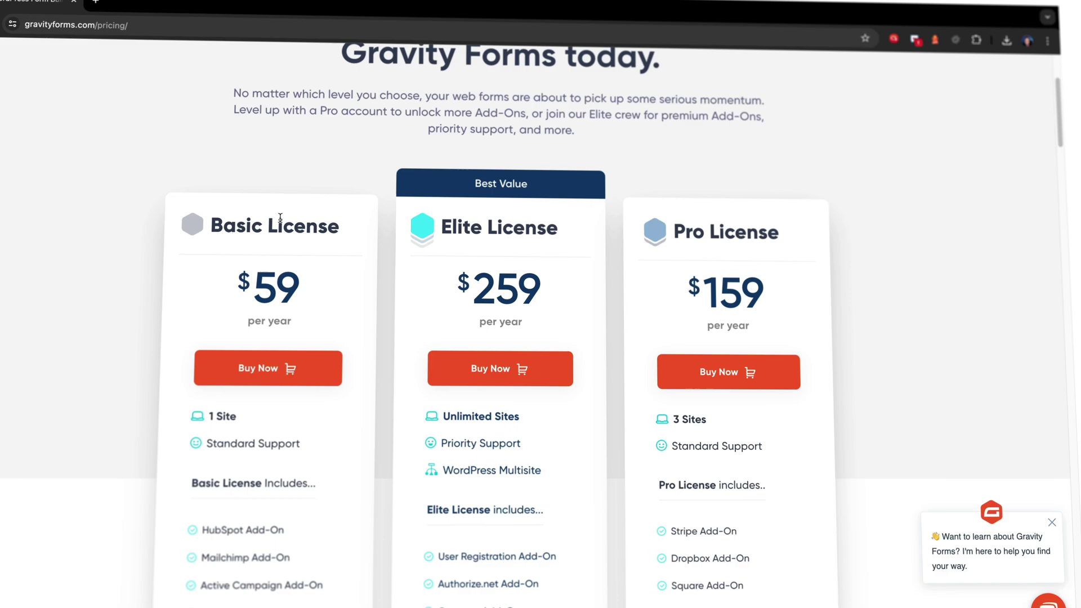
pyautogui.scroll(3, 280, 218)
pyautogui.moveTo(350, 80)
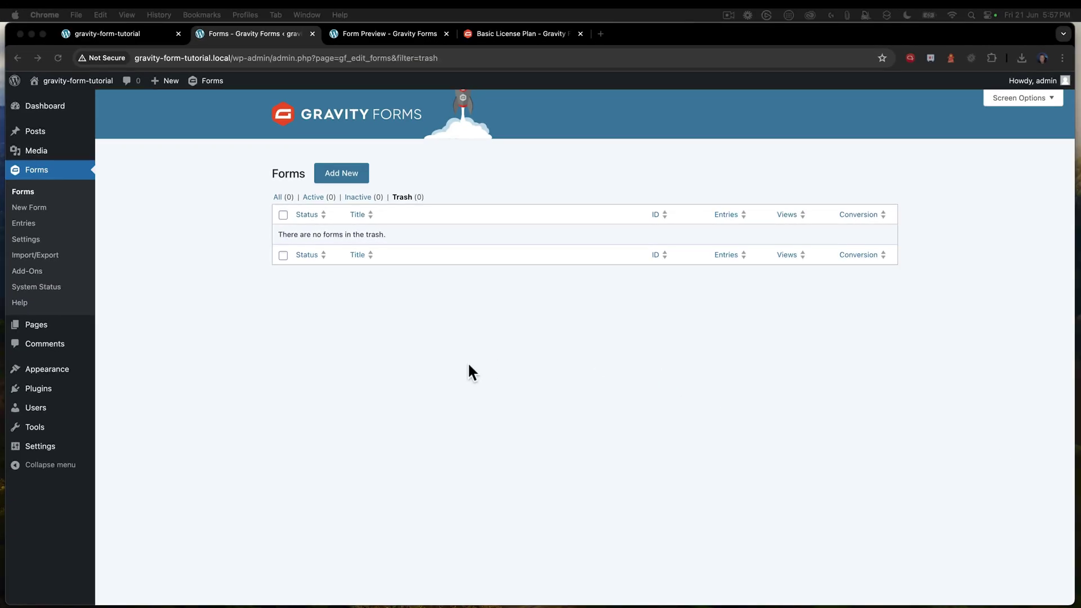
# Visit the site's home page and Sample Page, then go back to the Gravity Forms list
pyautogui.click(202, 325)
pyautogui.click(109, 32)
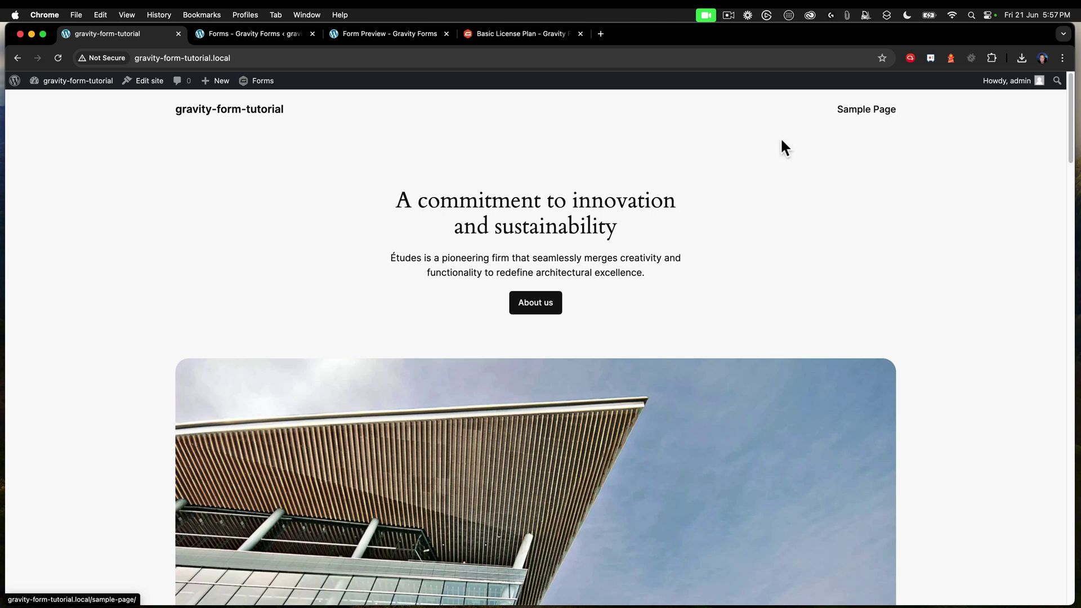
pyautogui.click(870, 110)
pyautogui.click(225, 112)
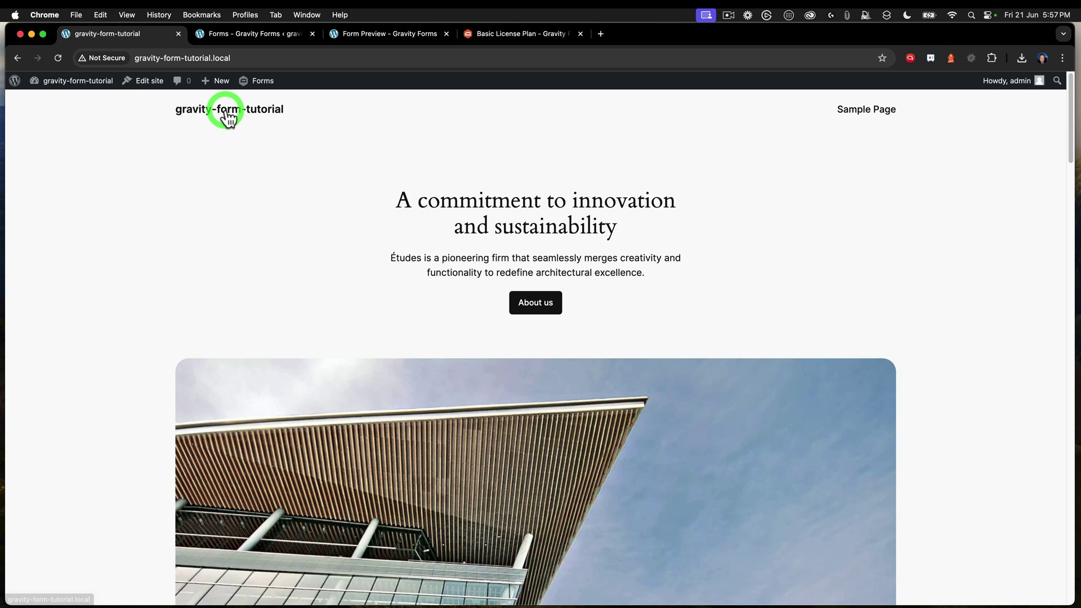
pyautogui.click(228, 35)
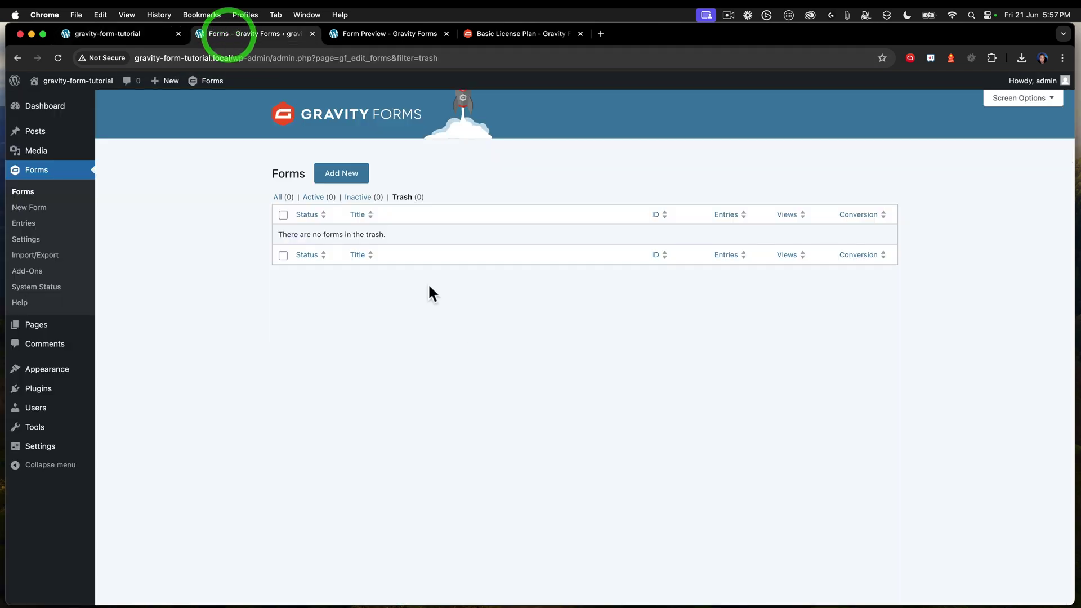
# Create a new blank form titled 'BMI Calculator'
pyautogui.click(341, 171)
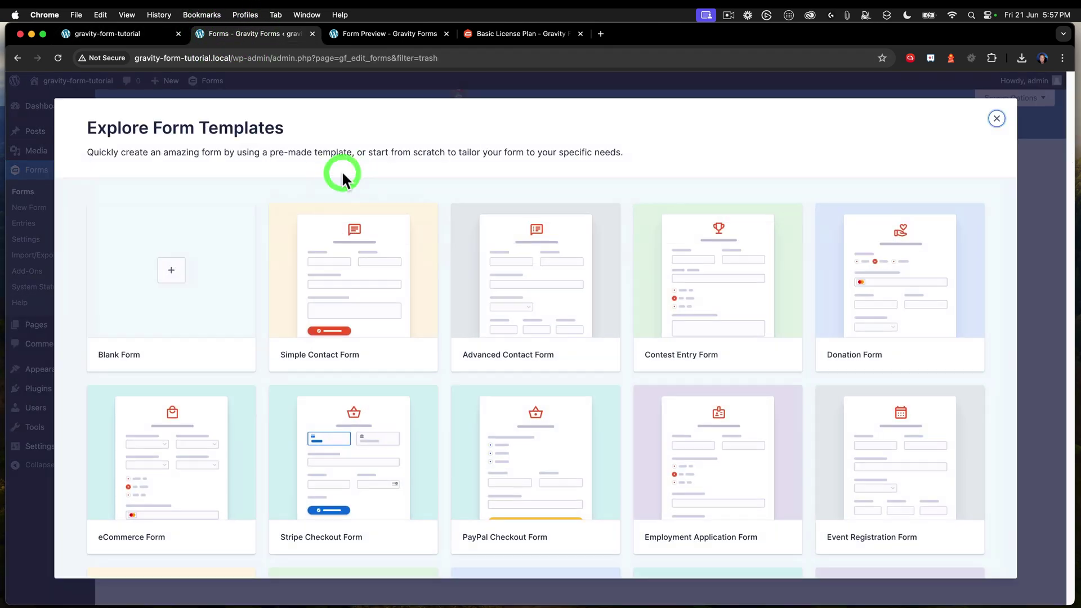
pyautogui.click(186, 251)
pyautogui.click(445, 275)
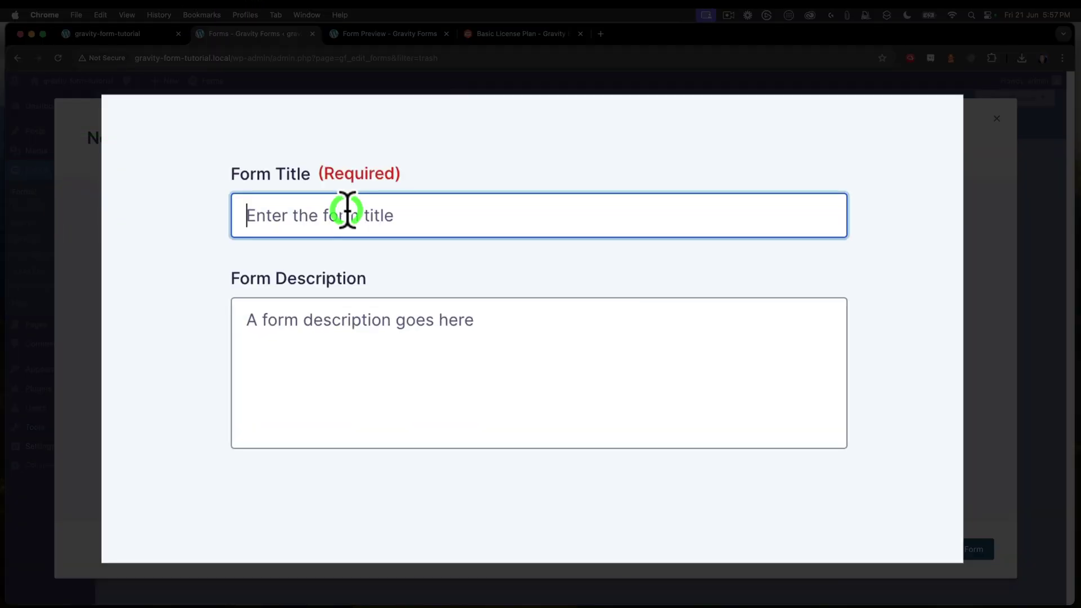
pyautogui.write('BMI')
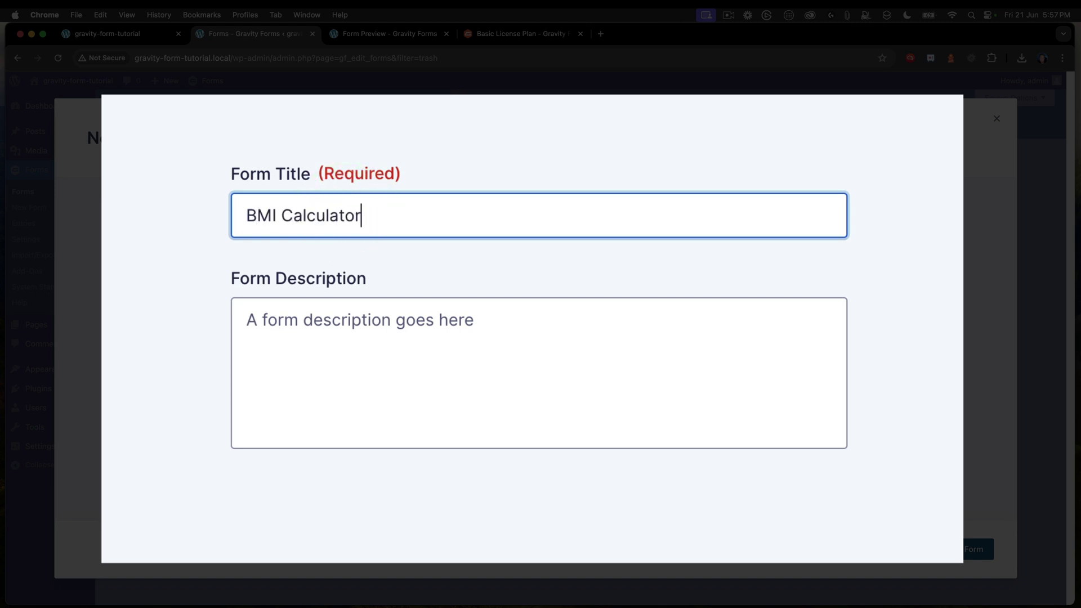
pyautogui.write(' Calculator')
pyautogui.click(965, 547)
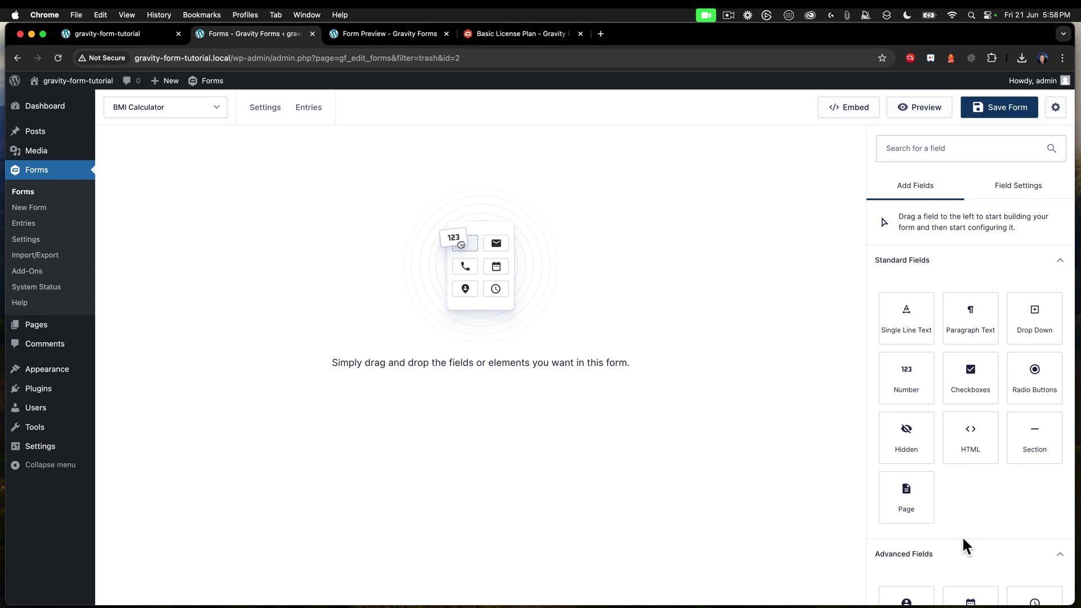
# Add four Number fields to the BMI Calculator form
pyautogui.click(1003, 503)
pyautogui.scroll(-1, 976, 486)
pyautogui.click(908, 366)
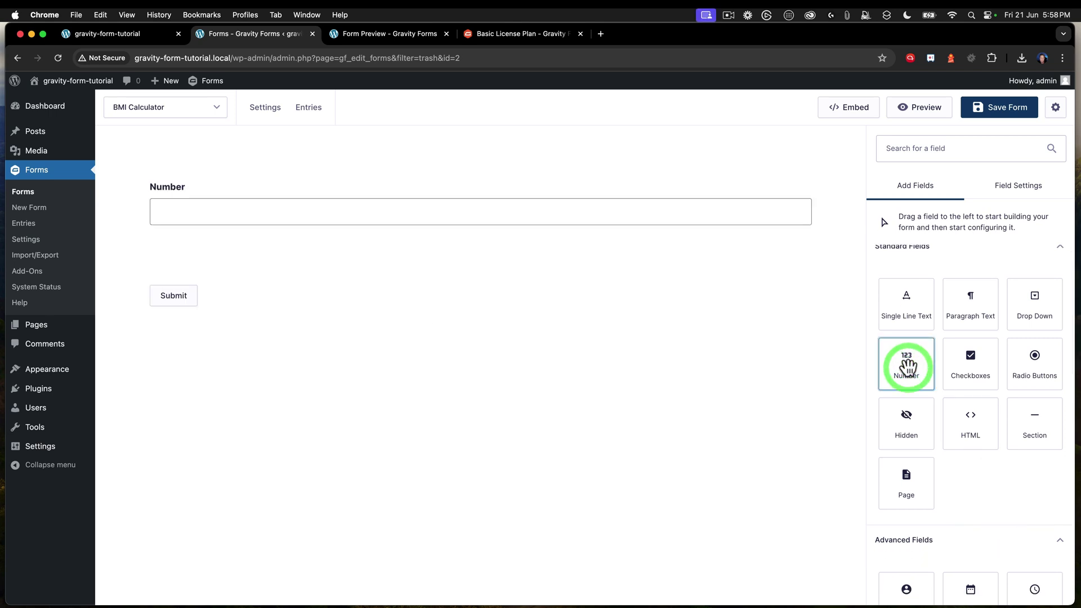
pyautogui.click(907, 366)
pyautogui.click(907, 366)
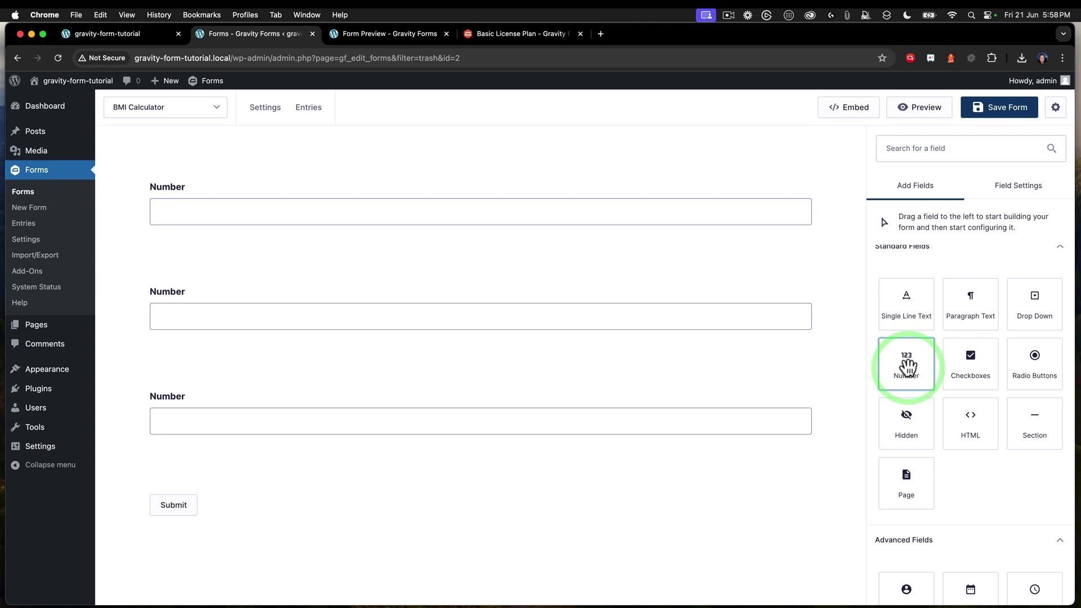
# Label the first two number fields Height and Weight
pyautogui.click(172, 188)
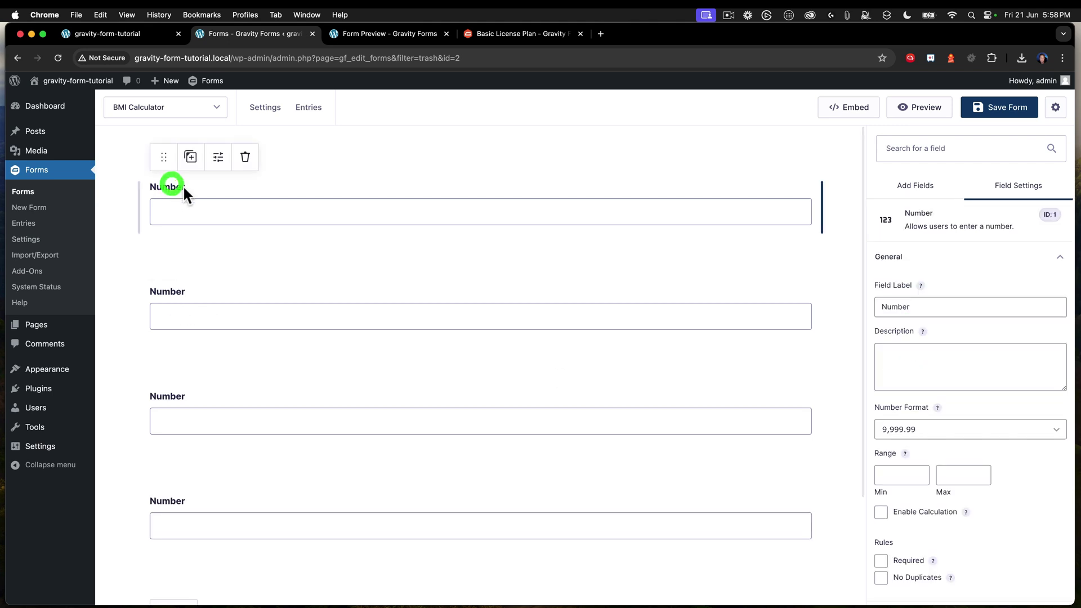
pyautogui.doubleClick(953, 307)
pyautogui.write('Heiught')
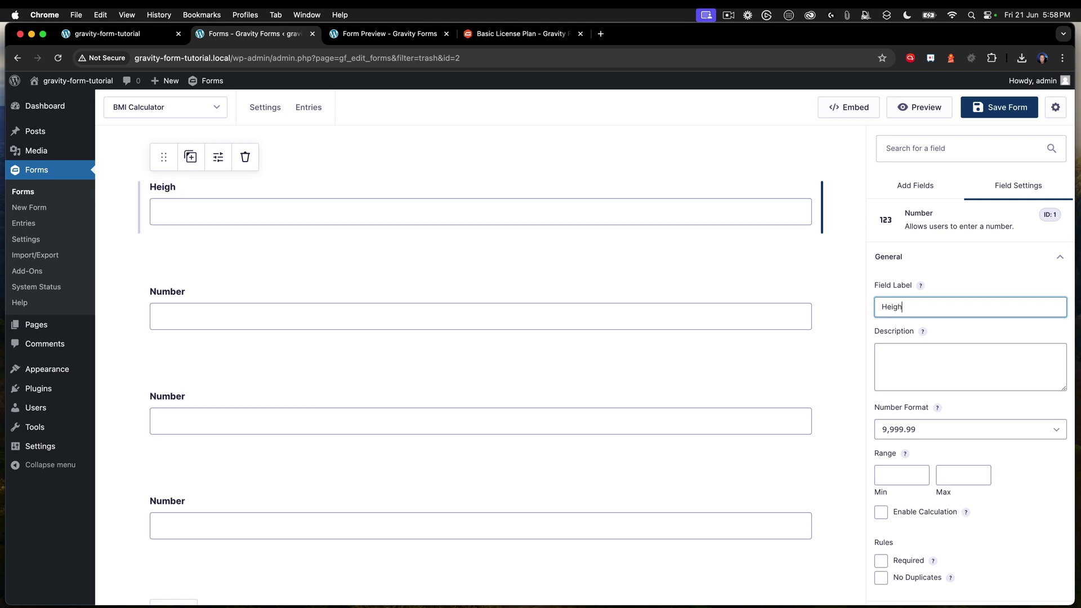
pyautogui.click(497, 317)
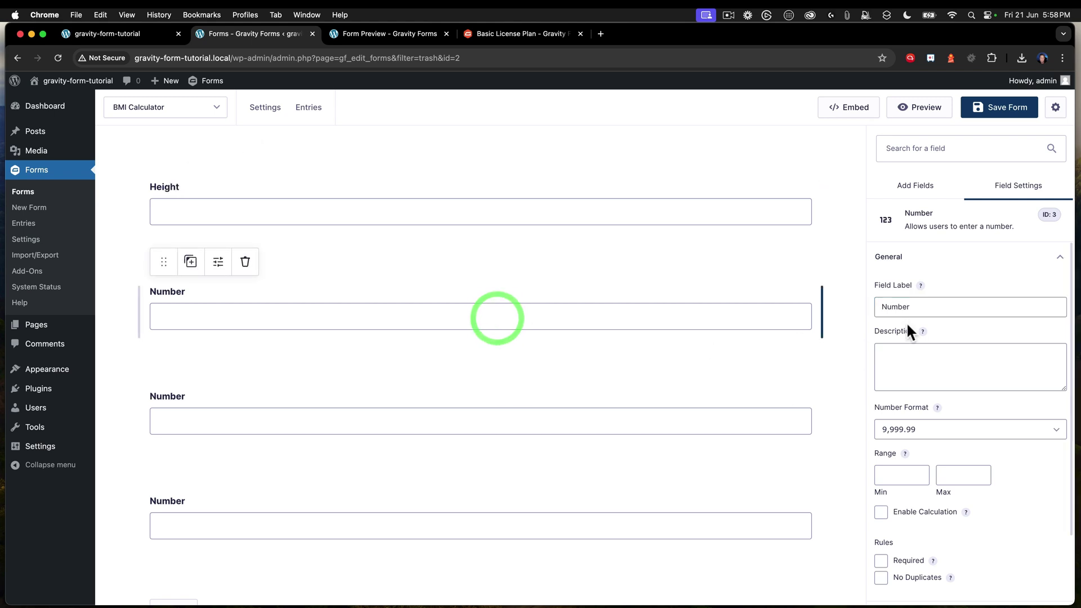
pyautogui.doubleClick(885, 306)
pyautogui.write('Wwe')
pyautogui.press('BackSpace')
pyautogui.press('BackSpace')
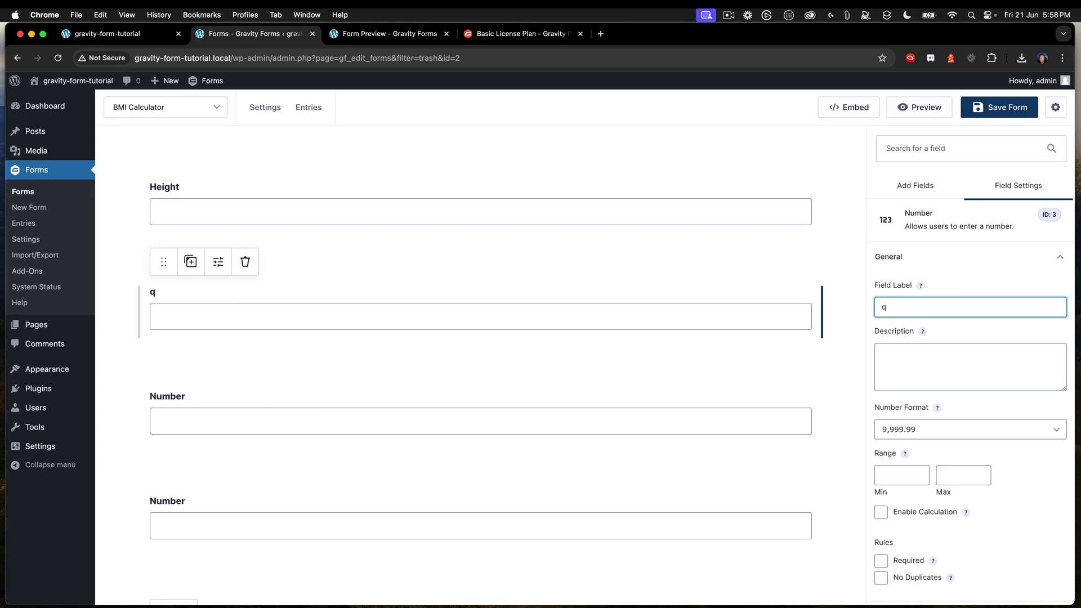
pyautogui.write('eight')
# Label the third and fourth number fields Height Sq and Your BMI
pyautogui.click(521, 424)
pyautogui.moveTo(932, 304); pyautogui.dragTo(832, 298)
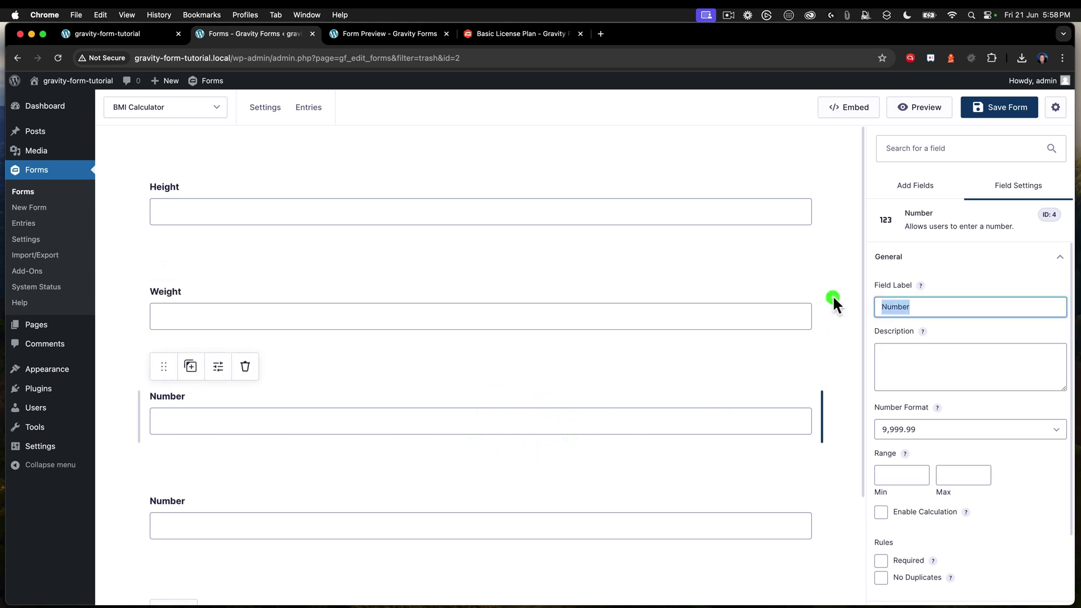
pyautogui.write('Height Sq')
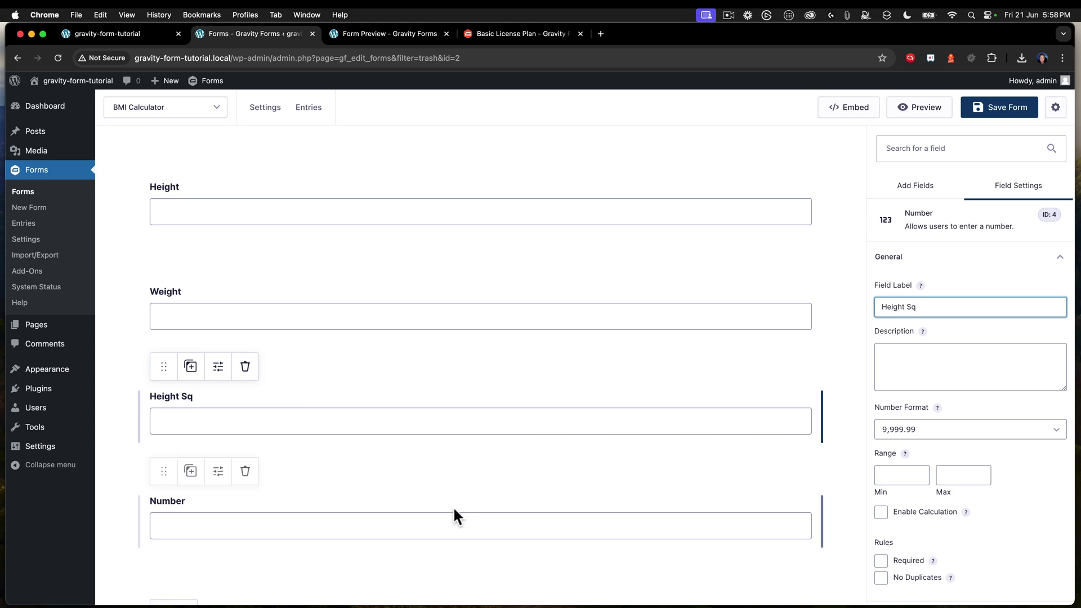
pyautogui.click(453, 510)
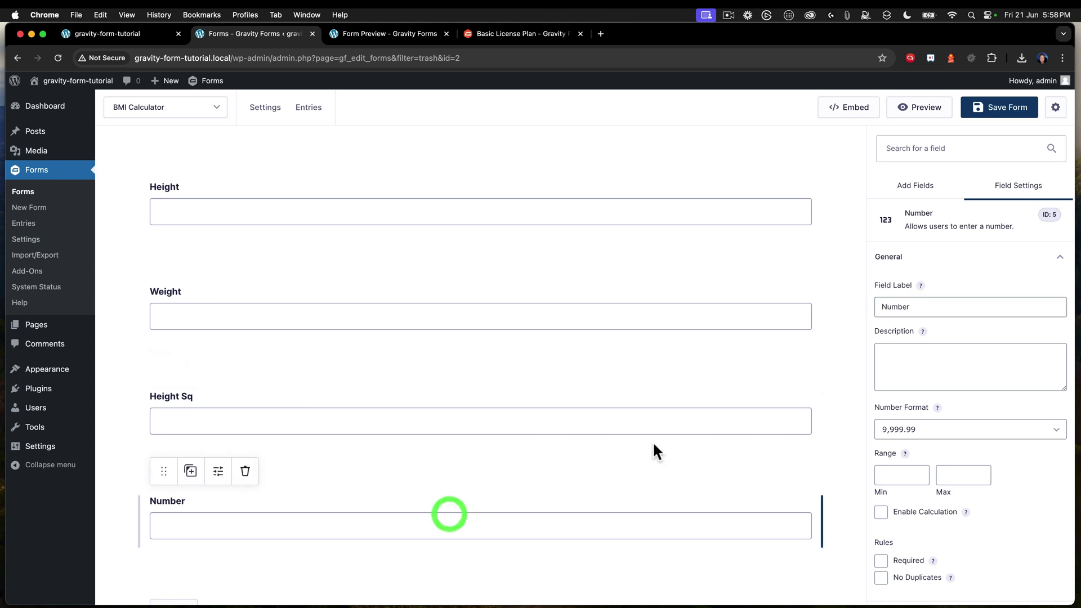
pyautogui.moveTo(911, 307); pyautogui.dragTo(845, 296)
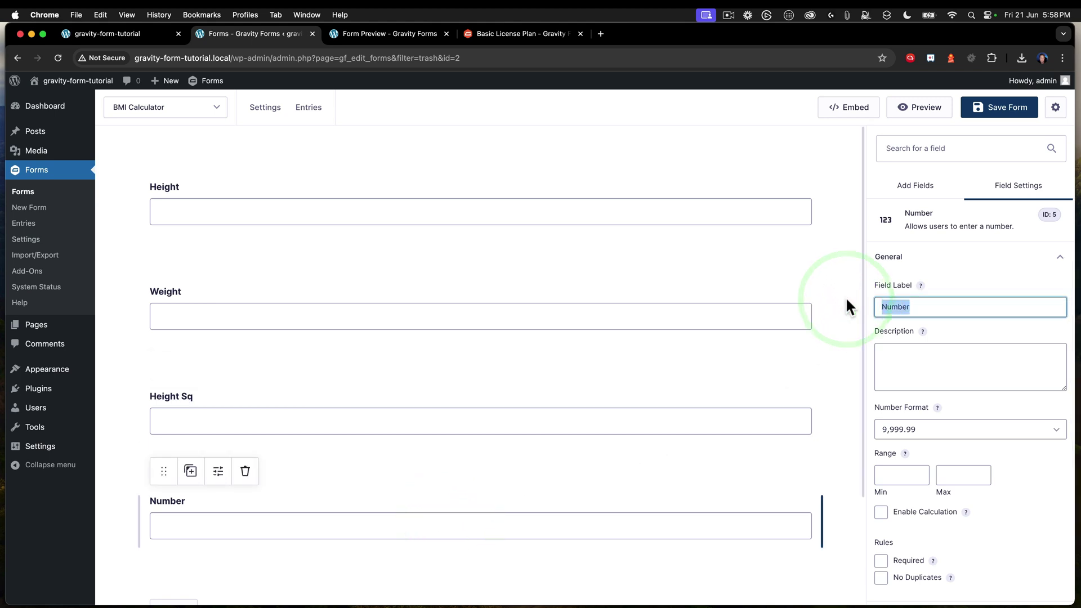
pyautogui.write('Your')
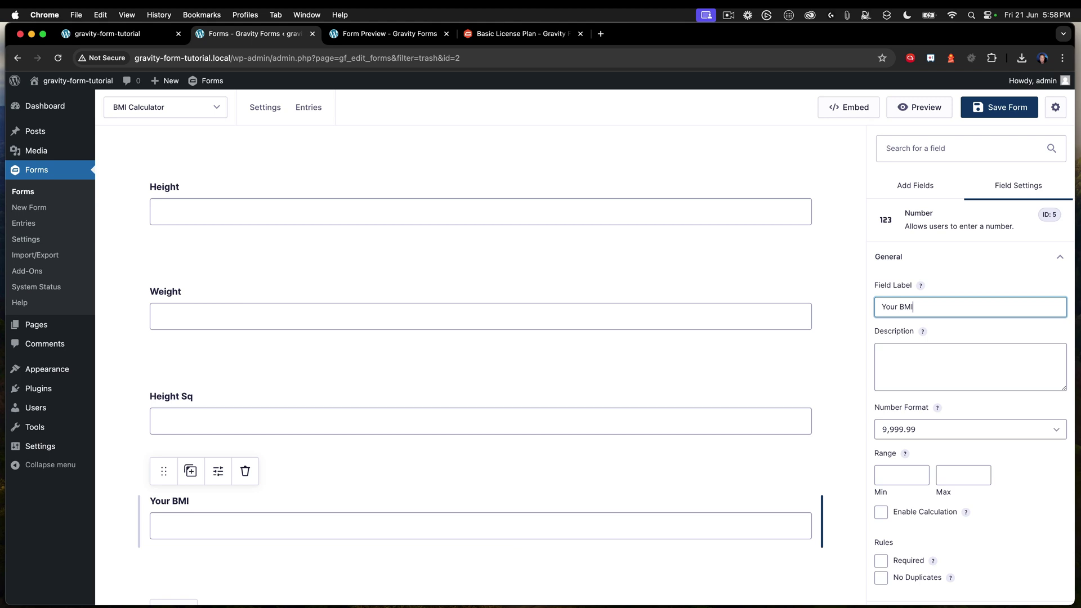
pyautogui.write(' BMI')
pyautogui.click(905, 359)
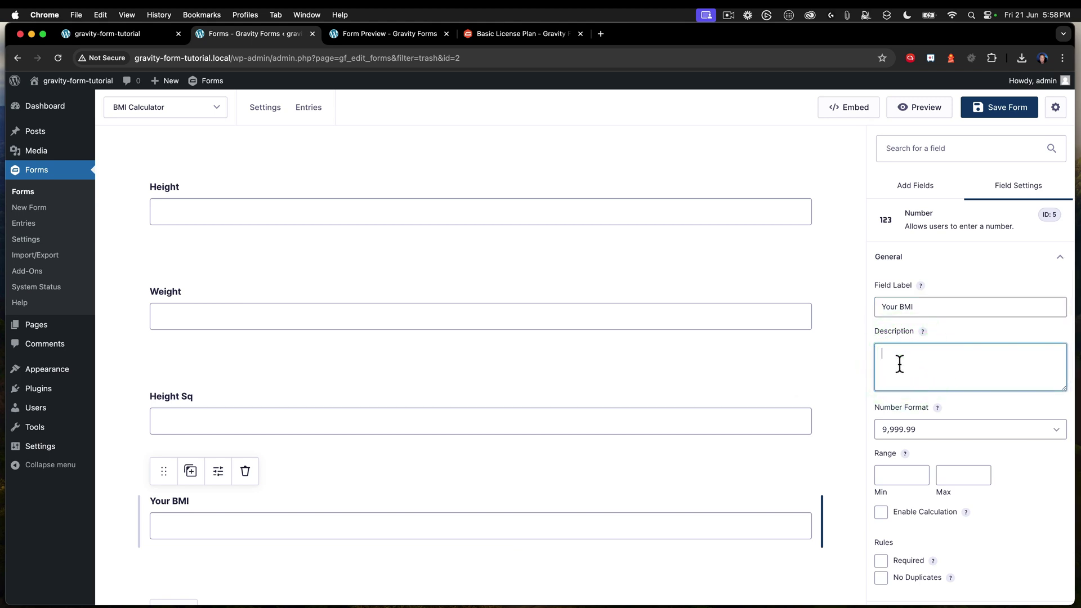
pyautogui.click(252, 209)
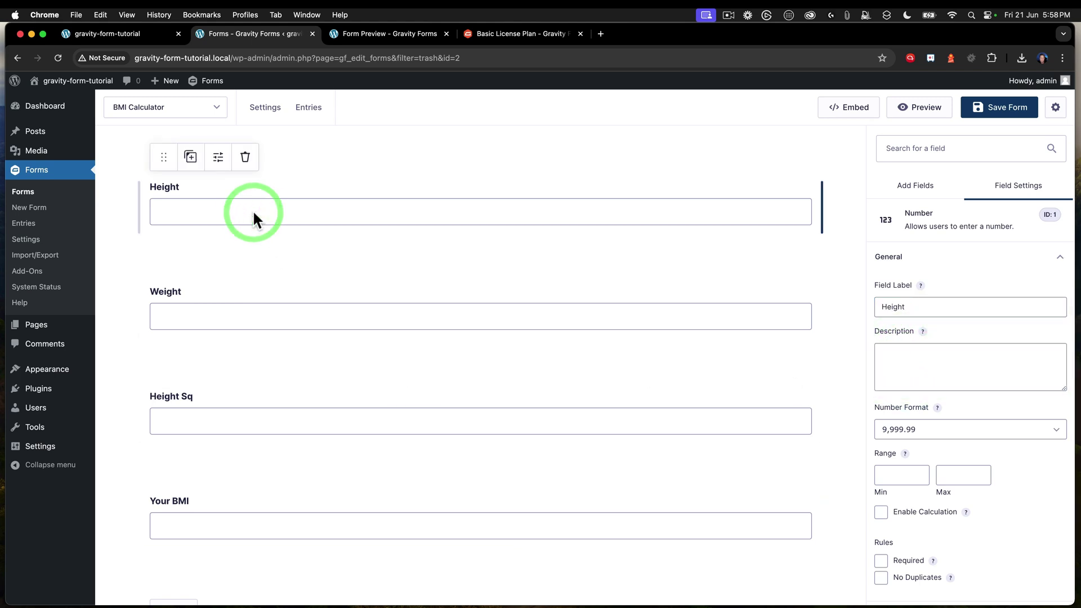
# Give Height the description 'Please enter your height in Centimeters' and mark it Required
pyautogui.click(921, 379)
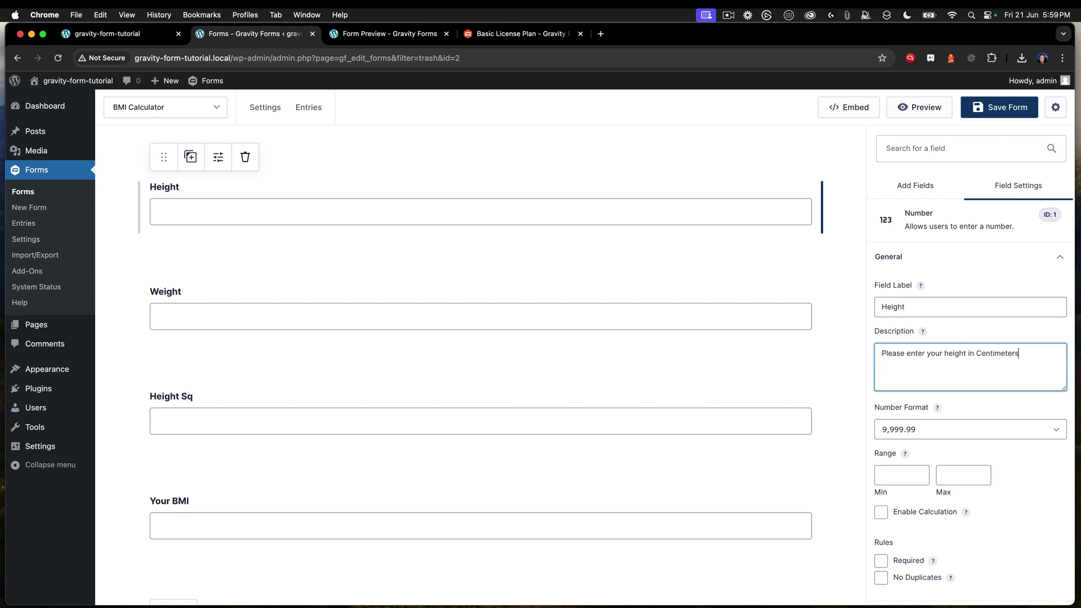
pyautogui.click(907, 475)
pyautogui.click(881, 560)
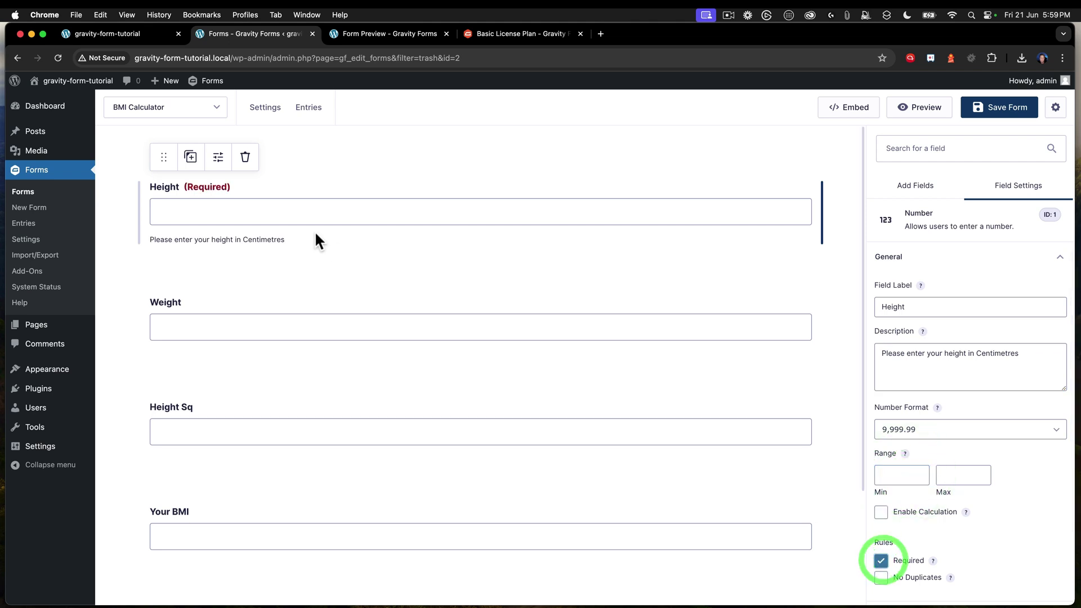
# Give Weight the description 'Please enter your weight in Kilograms' and mark it Required
pyautogui.click(278, 303)
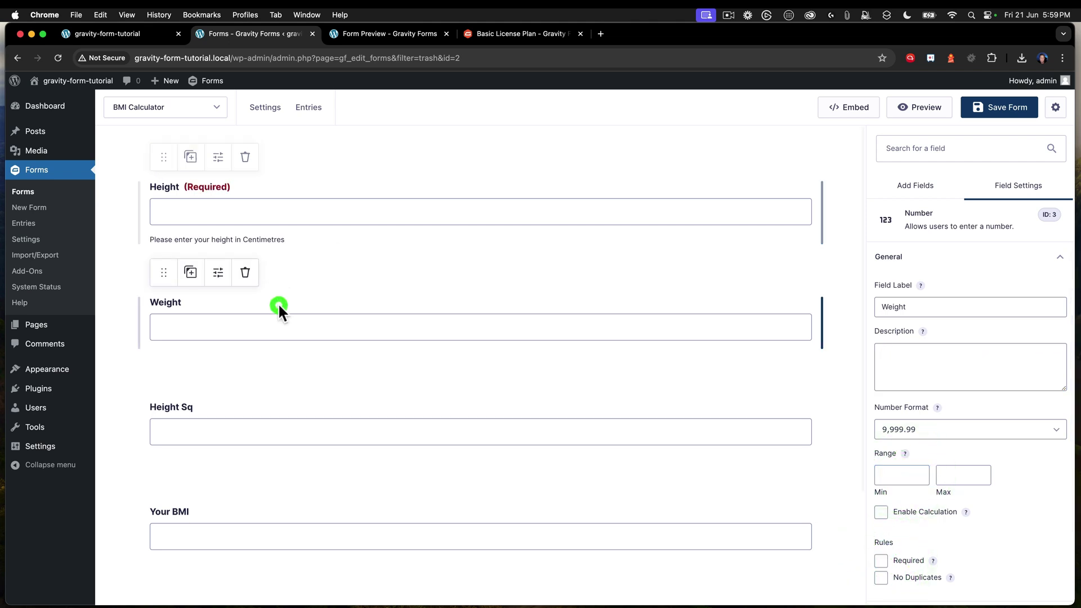
pyautogui.click(897, 360)
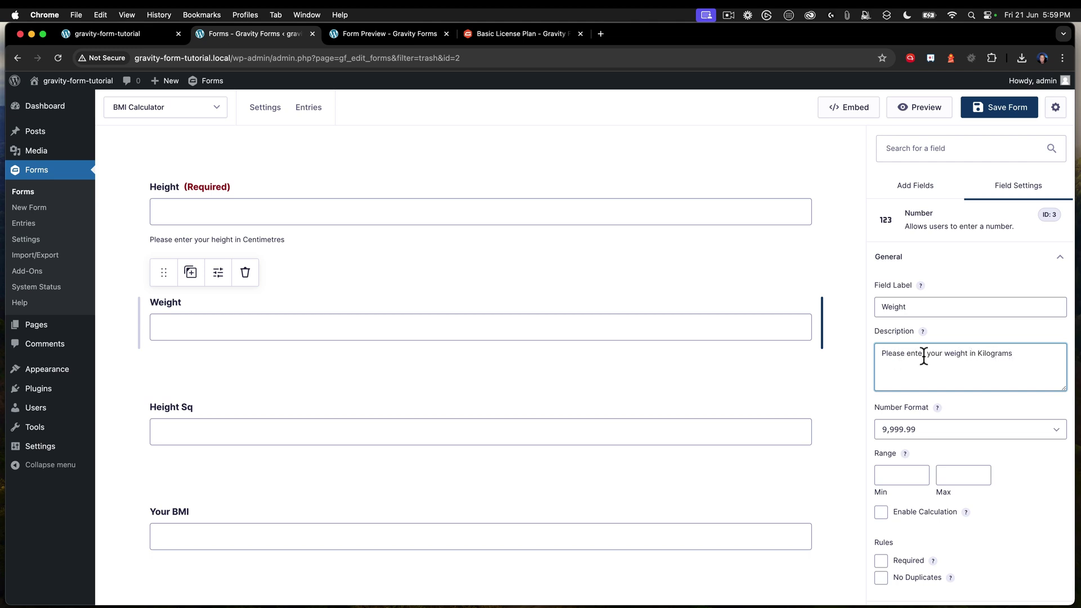
pyautogui.click(938, 310)
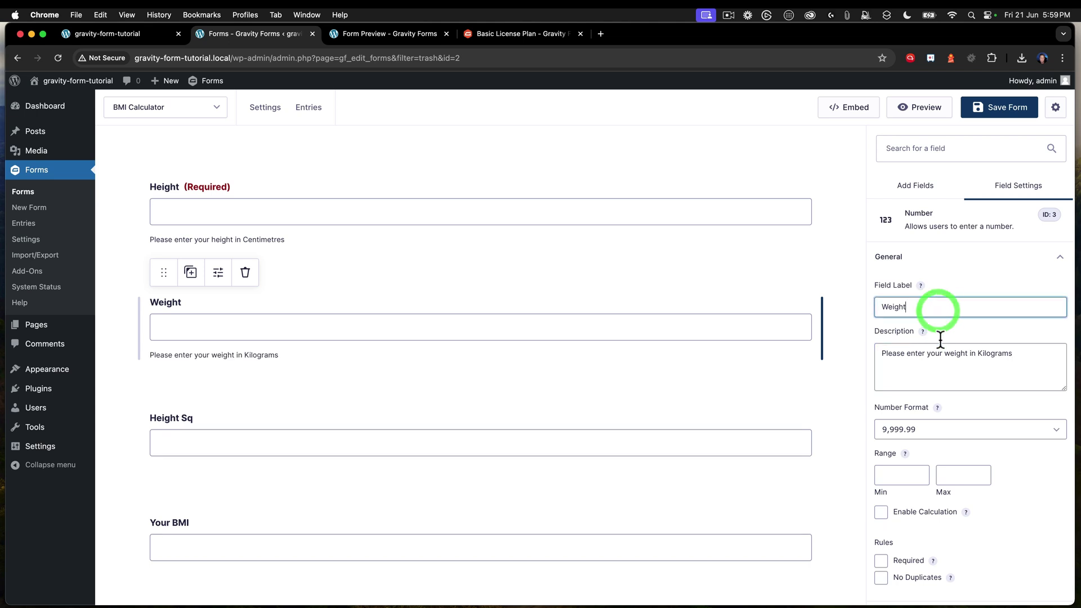
pyautogui.click(880, 561)
pyautogui.click(282, 207)
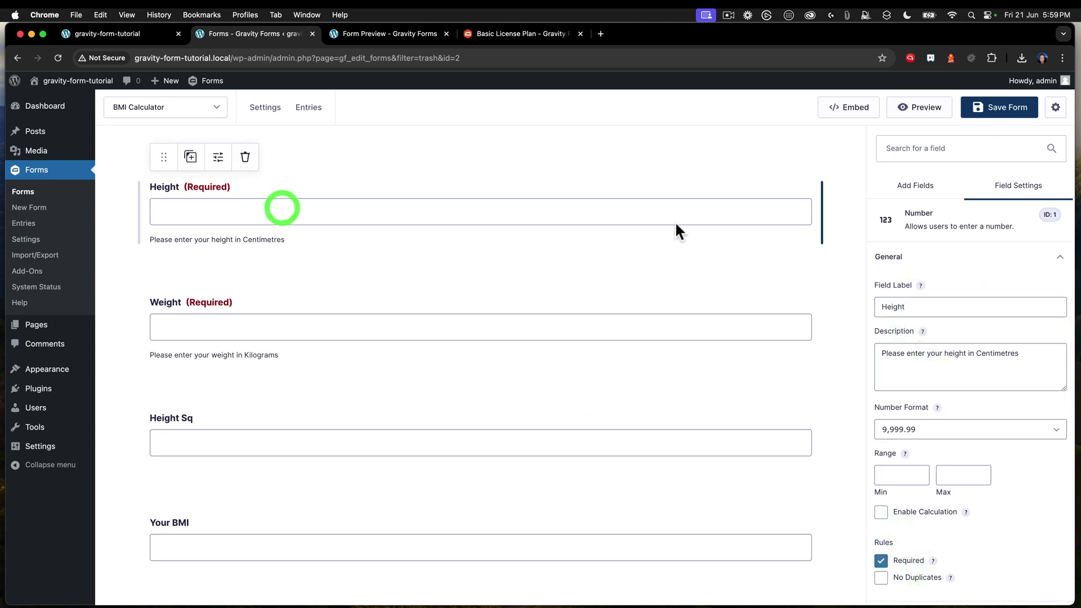
# Shrink Height and Weight to half width and move Weight beside Height
pyautogui.moveTo(823, 208); pyautogui.dragTo(420, 194)
pyautogui.click(304, 309)
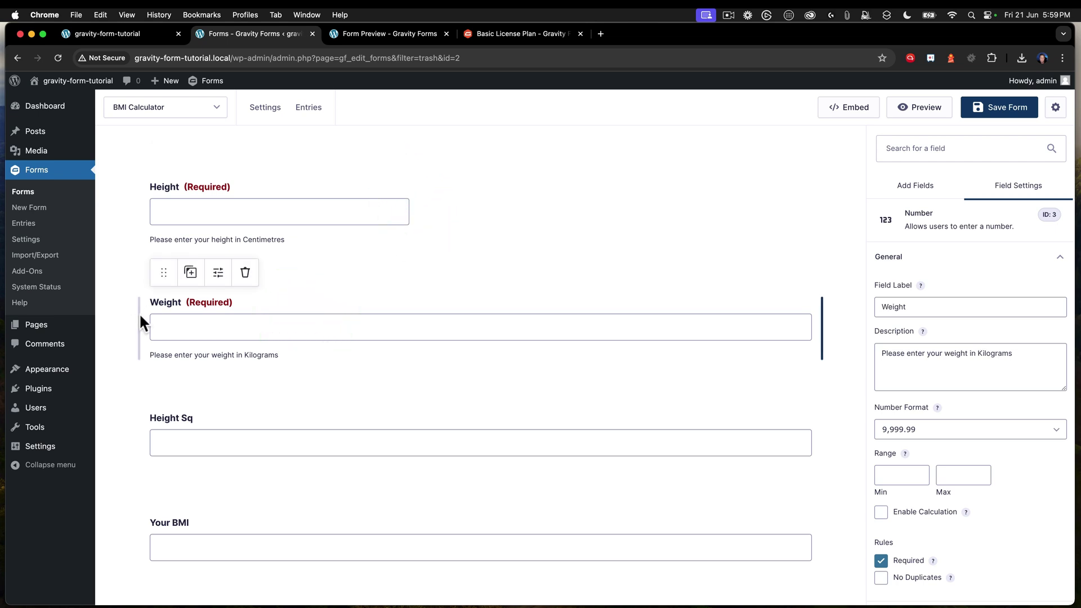
pyautogui.moveTo(823, 325); pyautogui.dragTo(408, 302)
pyautogui.moveTo(160, 274); pyautogui.dragTo(415, 213)
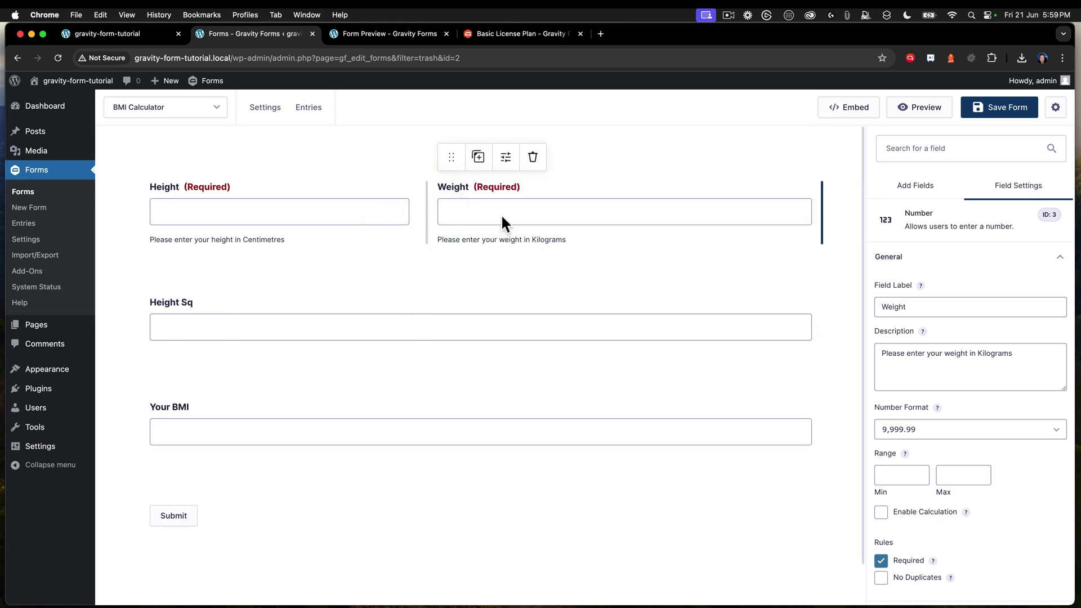
# Adjust the row so Height and Weight take equal halves
pyautogui.click(744, 222)
pyautogui.moveTo(821, 213); pyautogui.dragTo(780, 208)
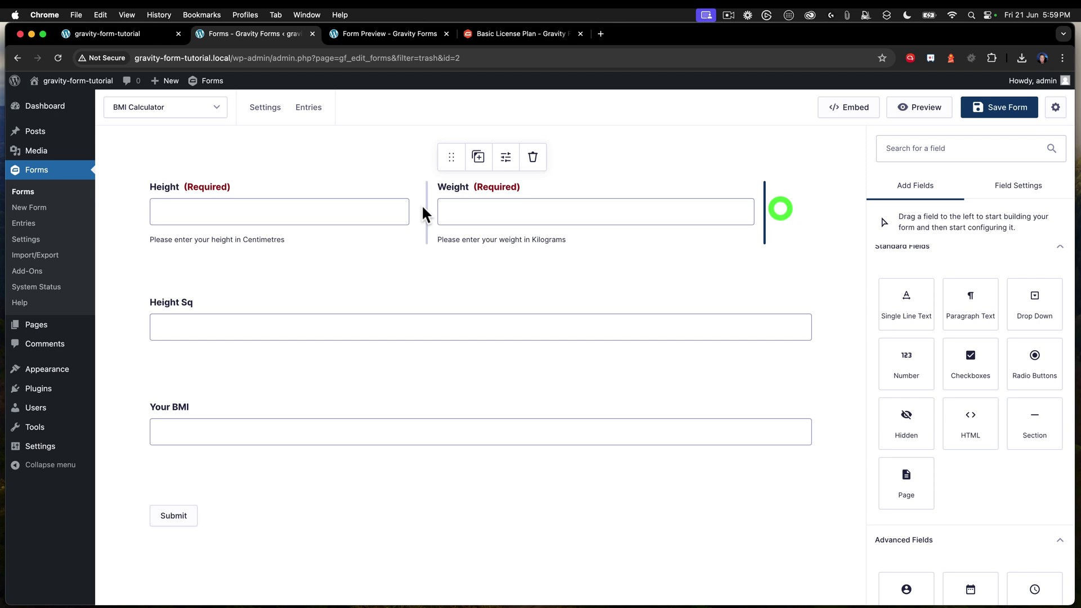
pyautogui.click(413, 213)
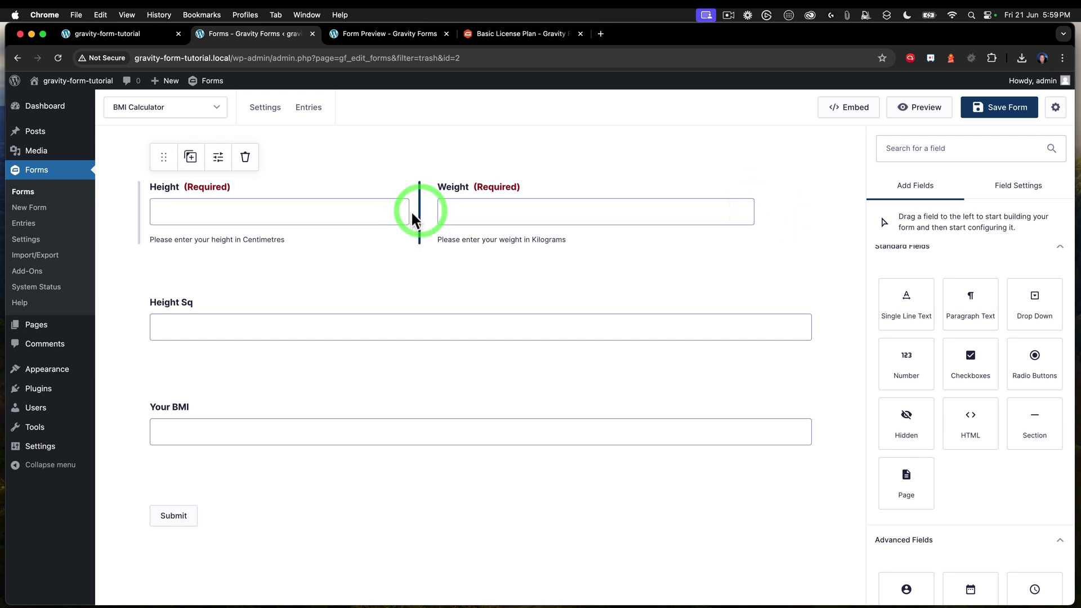
pyautogui.moveTo(420, 214); pyautogui.dragTo(476, 213)
pyautogui.click(702, 209)
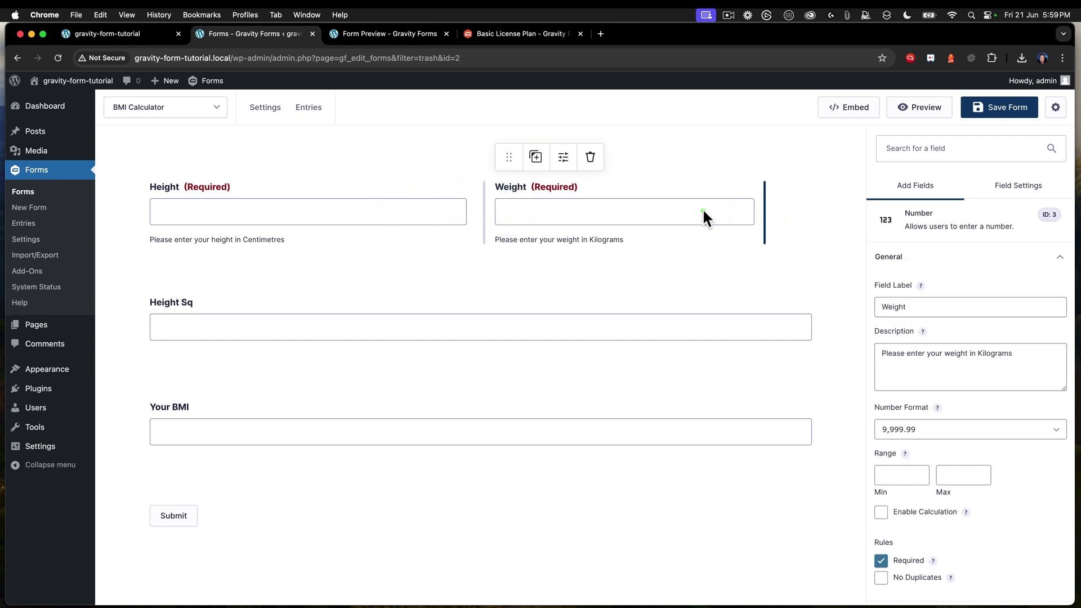
pyautogui.moveTo(765, 217); pyautogui.dragTo(808, 215)
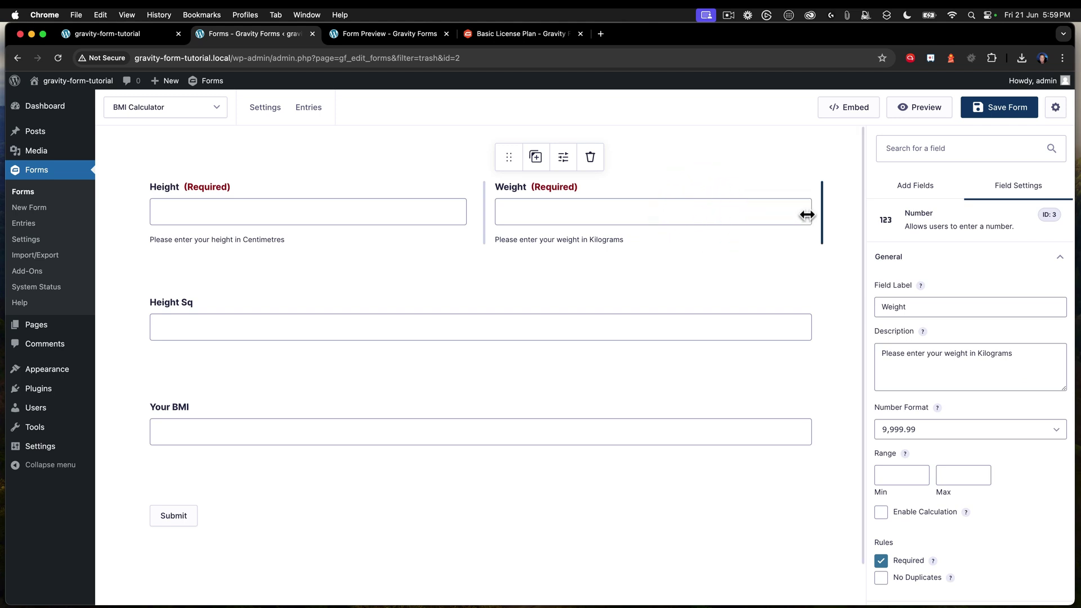
pyautogui.click(528, 280)
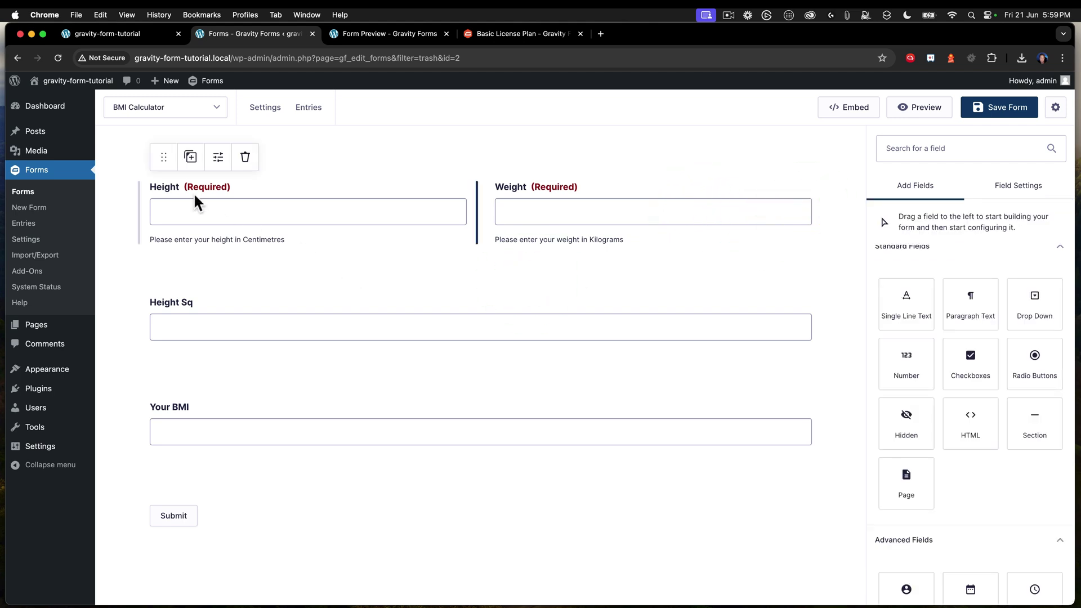
pyautogui.click(236, 299)
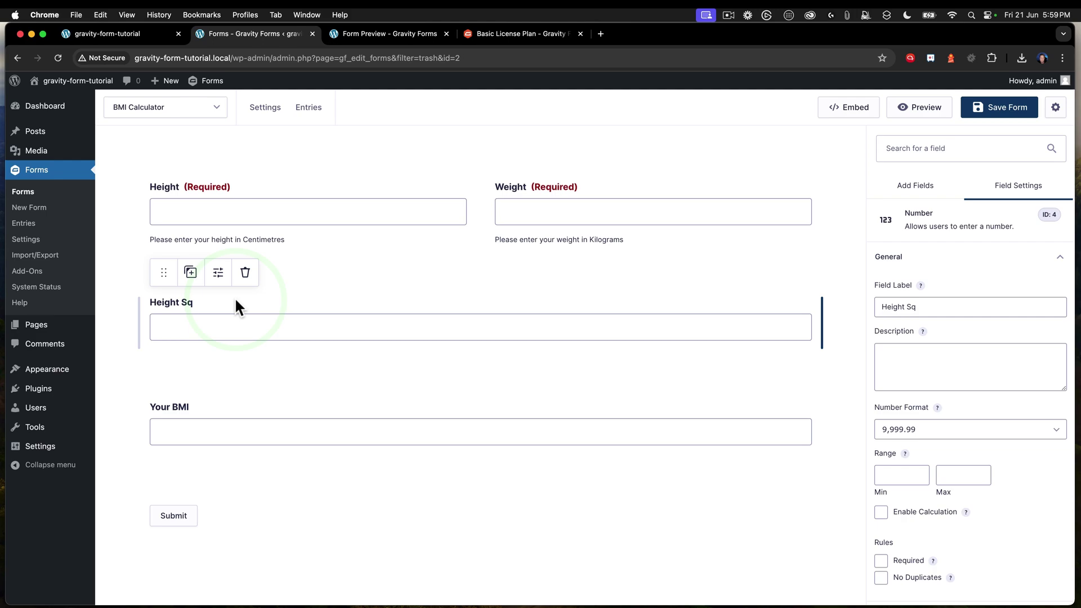
# Enable calculation on Height Sq and enter the ({Height:1}/100) term
pyautogui.click(882, 512)
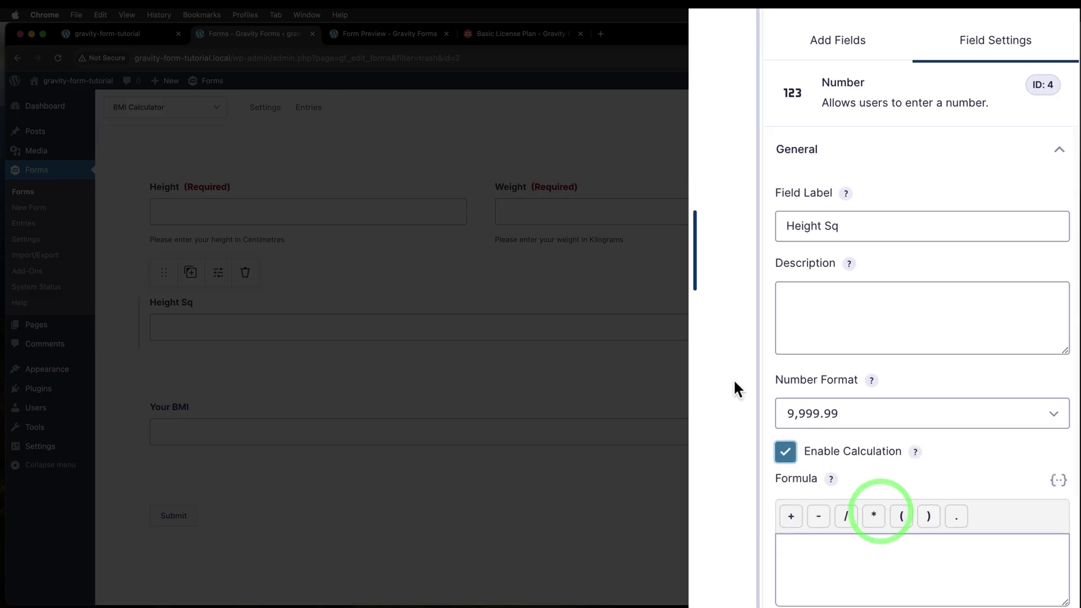
pyautogui.scroll(-5, 924, 337)
pyautogui.click(1059, 190)
pyautogui.click(870, 222)
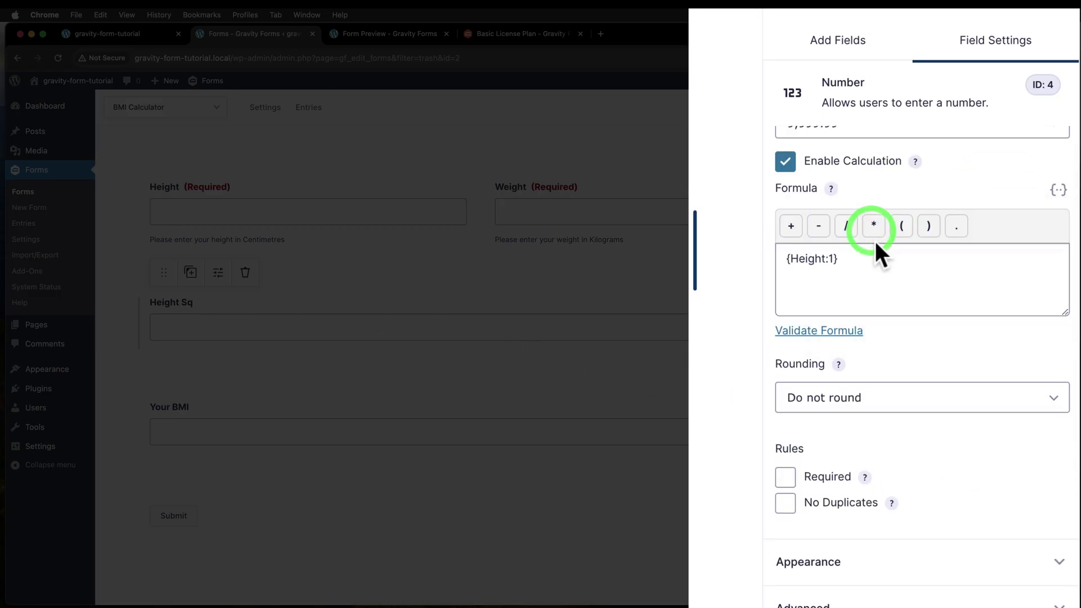
pyautogui.click(865, 259)
pyautogui.write('/100)')
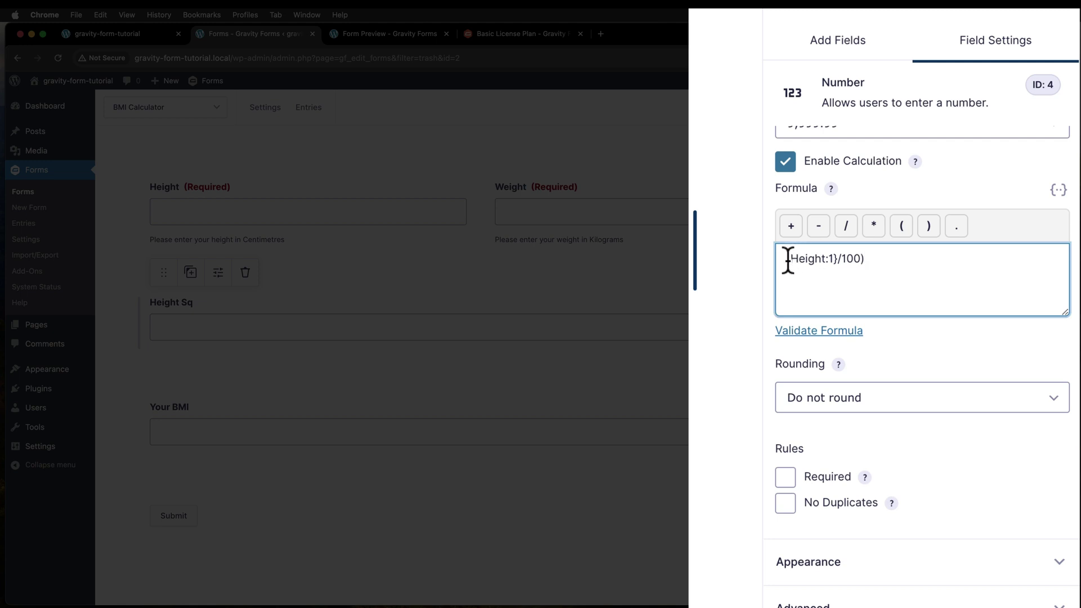
pyautogui.click(788, 259)
pyautogui.write('(')
pyautogui.moveTo(892, 256); pyautogui.dragTo(771, 249)
pyautogui.hotkey('ctrl', 'c')
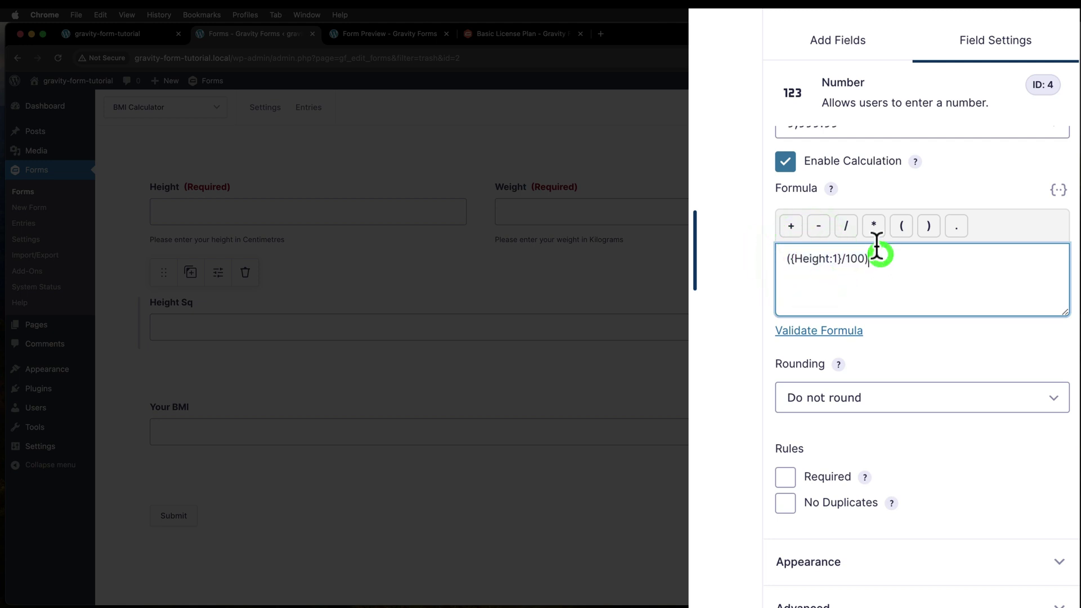
# Complete the formula as ({Height:1}/100) * ({Height:1}/100) and validate it
pyautogui.click(874, 226)
pyautogui.click(874, 226)
pyautogui.click(873, 226)
pyautogui.click(925, 257)
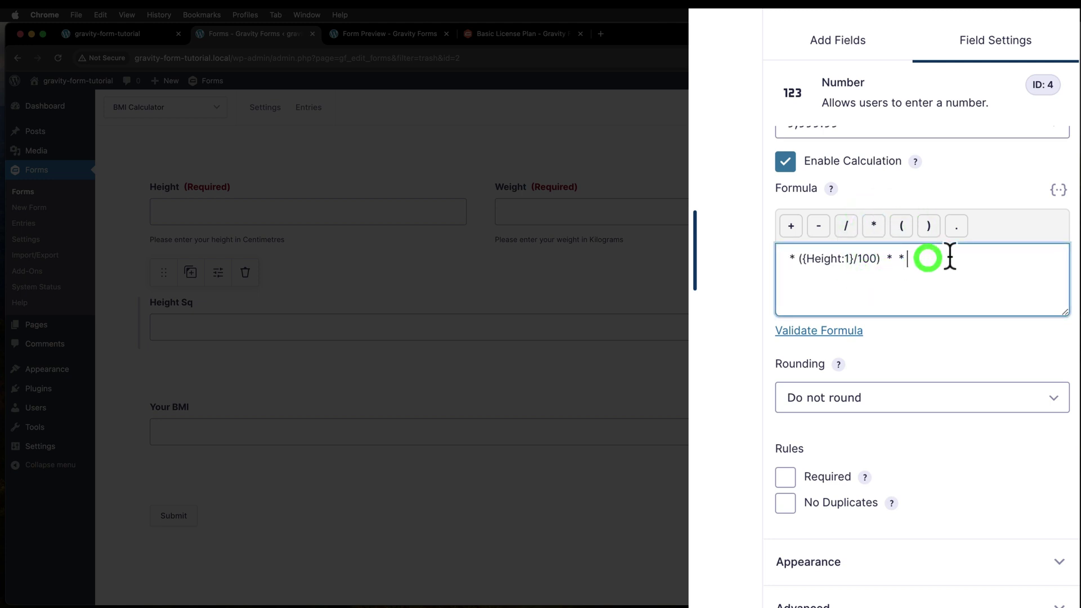
pyautogui.hotkey('ctrl', 'v')
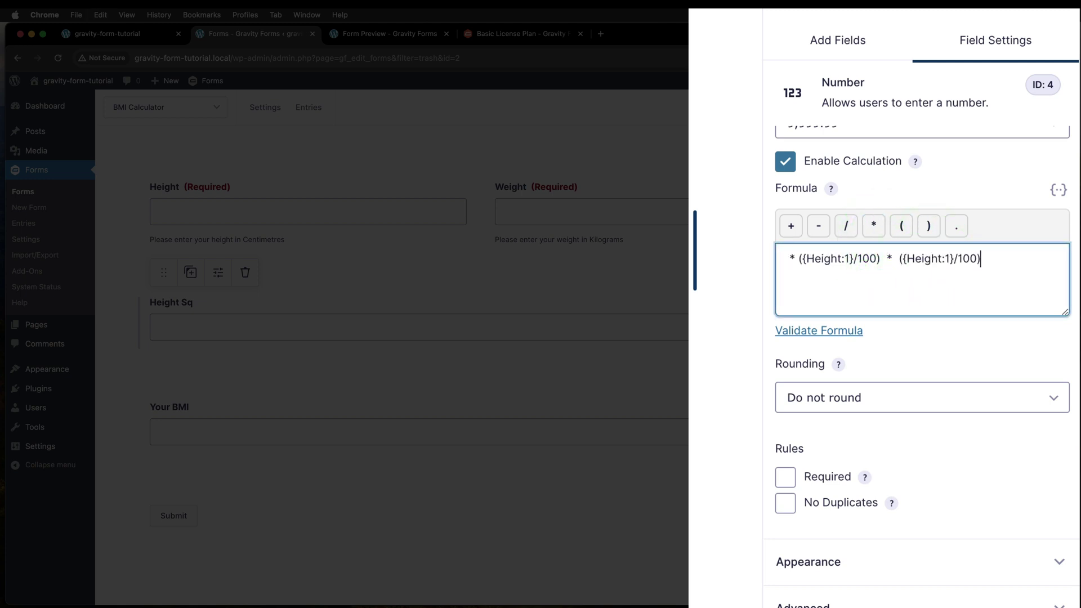
pyautogui.click(947, 290)
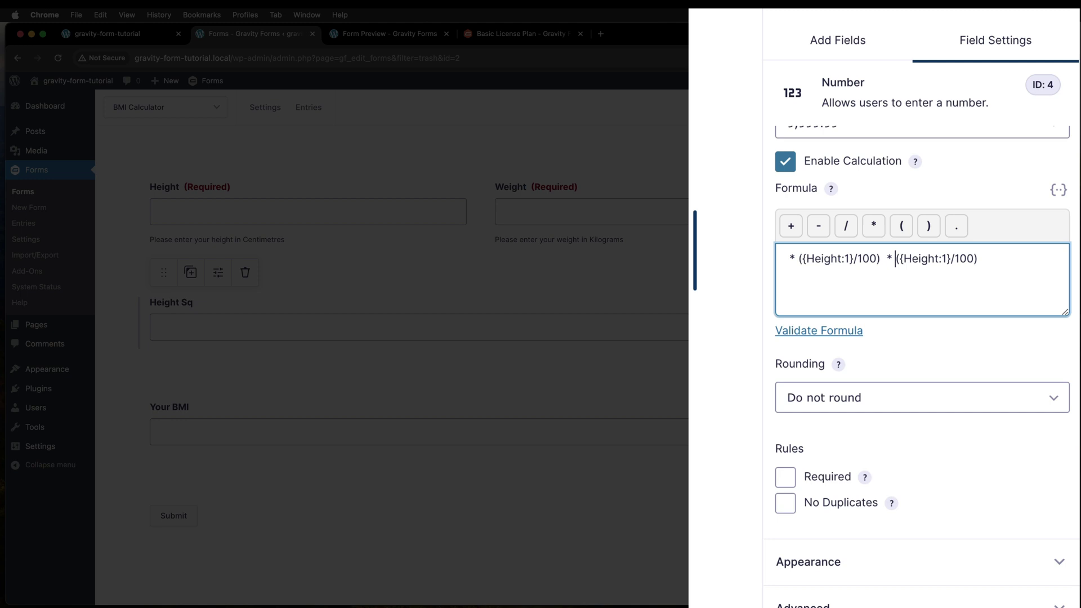
pyautogui.moveTo(799, 261); pyautogui.dragTo(754, 257)
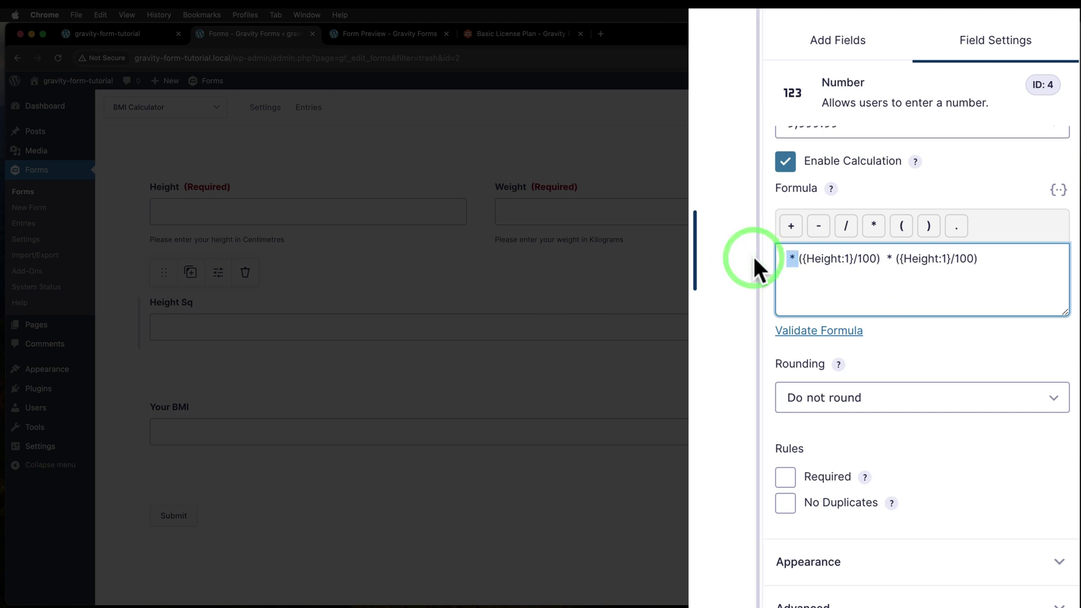
pyautogui.press('BackSpace')
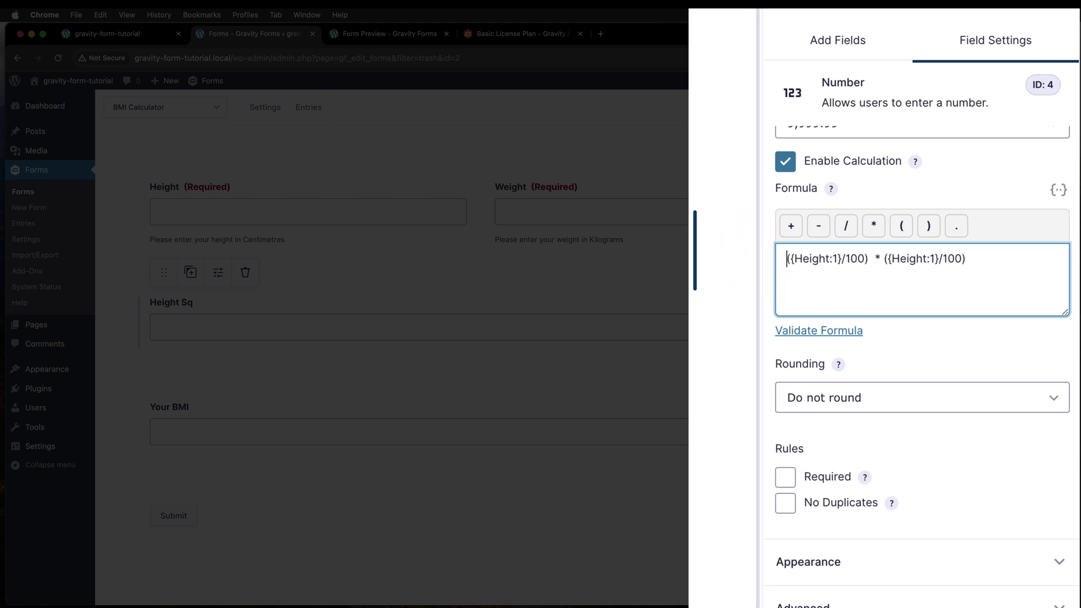
pyautogui.click(983, 258)
pyautogui.click(835, 331)
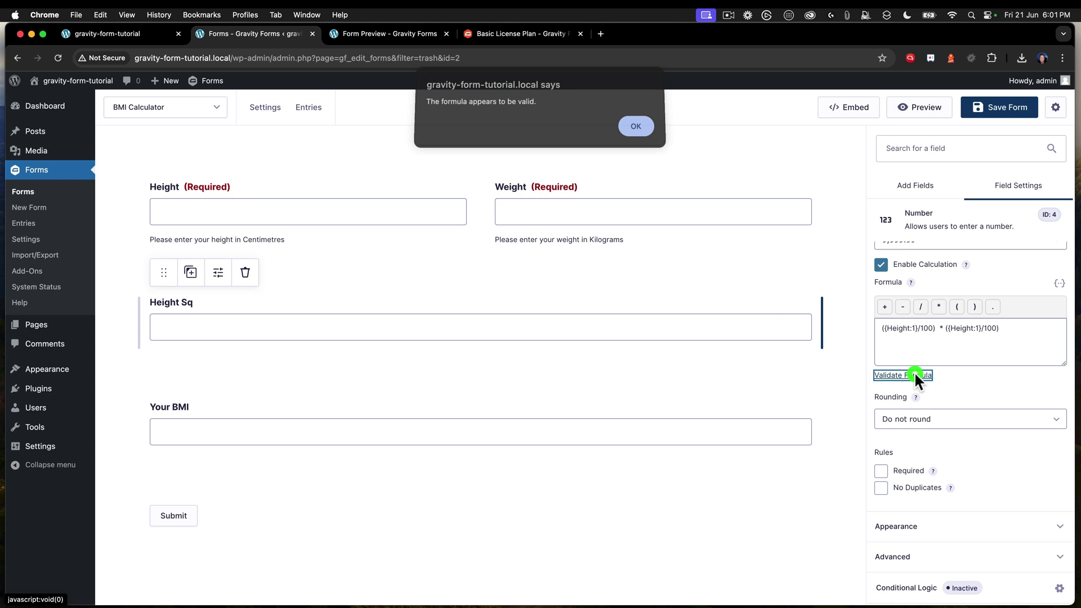
pyautogui.click(637, 131)
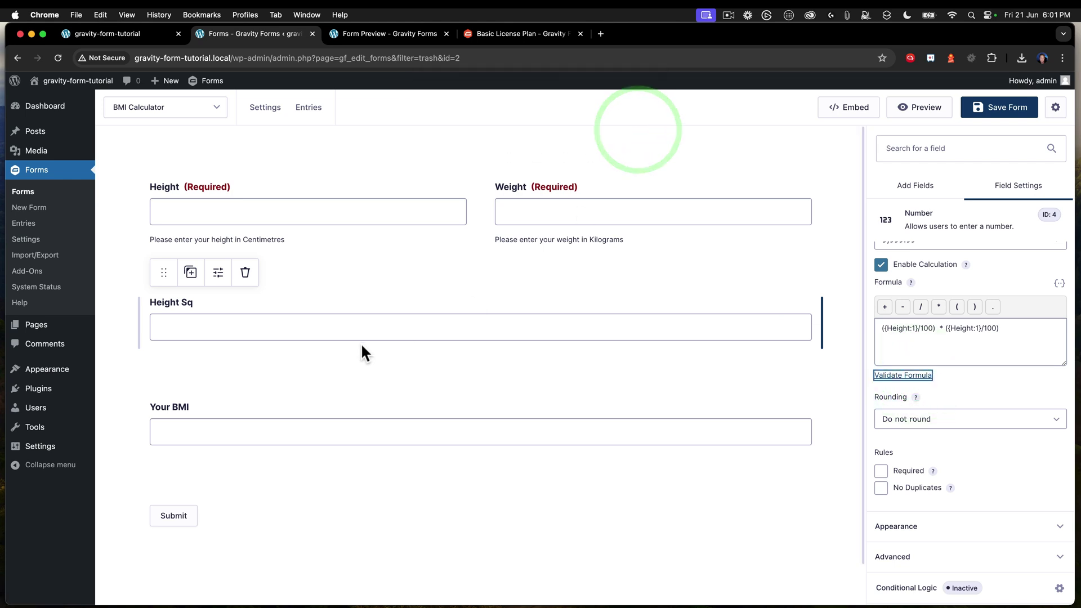
pyautogui.click(263, 326)
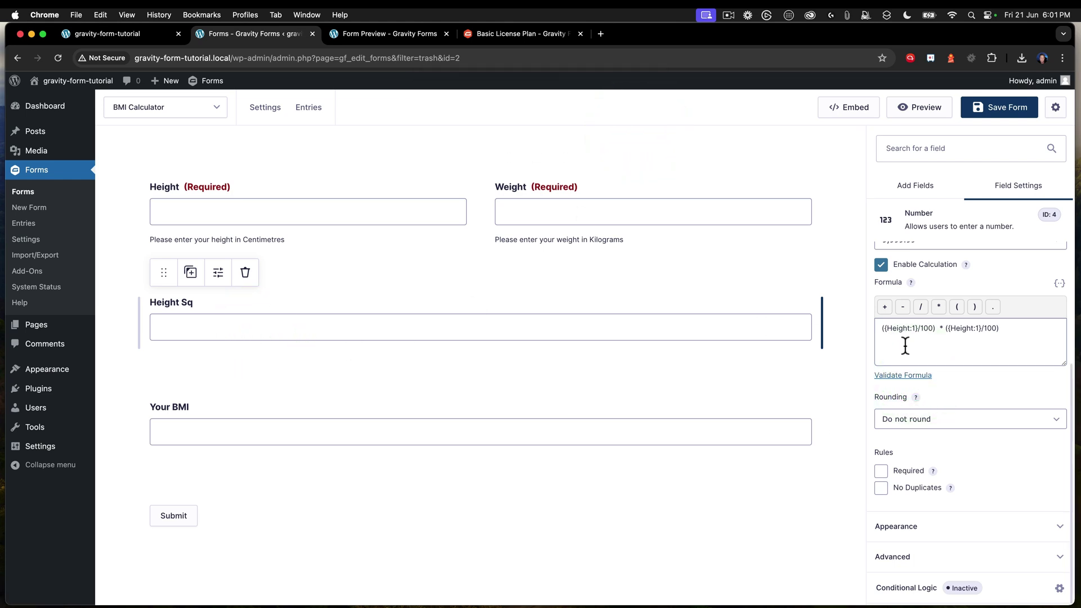
# Enable calculation on the Your BMI field
pyautogui.click(183, 409)
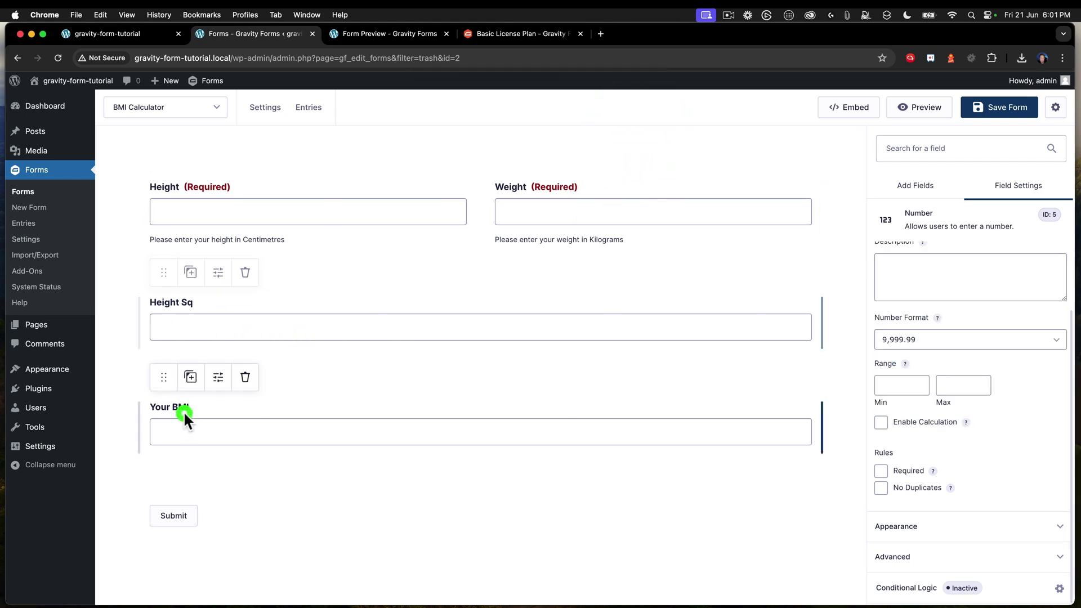
pyautogui.click(918, 272)
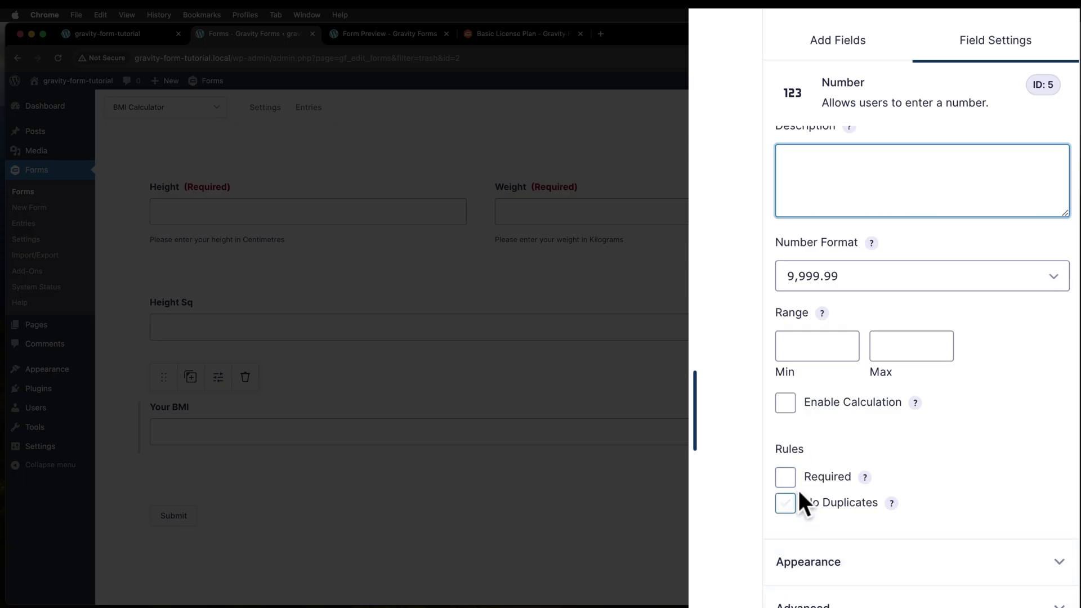
pyautogui.click(783, 400)
pyautogui.click(830, 432)
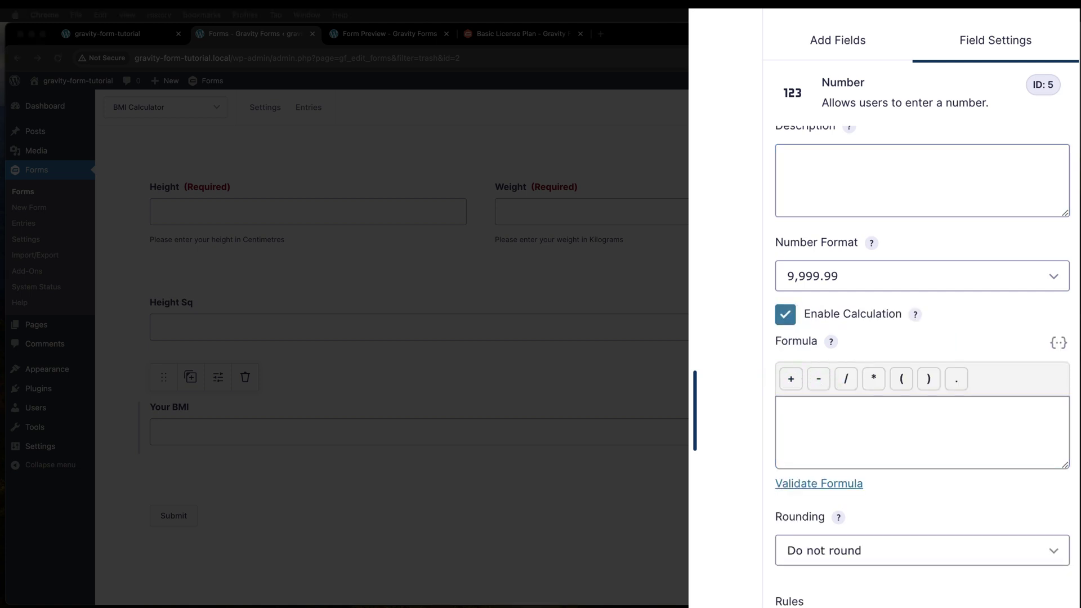
pyautogui.click(916, 432)
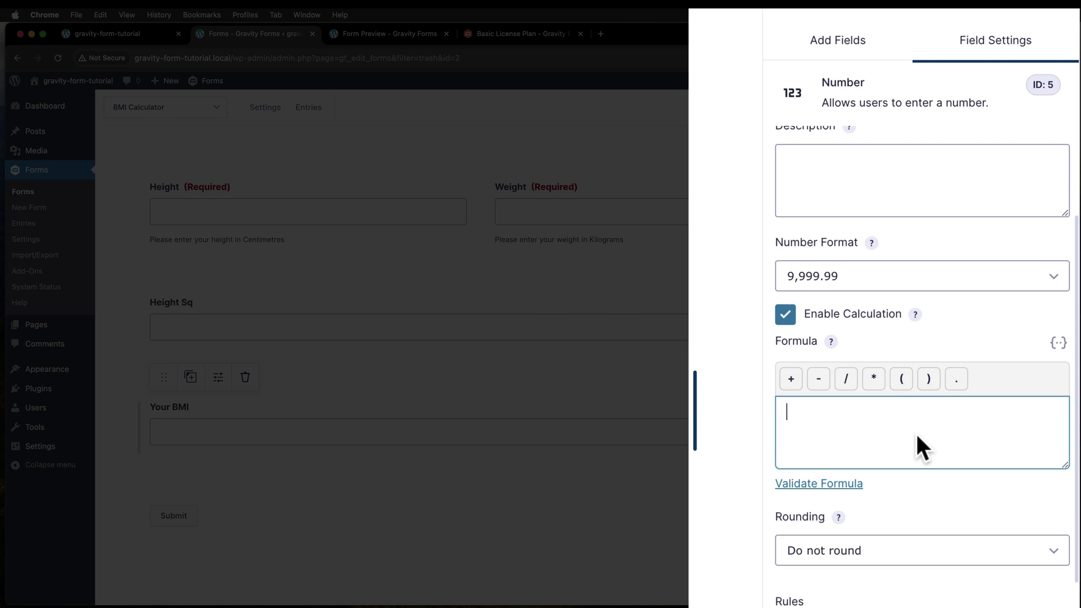
# Build the Your BMI formula {Weight:3} / {Height Sq:4} from merge tags
pyautogui.click(1057, 341)
pyautogui.click(859, 411)
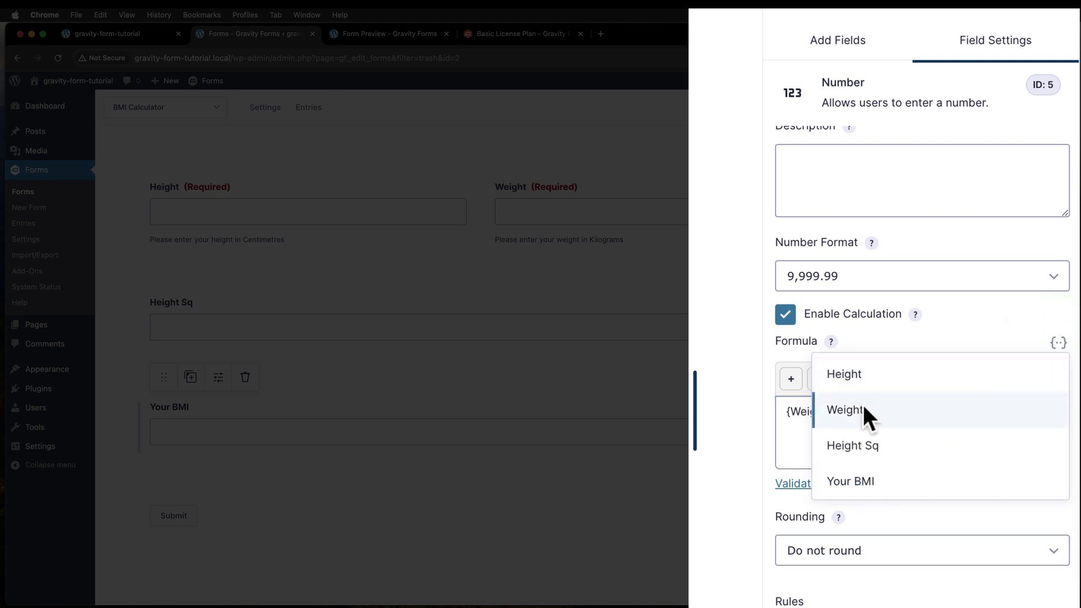
pyautogui.click(861, 411)
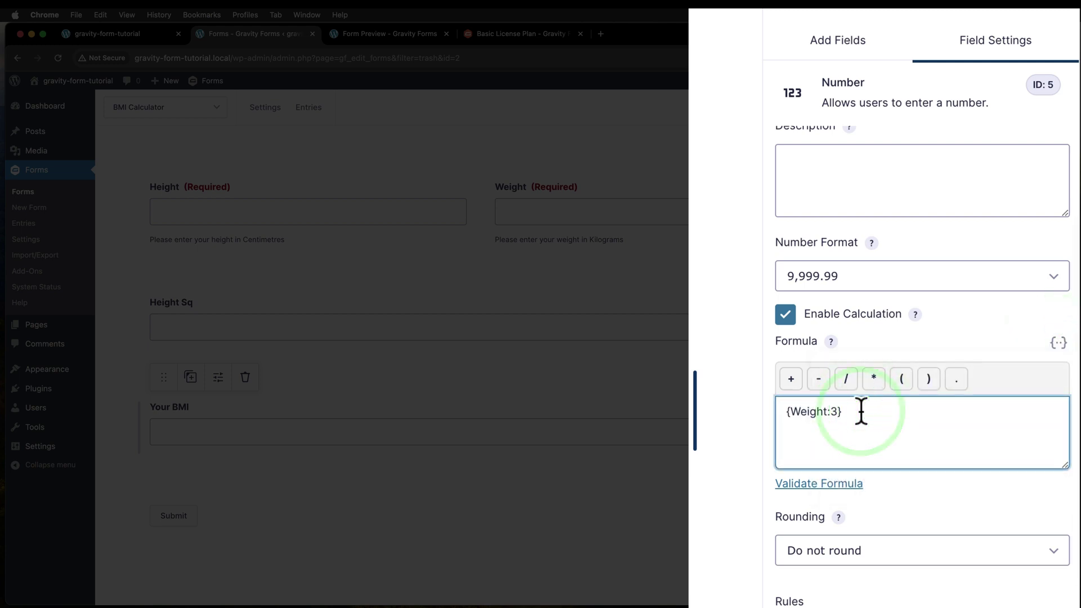
pyautogui.write('/')
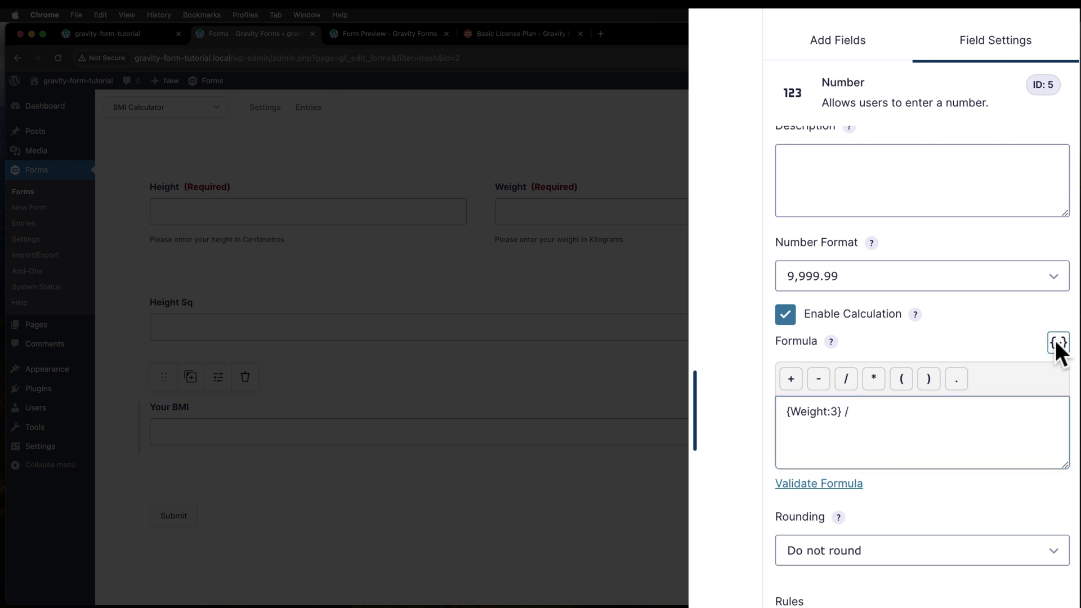
pyautogui.click(1056, 342)
pyautogui.click(893, 443)
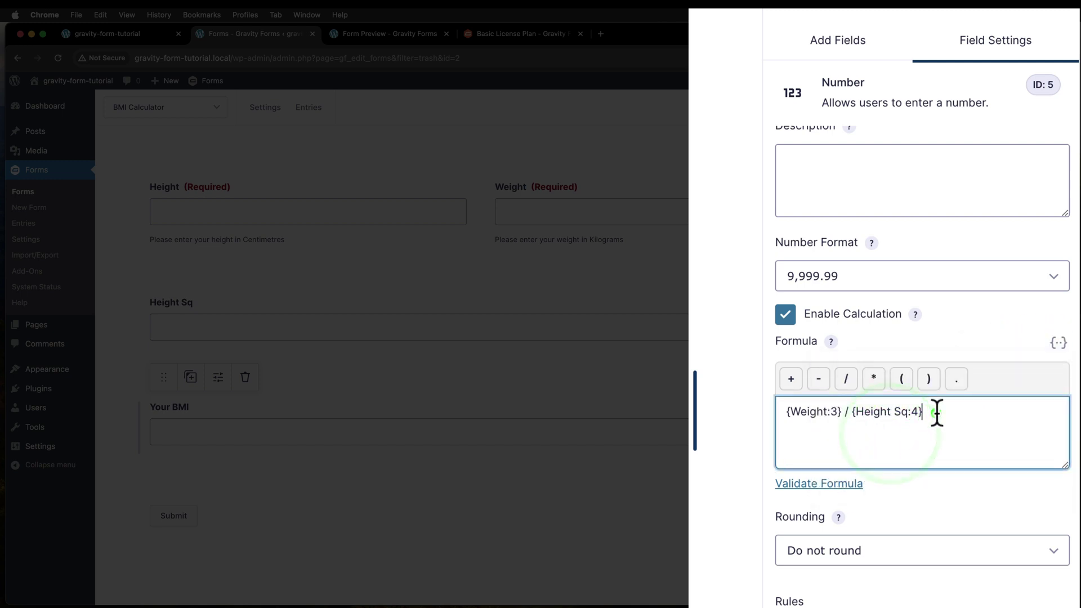
pyautogui.click(937, 414)
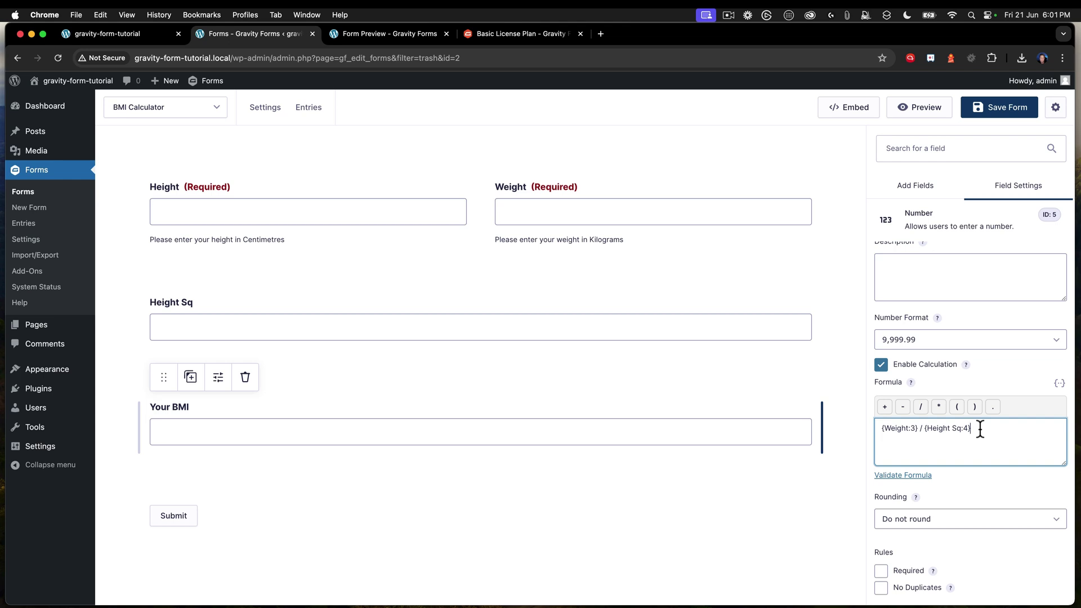
pyautogui.click(639, 329)
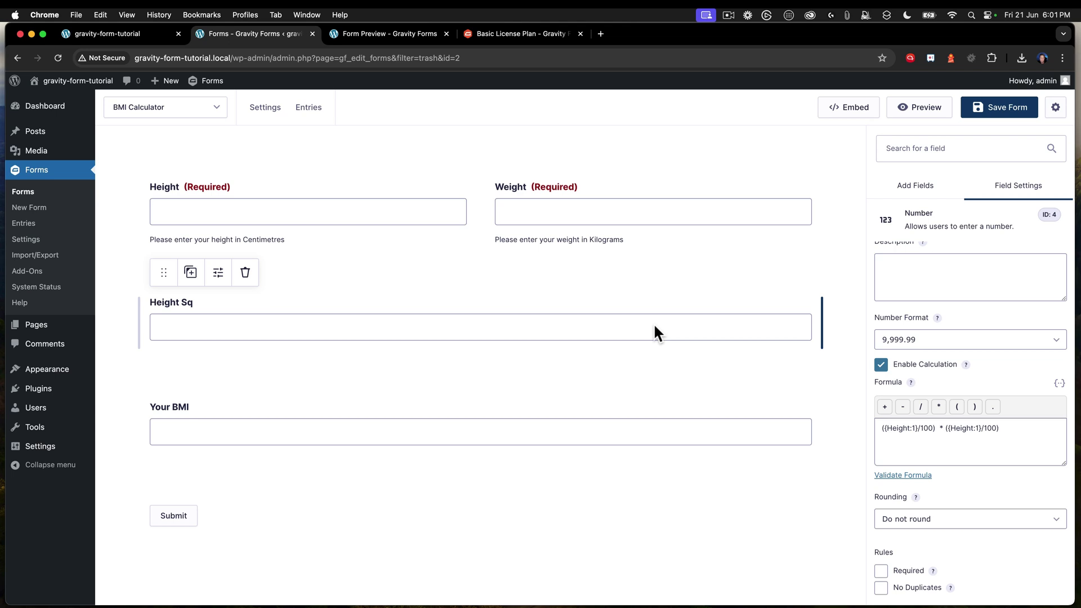
# Set the Height Sq field's Visibility to Hidden under Advanced settings
pyautogui.click(652, 321)
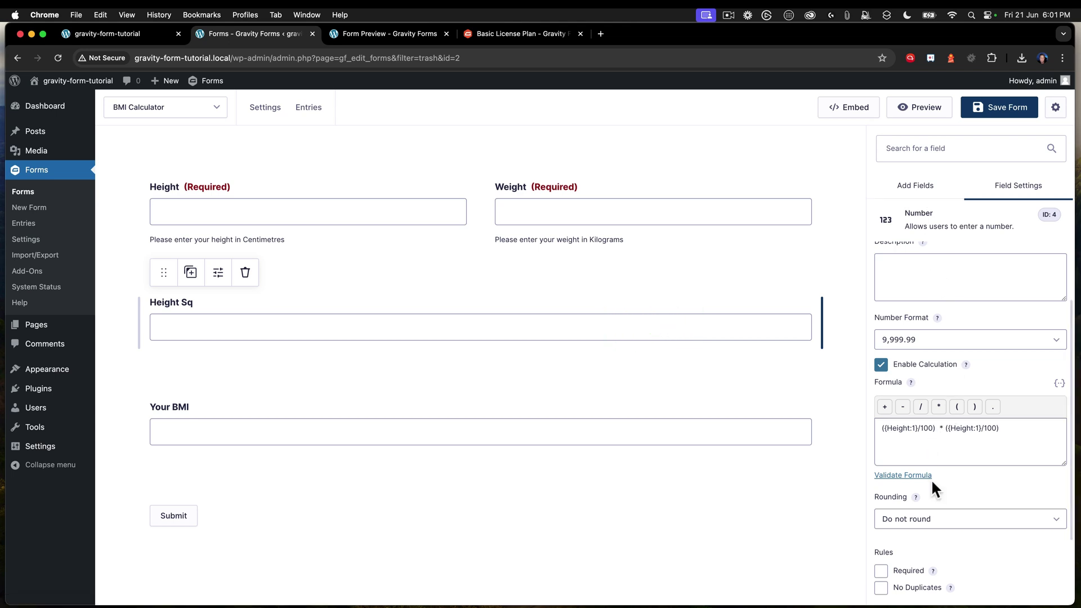
pyautogui.scroll(-3, 932, 481)
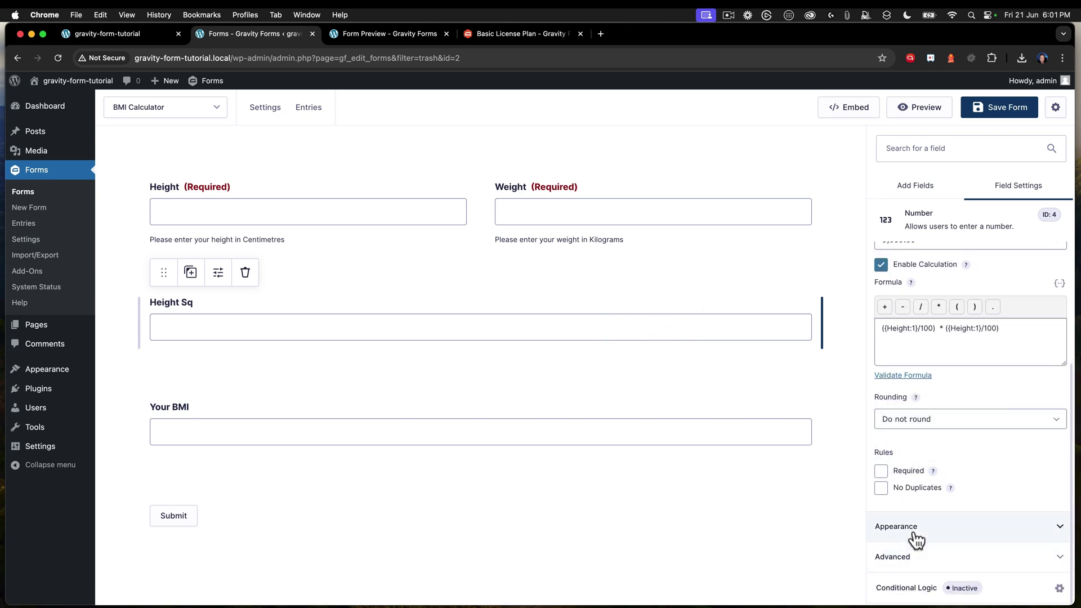
pyautogui.click(914, 526)
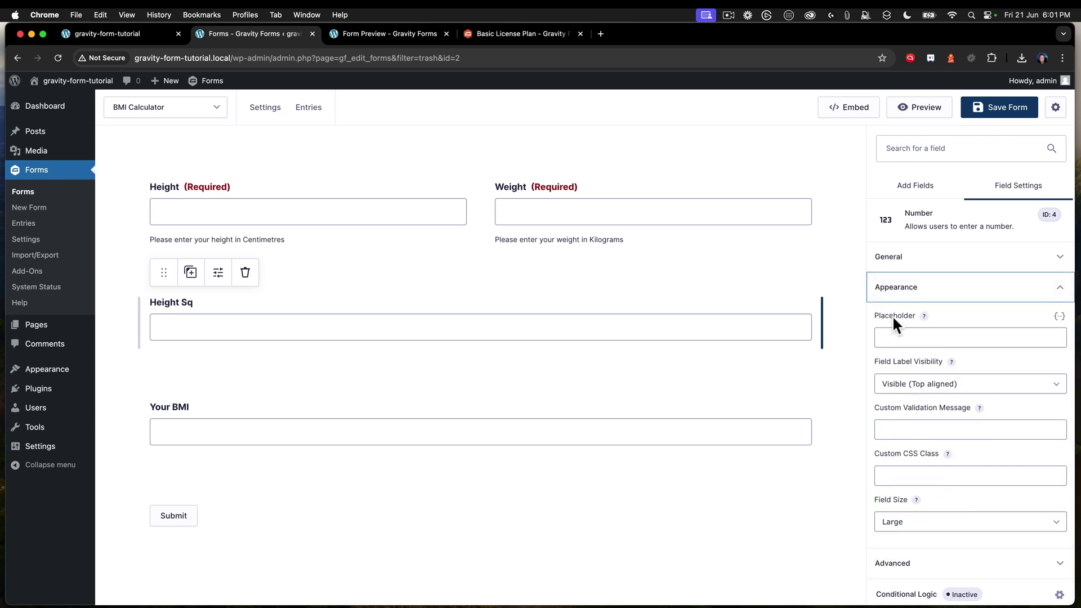
pyautogui.click(895, 291)
pyautogui.click(894, 257)
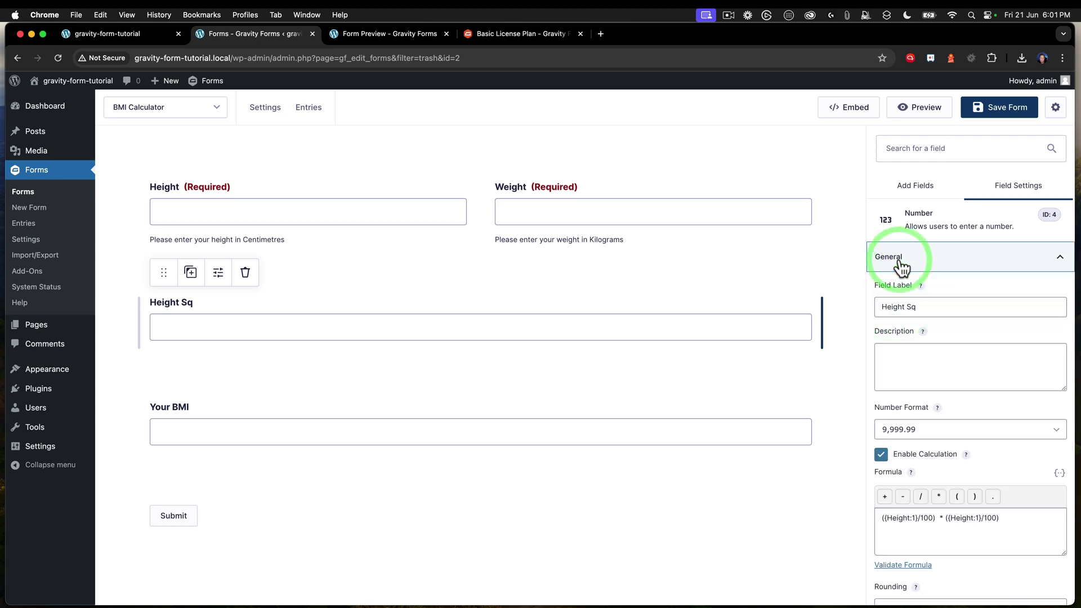
pyautogui.scroll(-5, 936, 456)
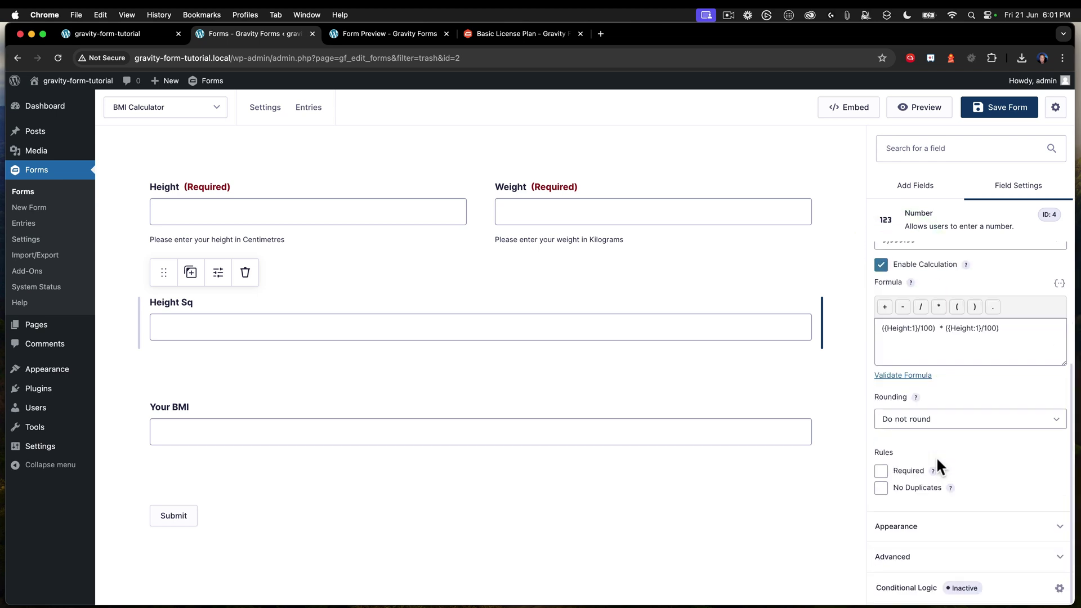
pyautogui.click(918, 557)
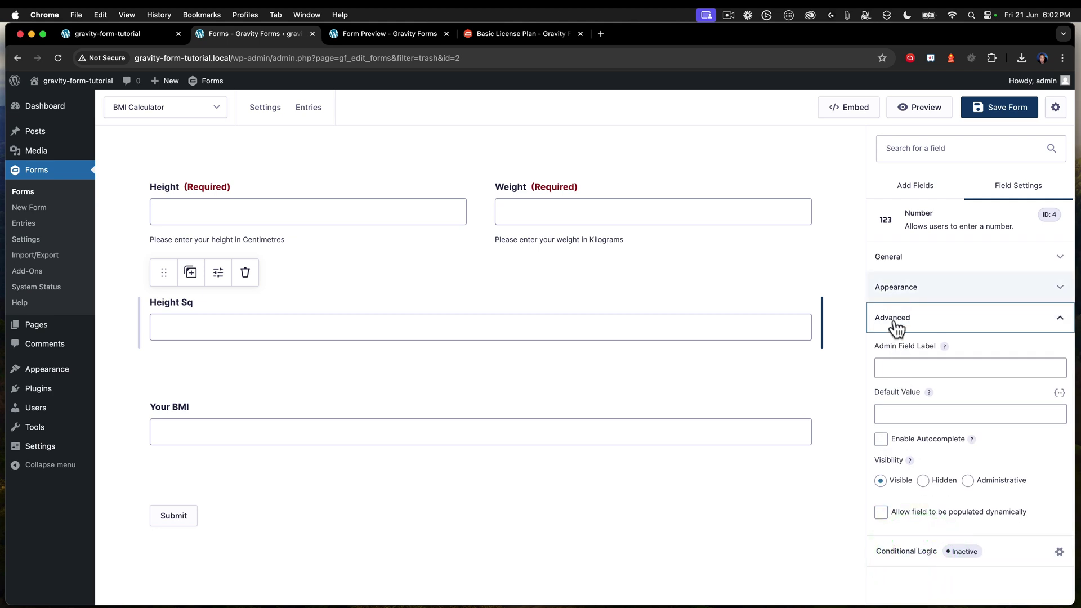
pyautogui.click(923, 479)
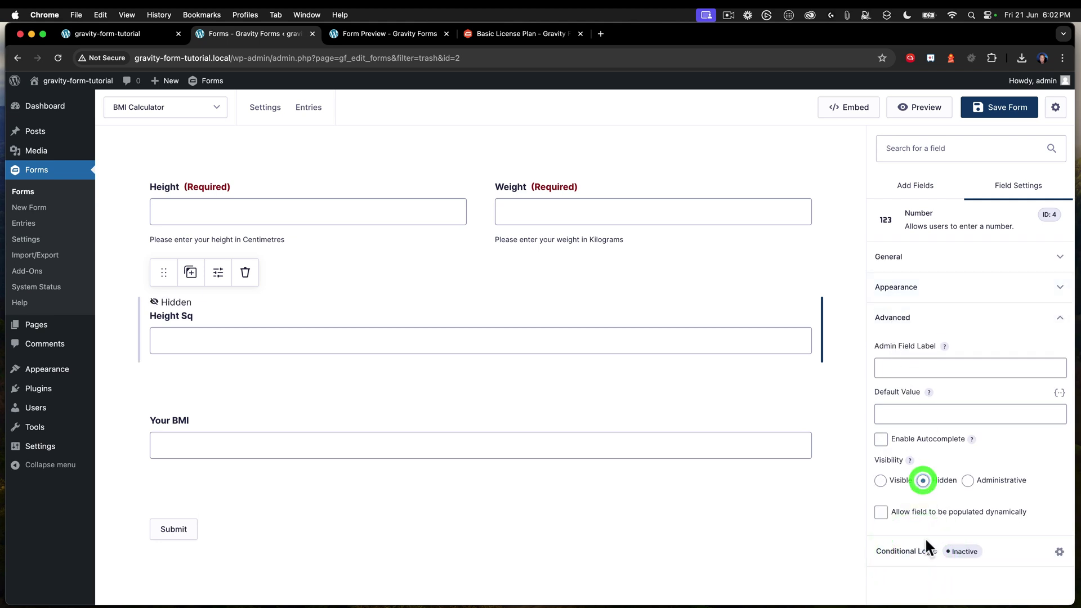
# Review each field and save the form with Height Sq hidden
pyautogui.click(194, 339)
pyautogui.click(195, 206)
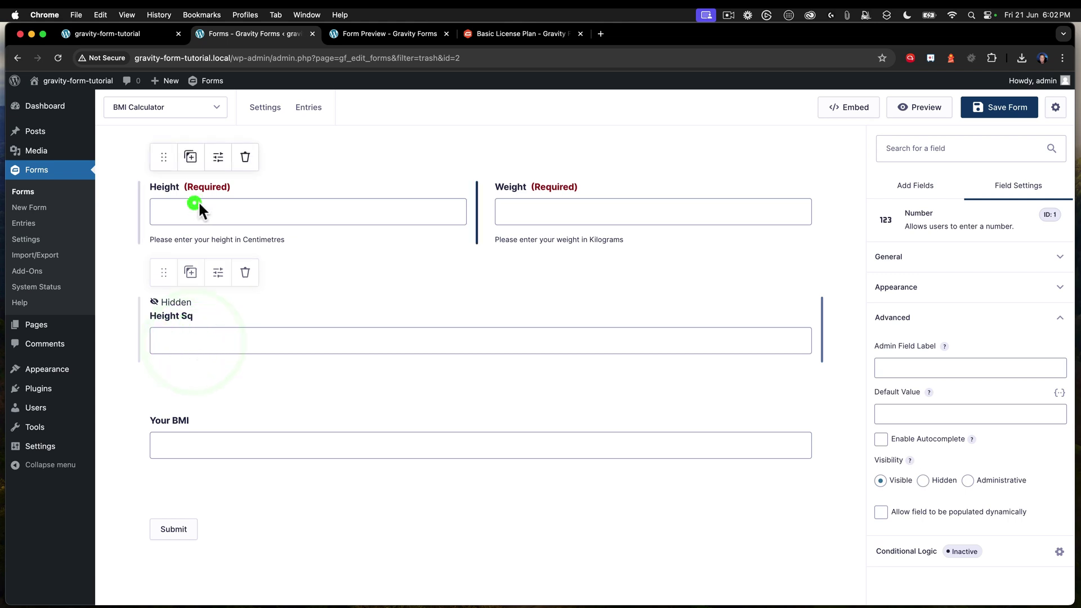
pyautogui.click(538, 204)
pyautogui.click(267, 338)
pyautogui.click(212, 443)
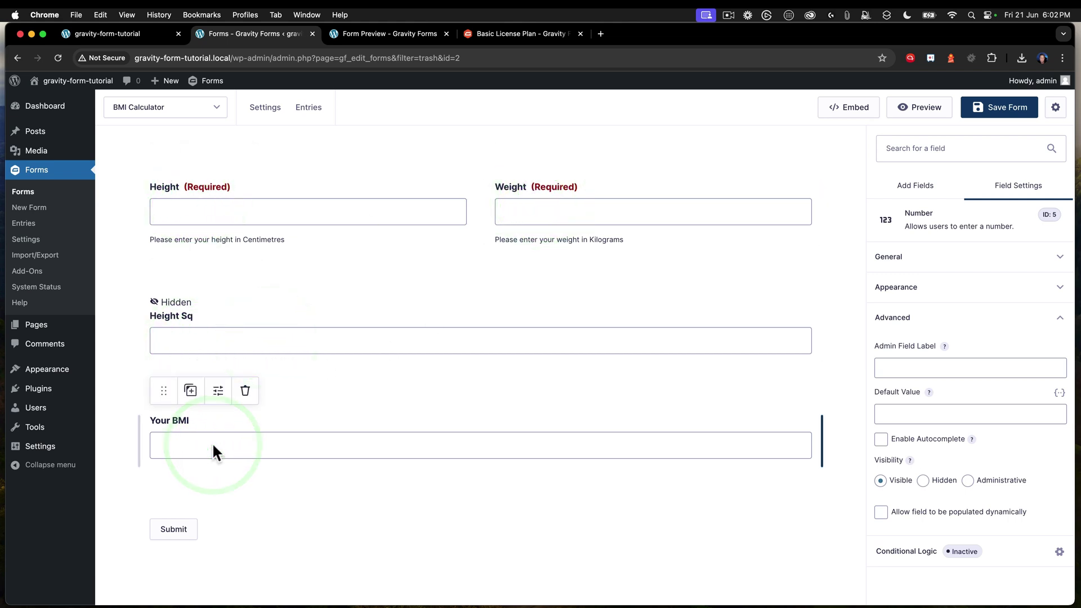
pyautogui.click(1006, 107)
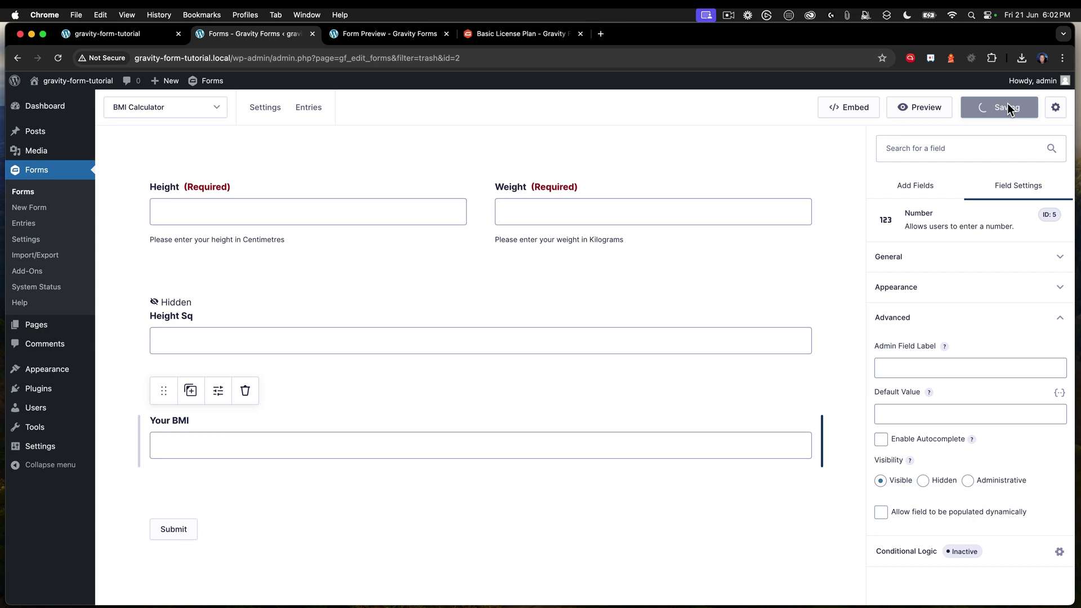
# Set Height Sq back to Visible and save the form again
pyautogui.click(267, 325)
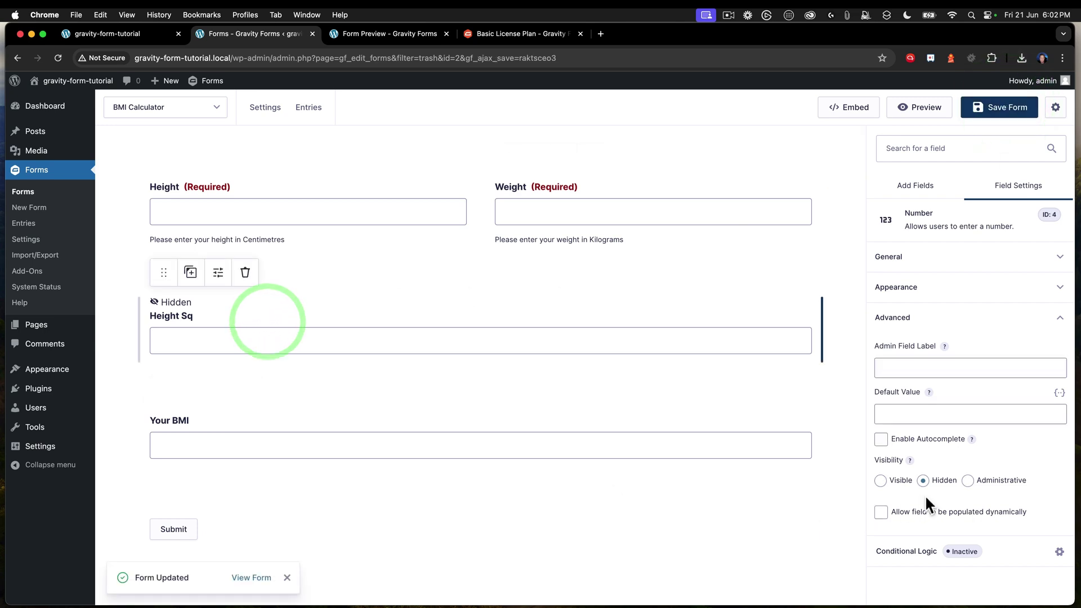
pyautogui.click(881, 480)
pyautogui.click(1001, 108)
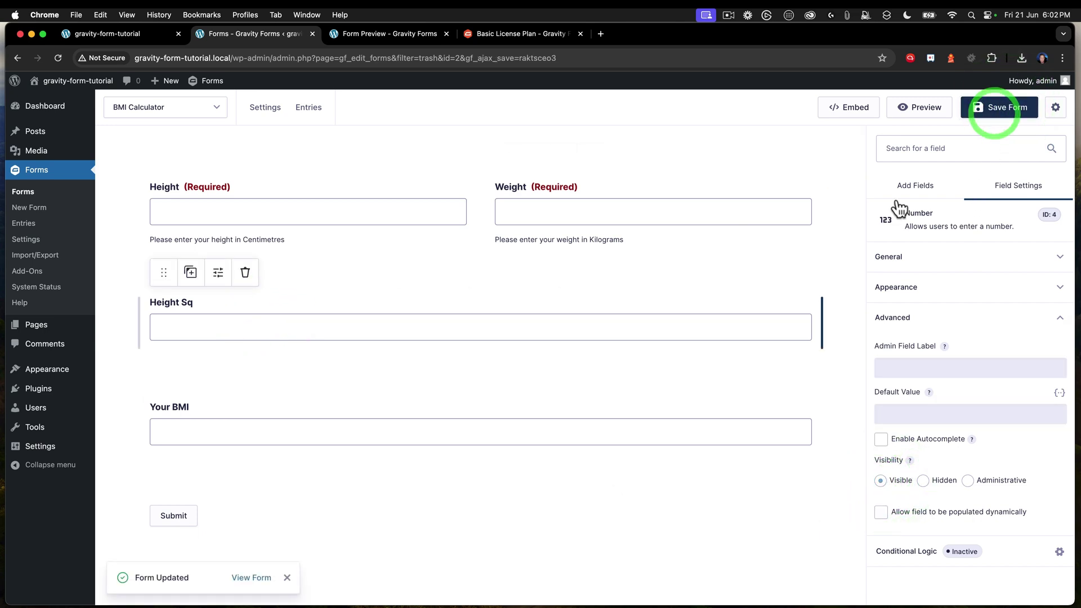
pyautogui.click(165, 204)
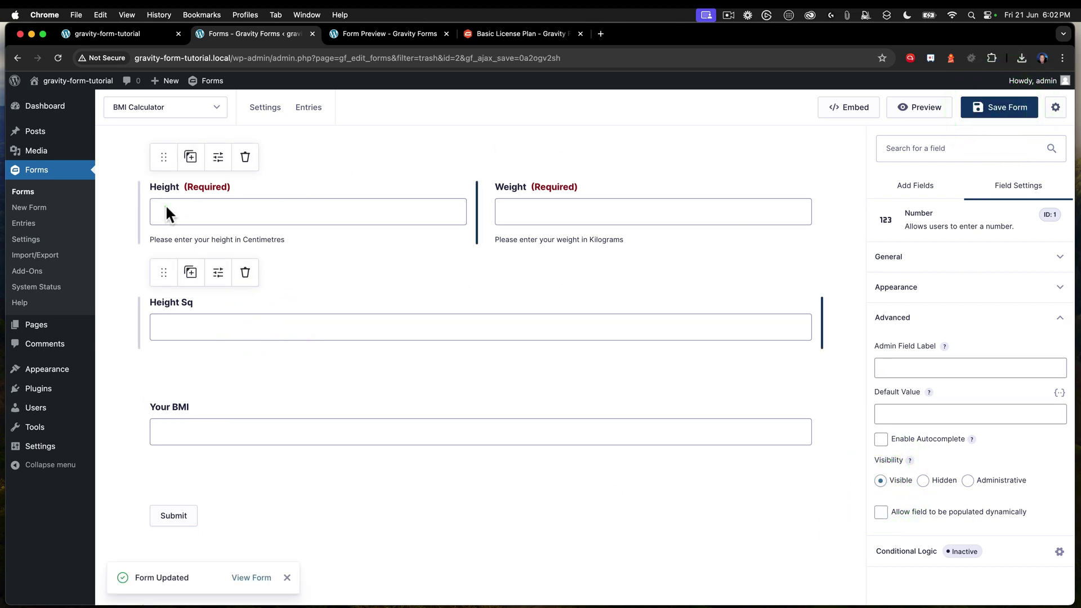
# Give Height a default value of 180 and Weight a default of 80, then save the form
pyautogui.click(271, 196)
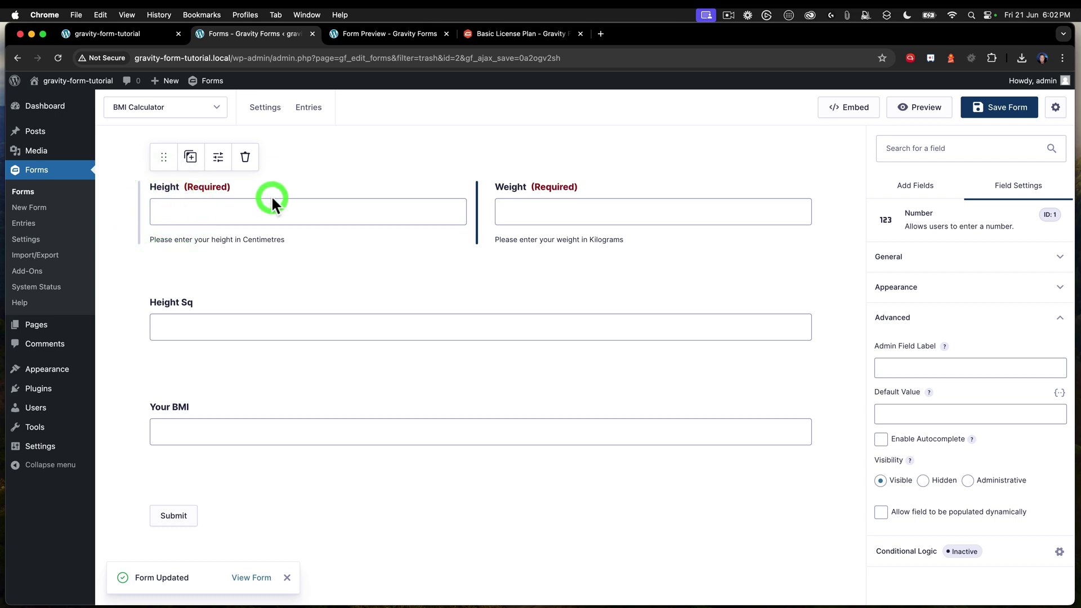
pyautogui.click(916, 414)
pyautogui.write('180')
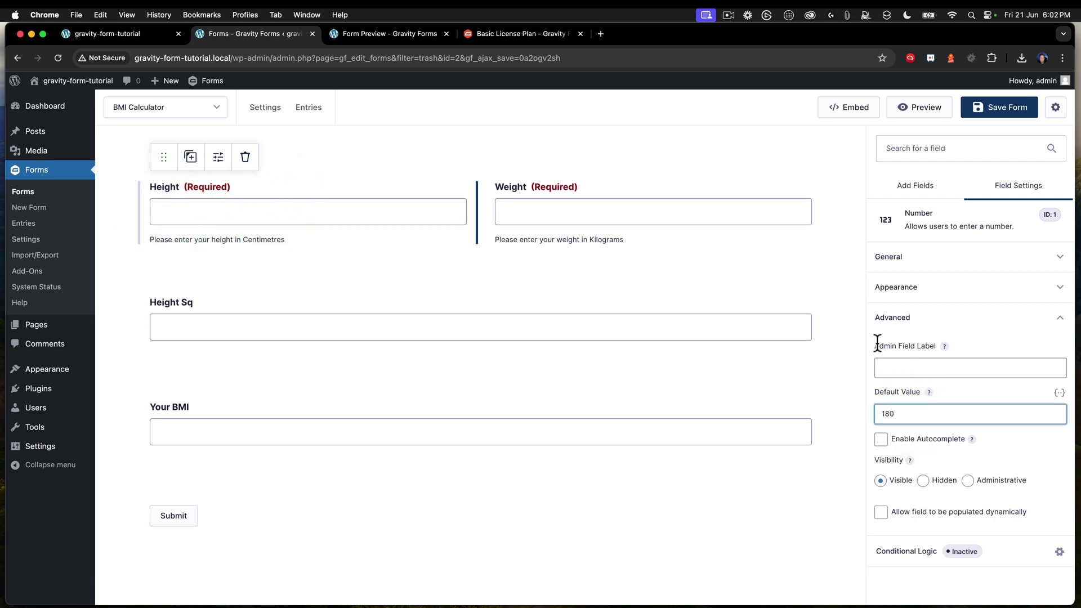
pyautogui.click(614, 200)
pyautogui.click(906, 418)
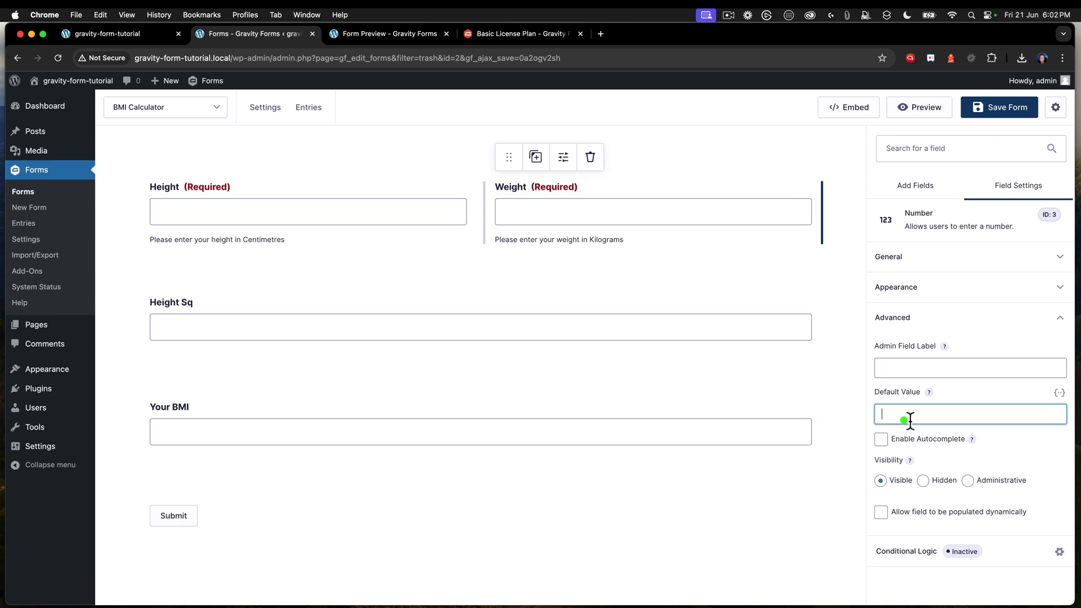
pyautogui.write('80')
pyautogui.click(896, 367)
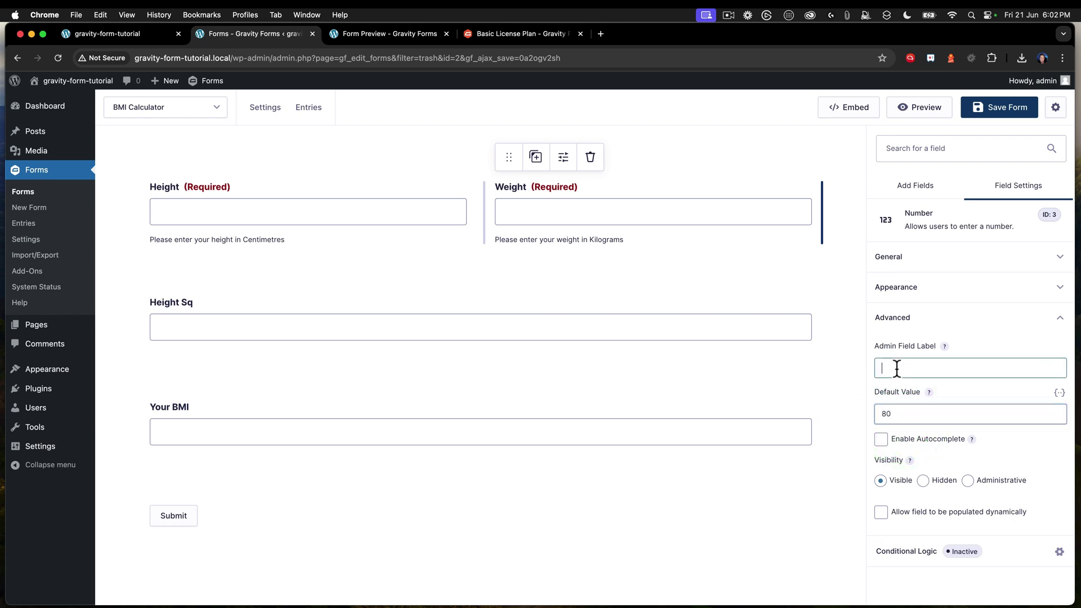
pyautogui.press('super+s')
# Review the Height, Weight, Height Sq and Your BMI settings, save again, and preview the form
pyautogui.click(299, 210)
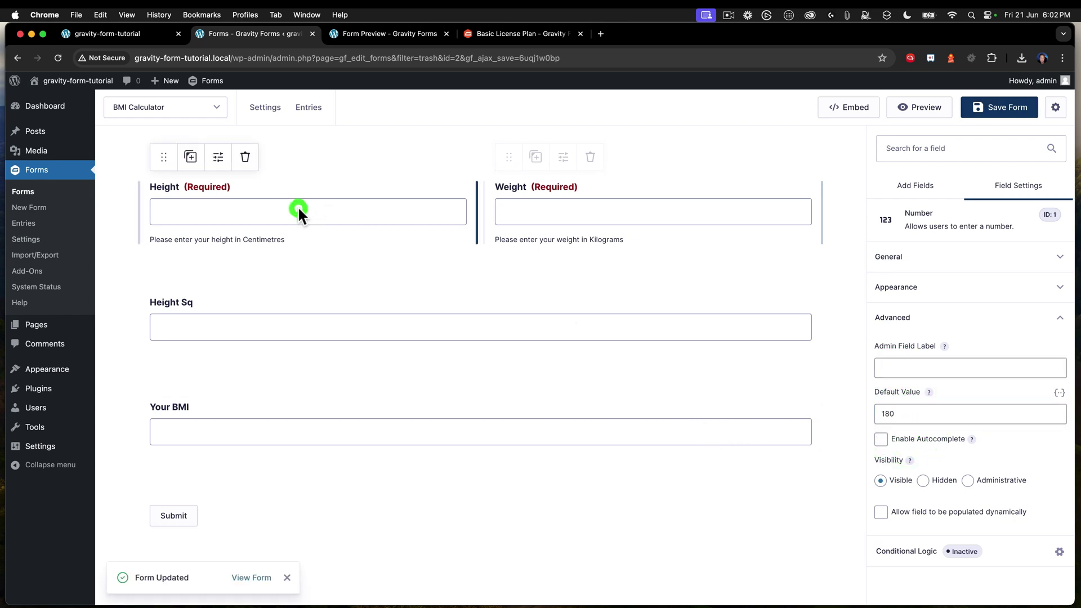
pyautogui.click(540, 214)
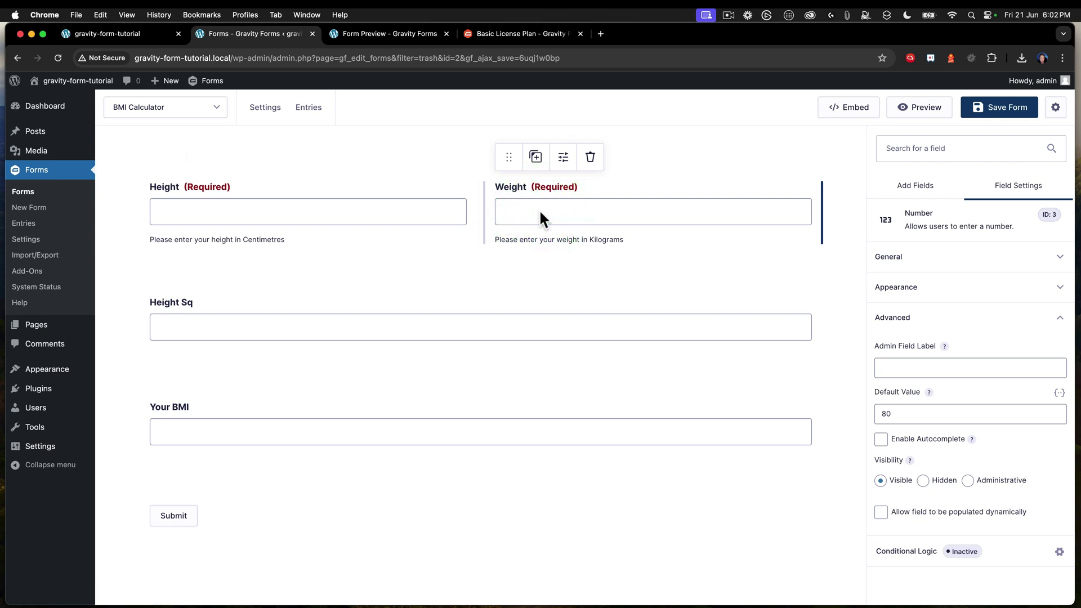
pyautogui.click(219, 328)
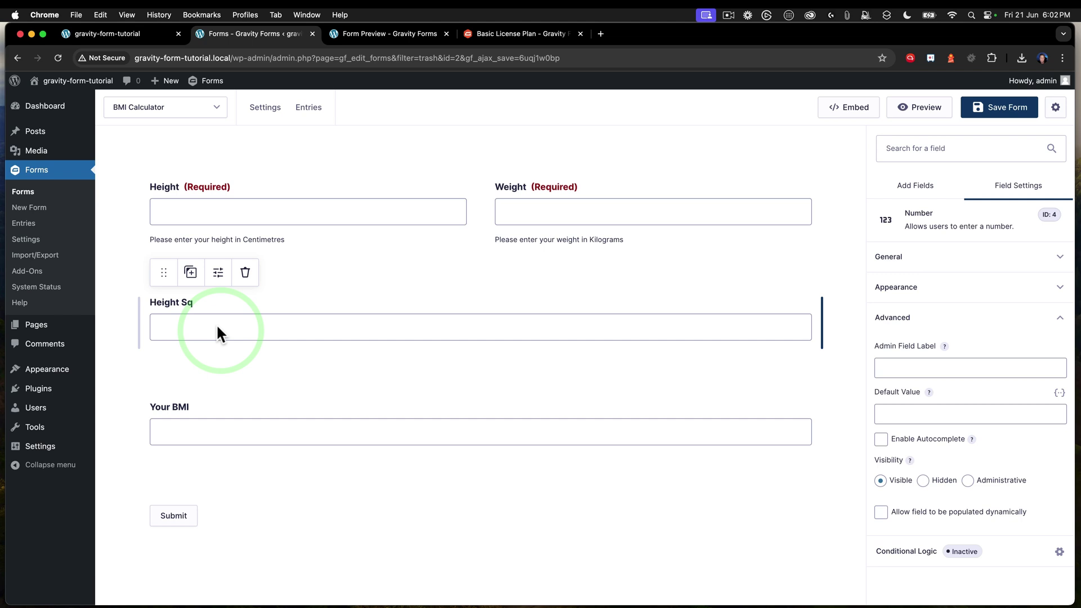
pyautogui.click(205, 428)
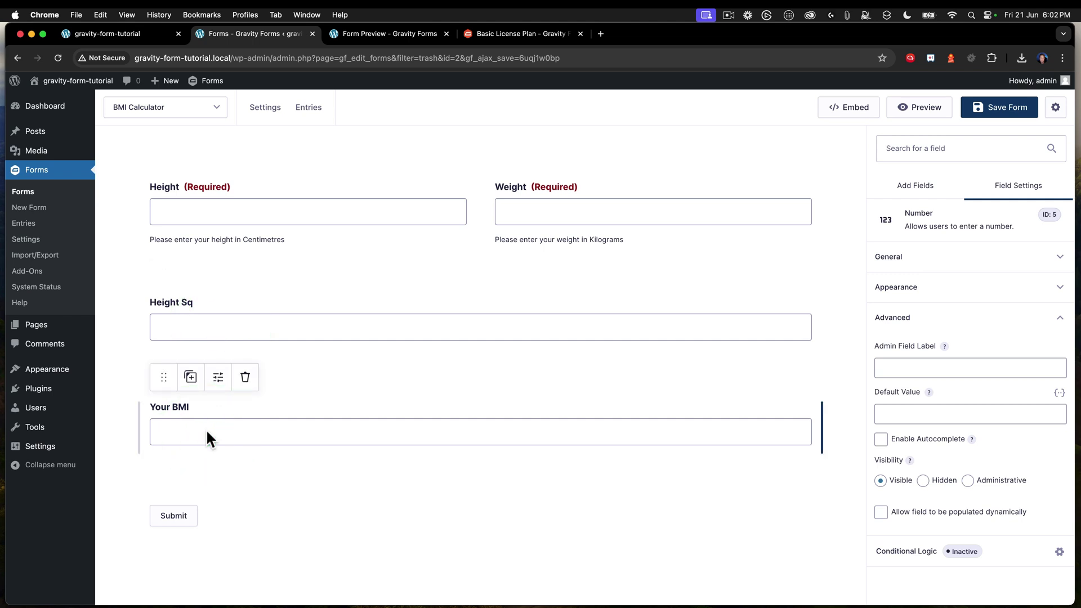
pyautogui.click(1001, 109)
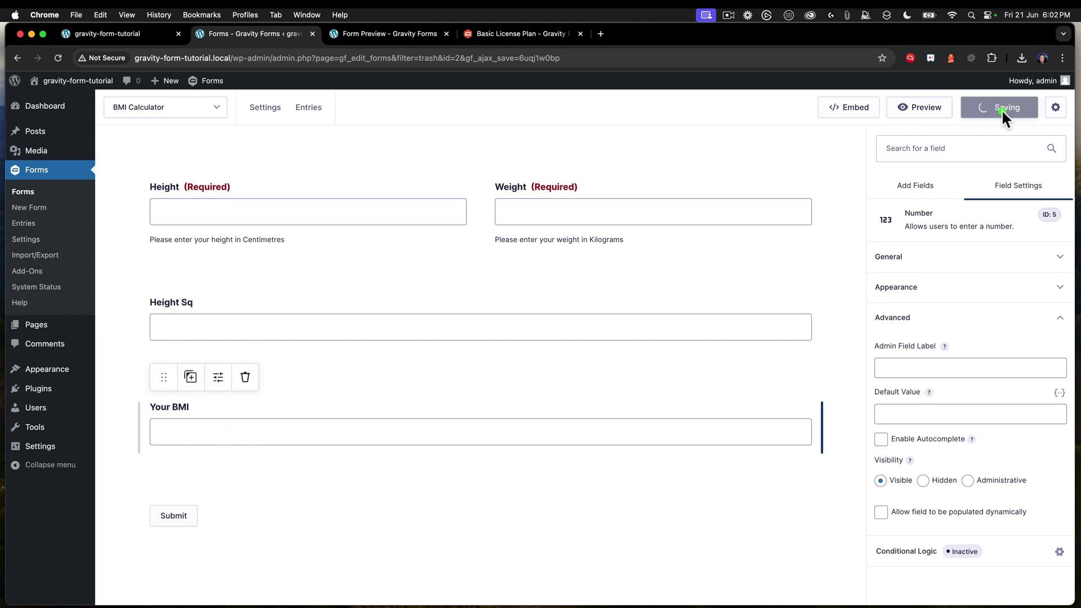
pyautogui.click(920, 107)
# Close the extra preview tab and place the cursor in the preview's Height input
pyautogui.click(580, 34)
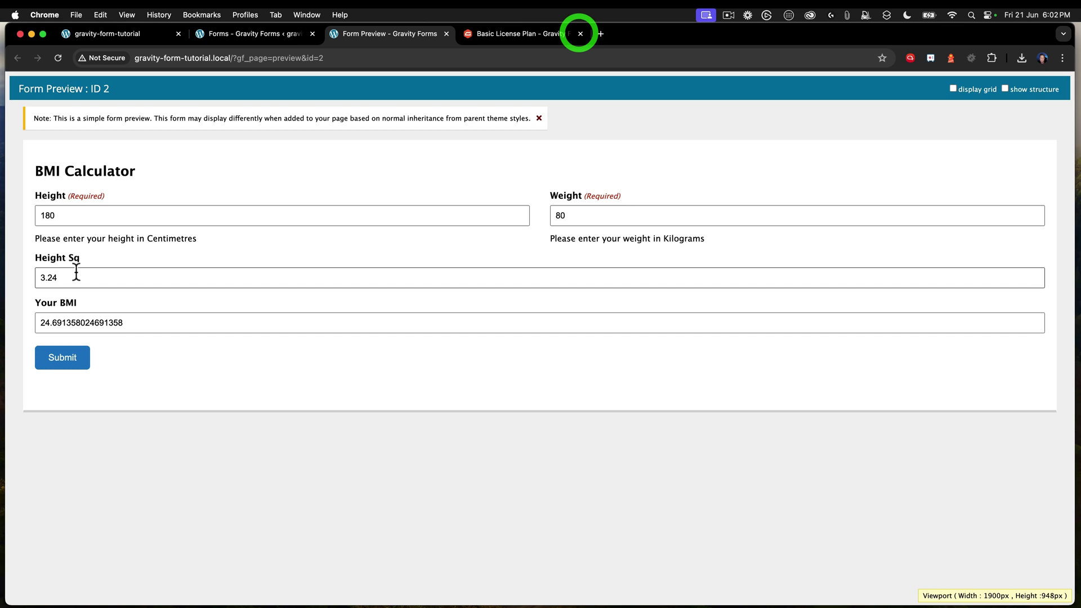
pyautogui.click(95, 219)
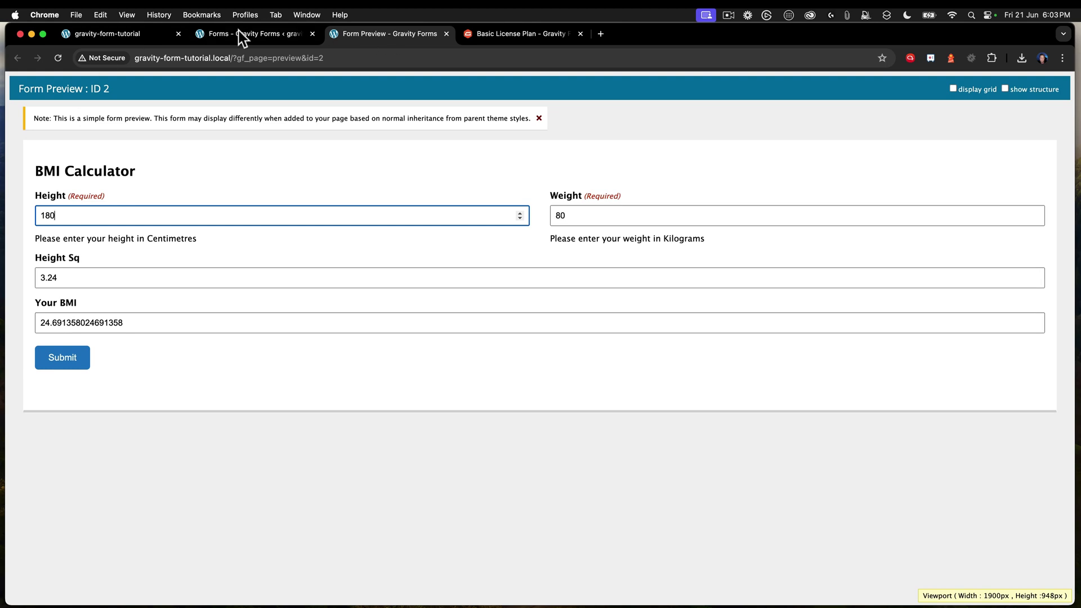
# Return to the form editor and insert a Section field above Your BMI
pyautogui.click(445, 33)
pyautogui.click(253, 35)
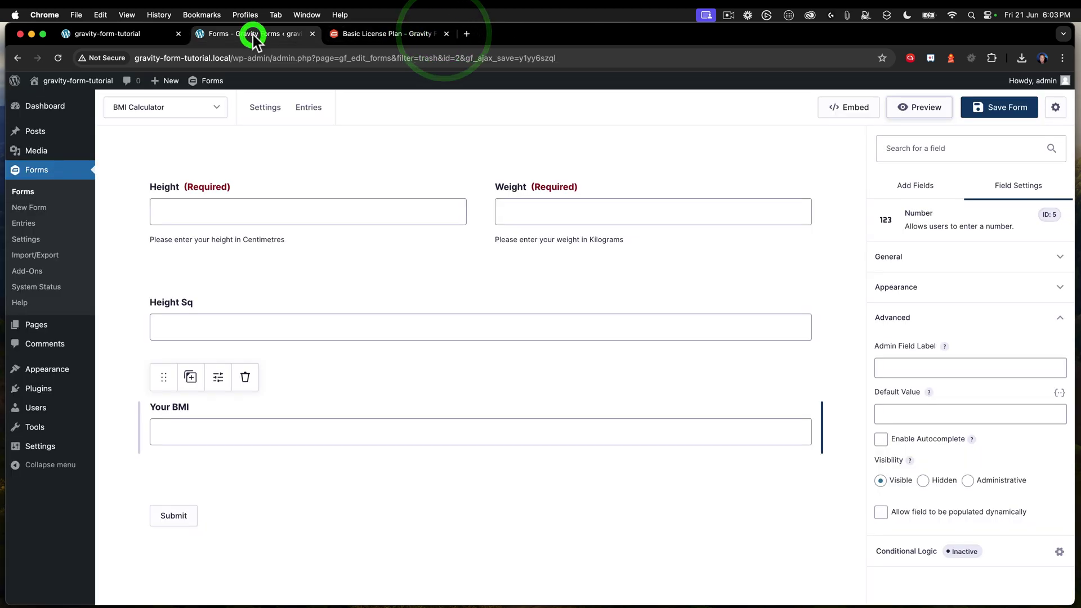
pyautogui.click(328, 413)
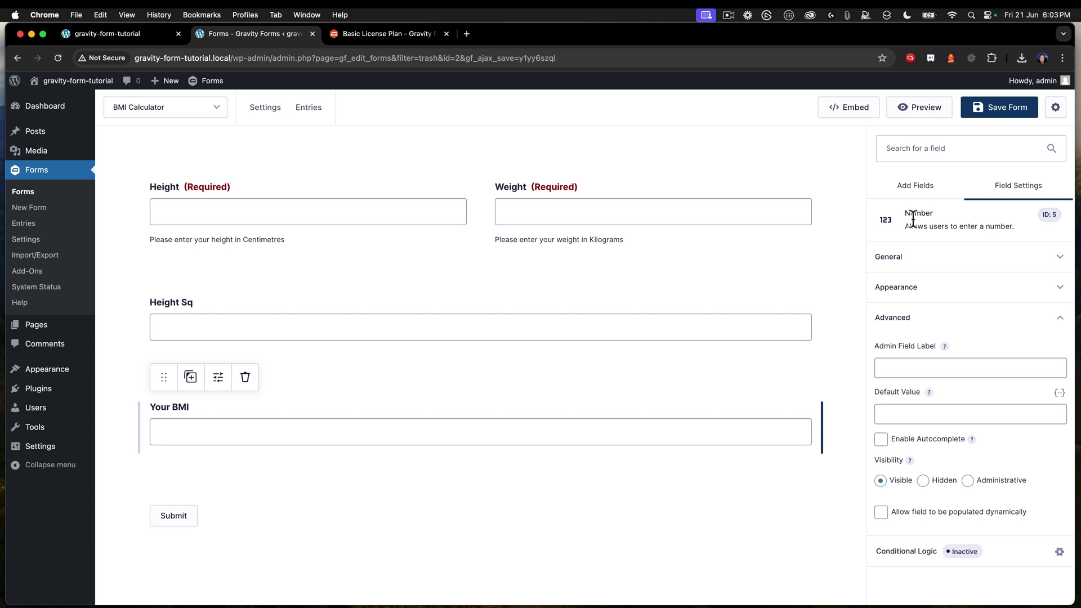
pyautogui.click(915, 186)
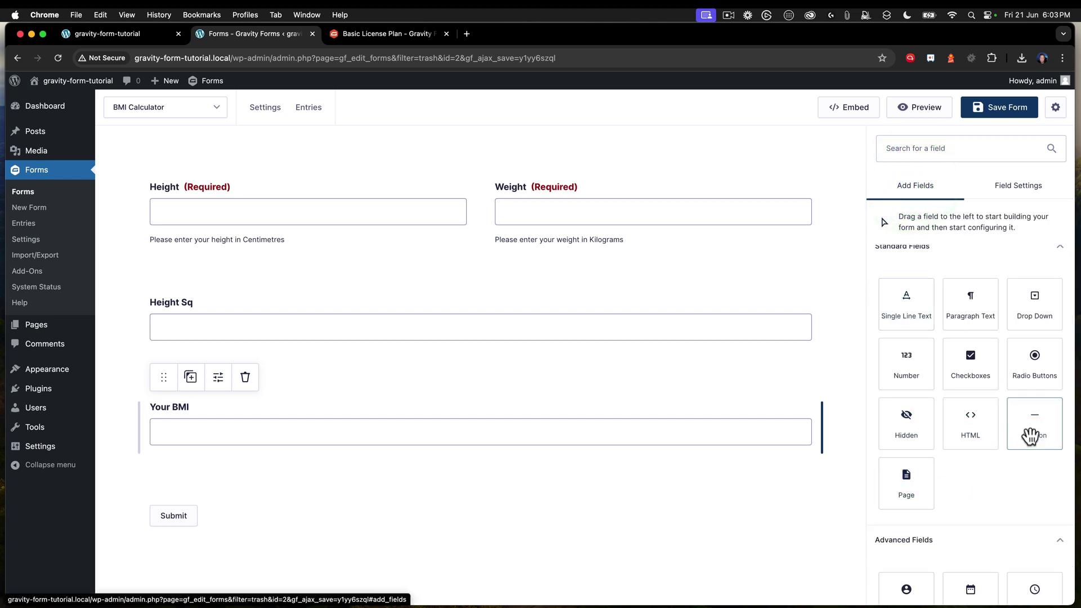
pyautogui.moveTo(1031, 435); pyautogui.dragTo(476, 388)
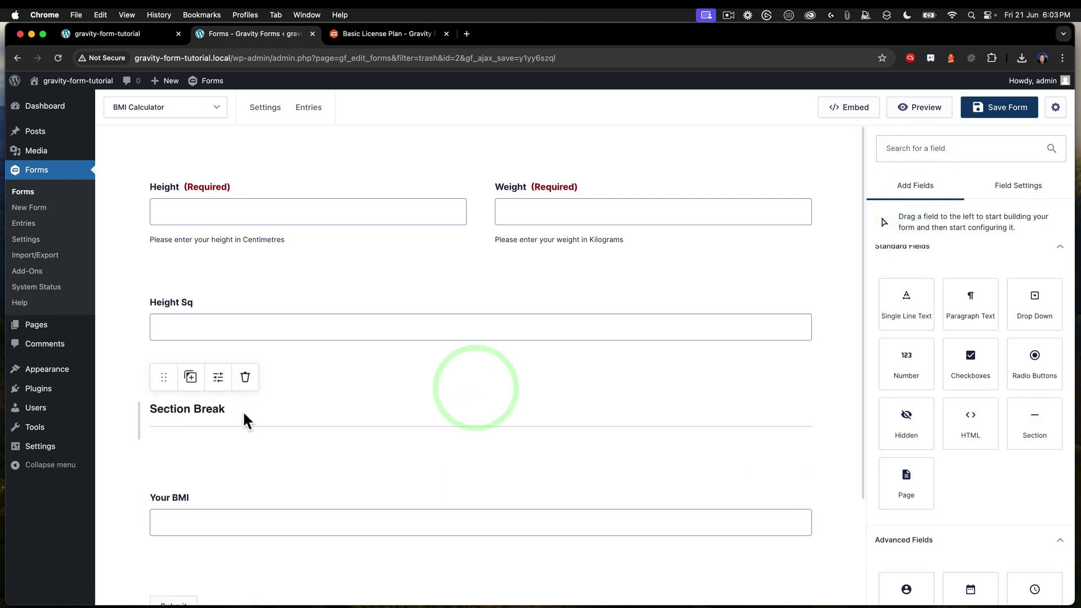
# Label the new section 'Your Result'
pyautogui.click(222, 410)
pyautogui.click(941, 291)
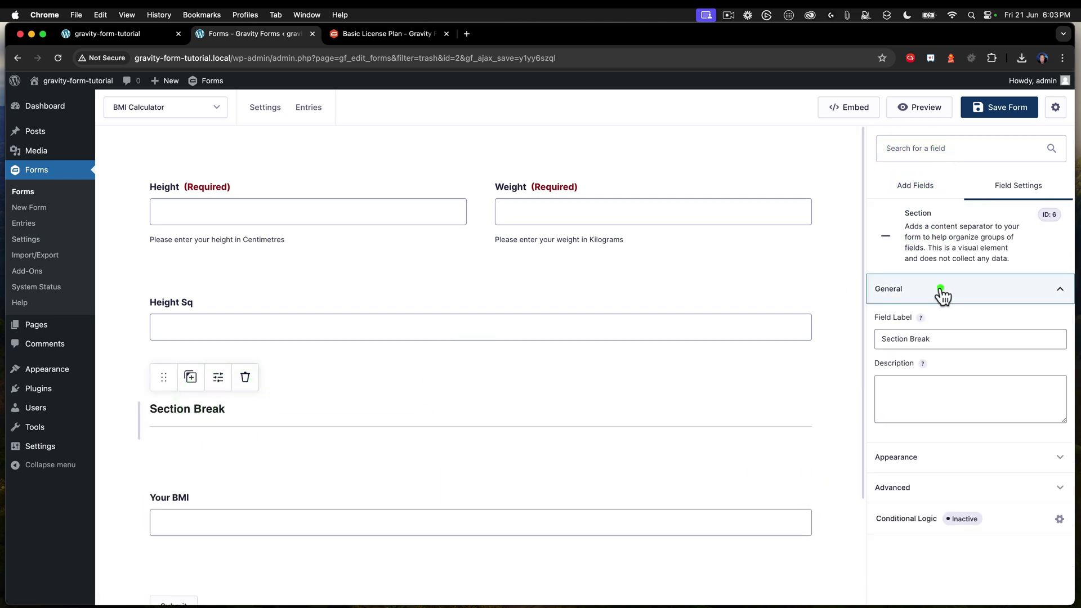
pyautogui.tripleClick(946, 334)
pyautogui.write('Yo')
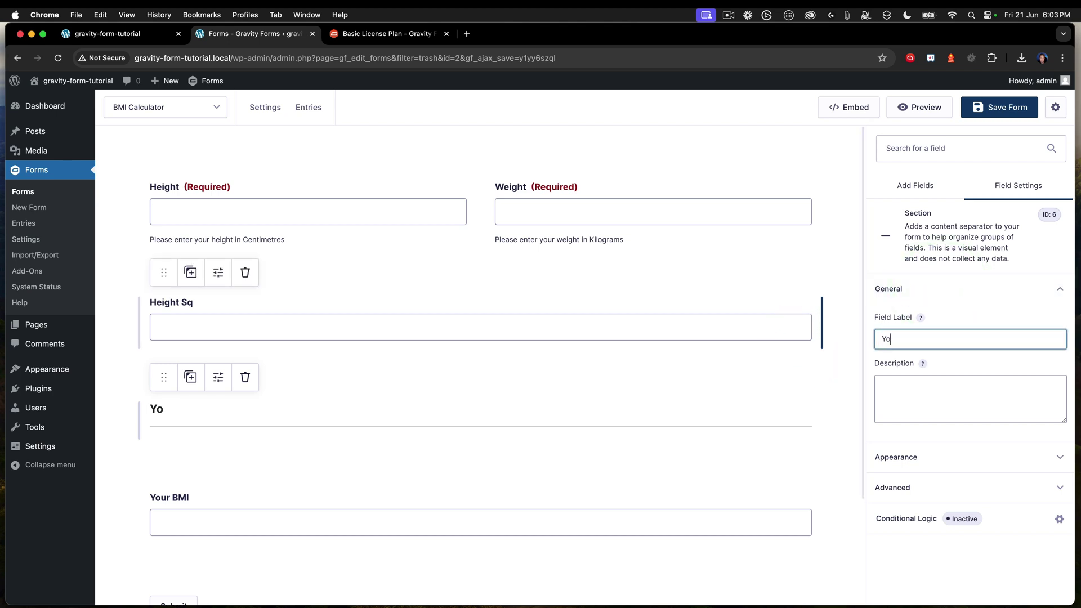
pyautogui.write('ur Result')
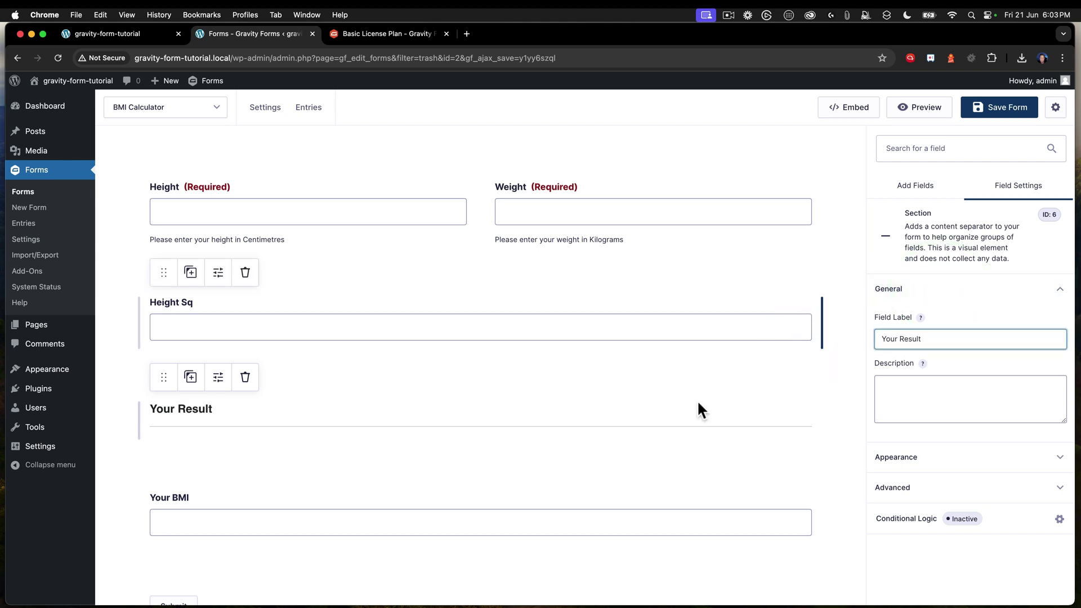
pyautogui.click(557, 403)
# Set Your BMI's calculation rounding to 1 decimal place and save the form
pyautogui.click(468, 458)
pyautogui.click(394, 528)
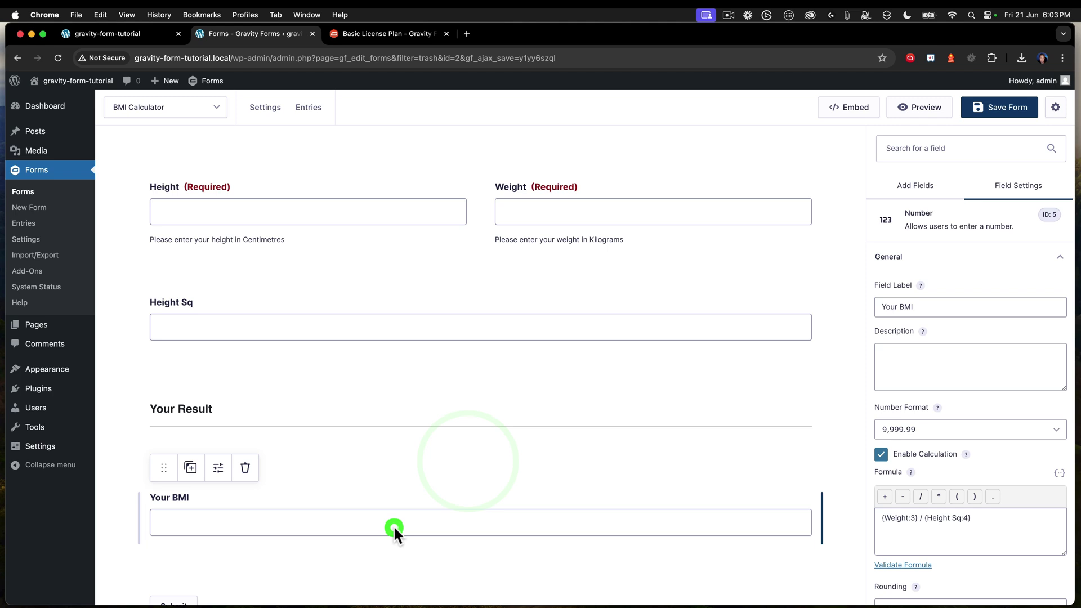
pyautogui.scroll(-4, 945, 464)
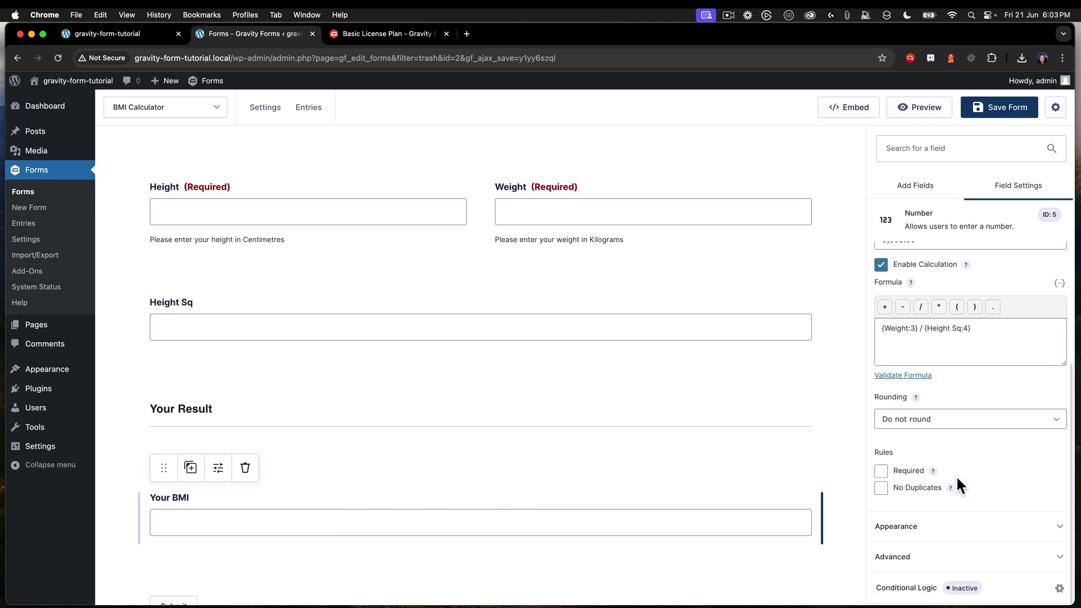
pyautogui.click(915, 421)
pyautogui.click(894, 370)
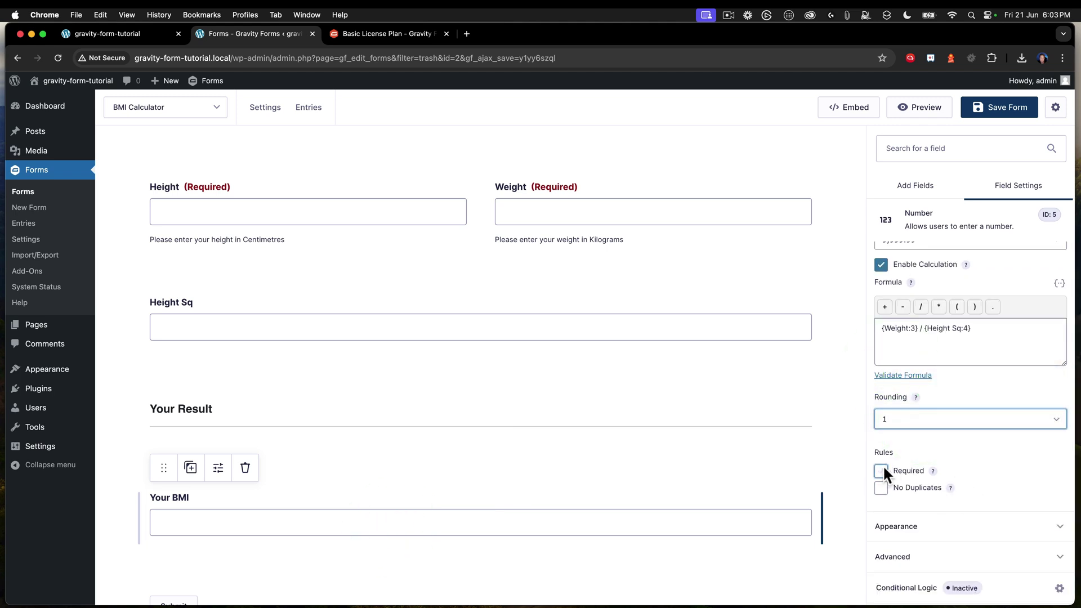
pyautogui.click(1000, 107)
pyautogui.scroll(-3, 389, 485)
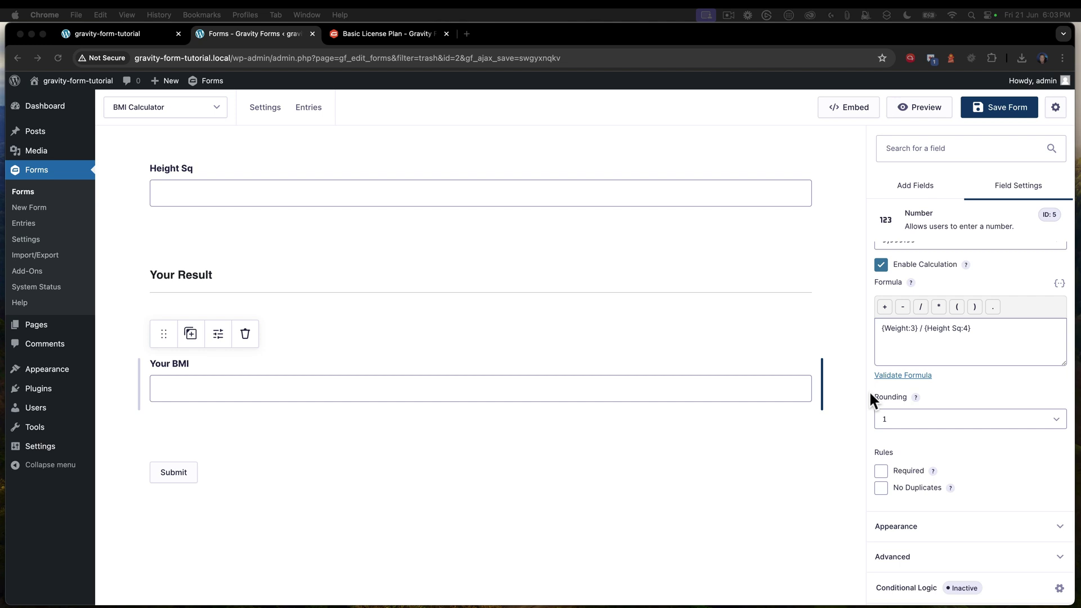
pyautogui.click(920, 185)
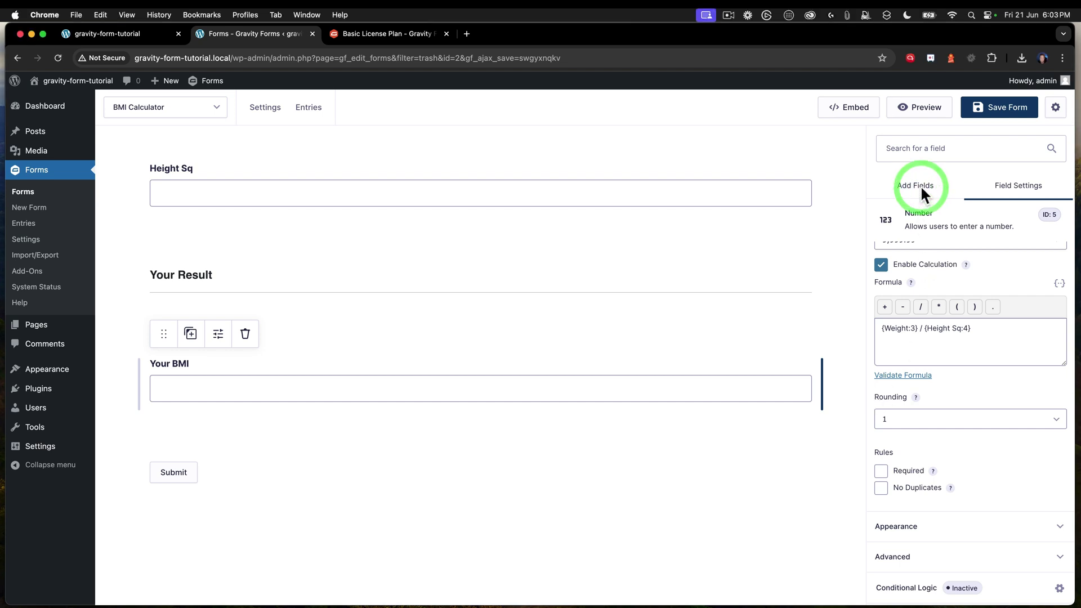
# Add an HTML block under Your BMI reading 'Your BMI is considered obese', labelled 'HTML Block - Obese'
pyautogui.moveTo(971, 435); pyautogui.dragTo(326, 456)
pyautogui.click(248, 511)
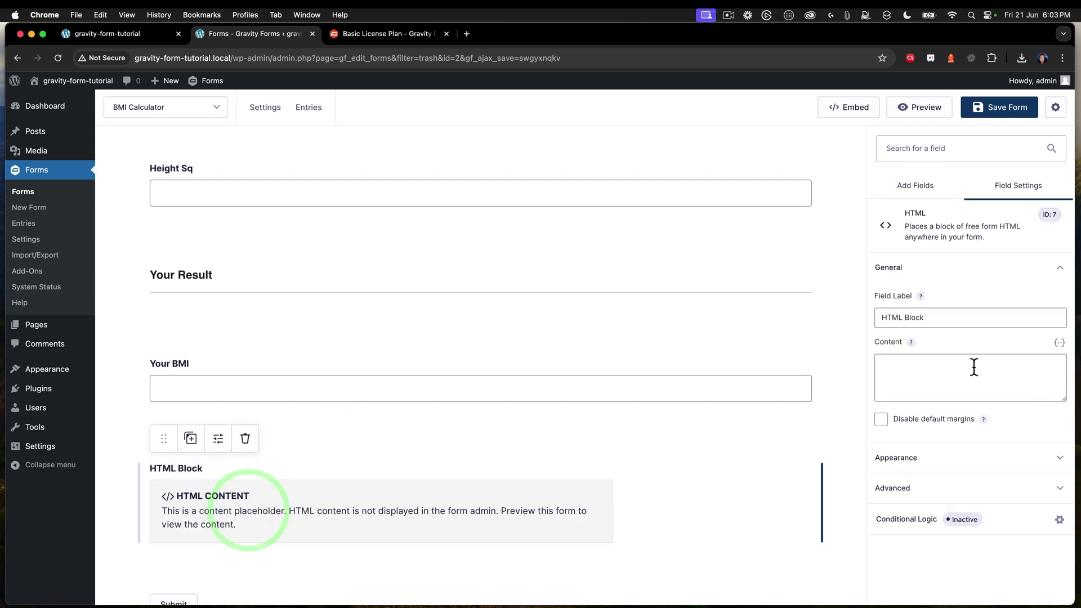
pyautogui.click(910, 374)
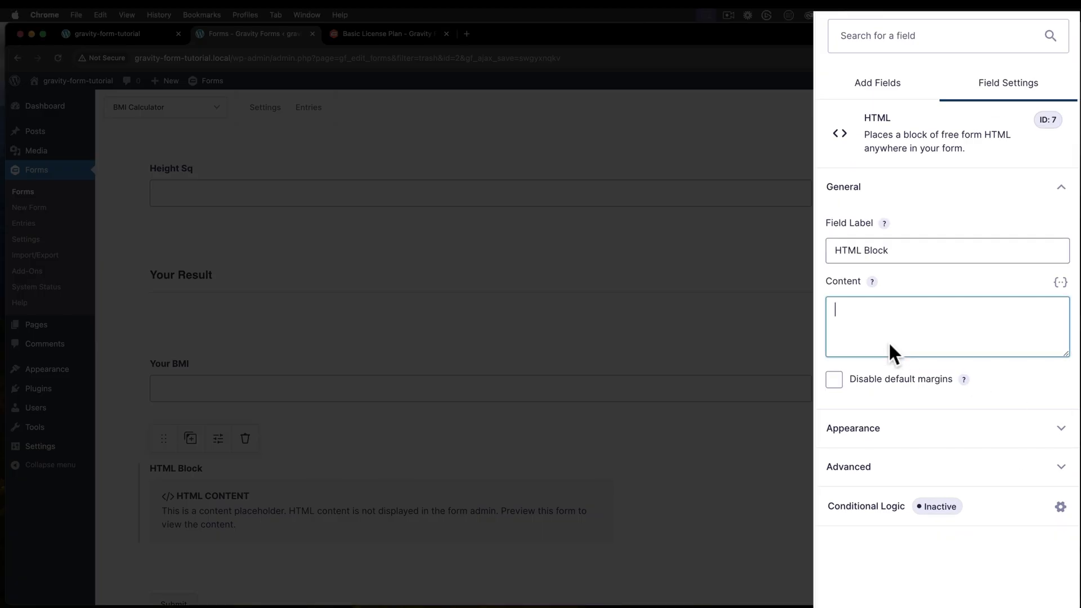
pyautogui.write('Your BMI is considered obese')
pyautogui.click(900, 249)
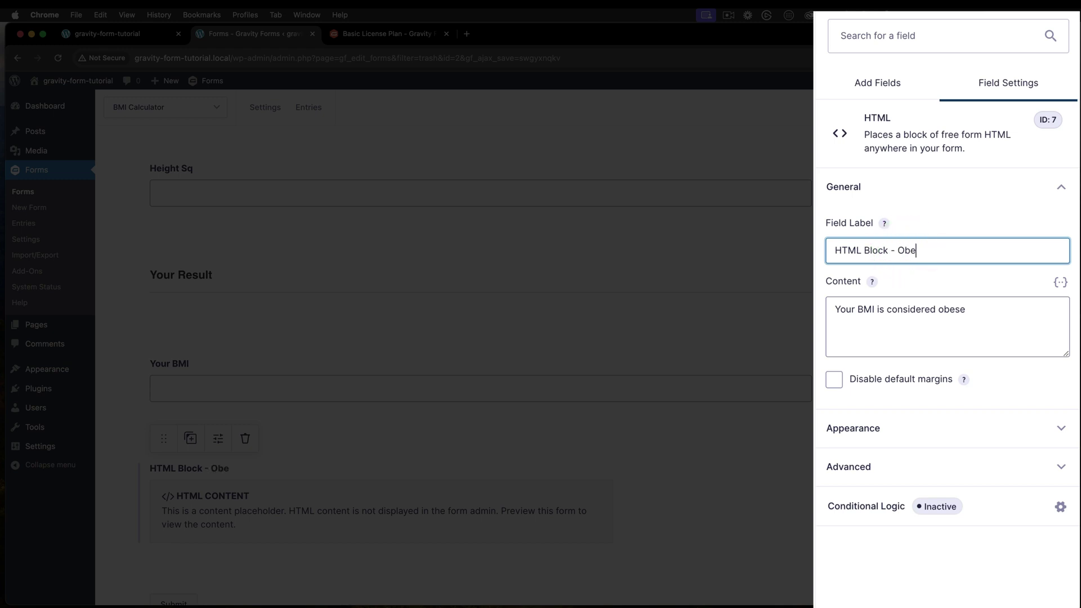
pyautogui.click(901, 315)
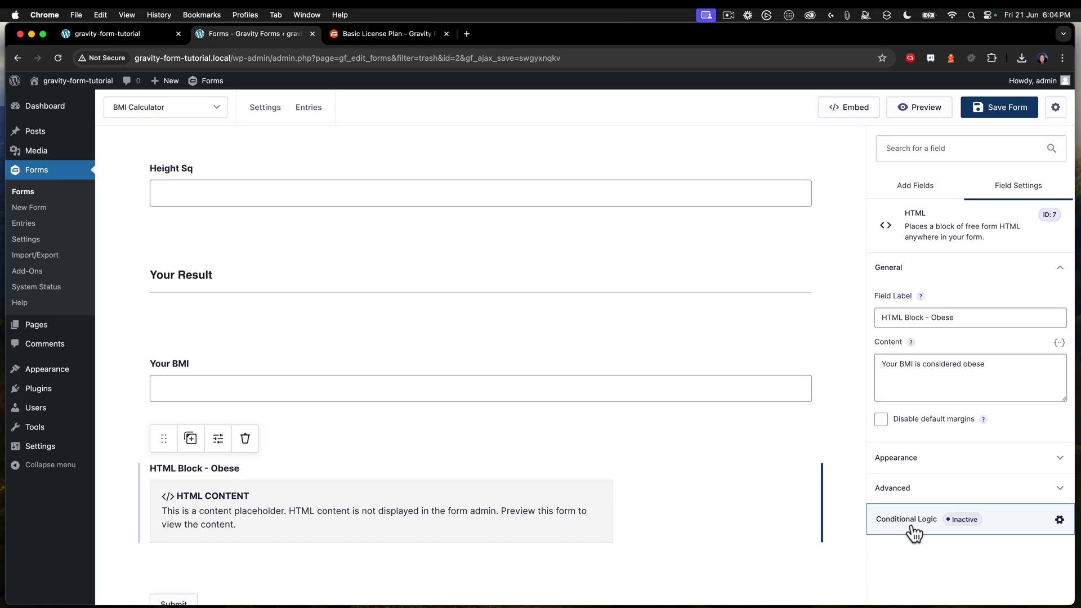
# Show the obese block only when Your BMI is greater than 30, and save the form
pyautogui.click(872, 509)
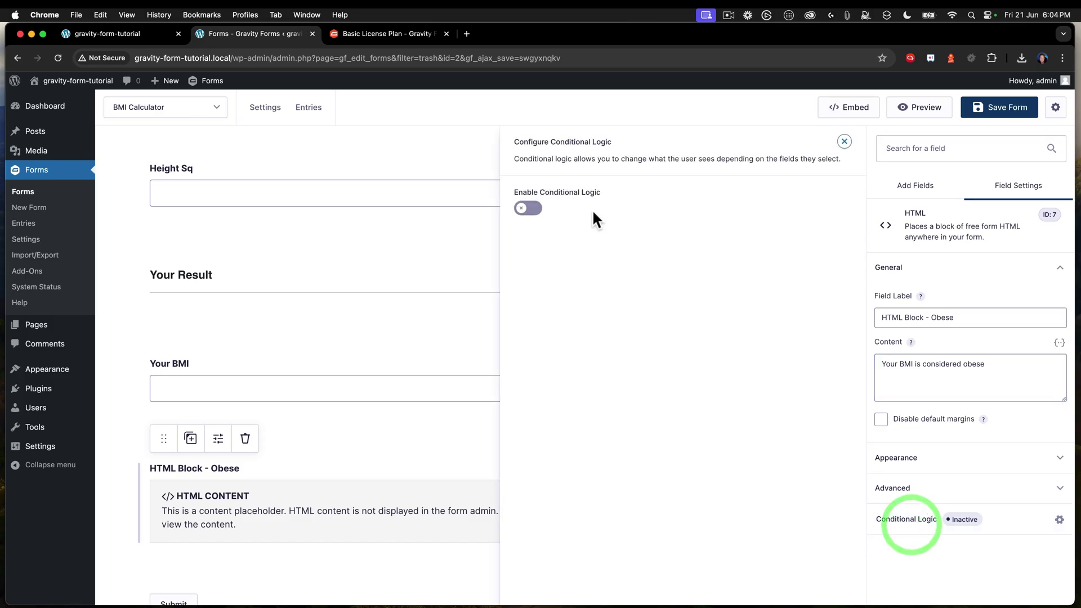
pyautogui.click(529, 210)
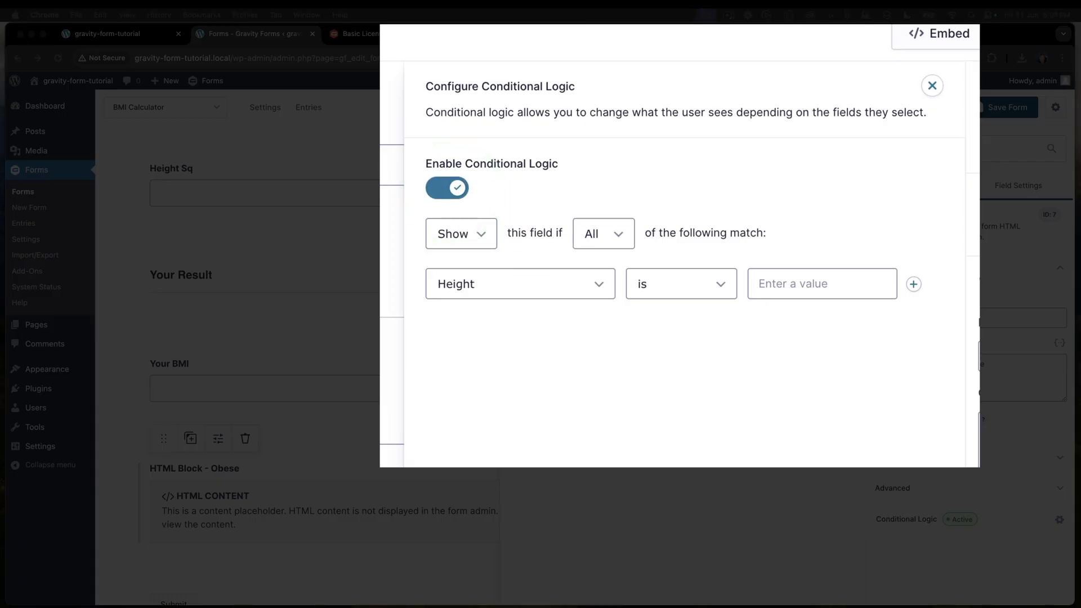
pyautogui.click(489, 282)
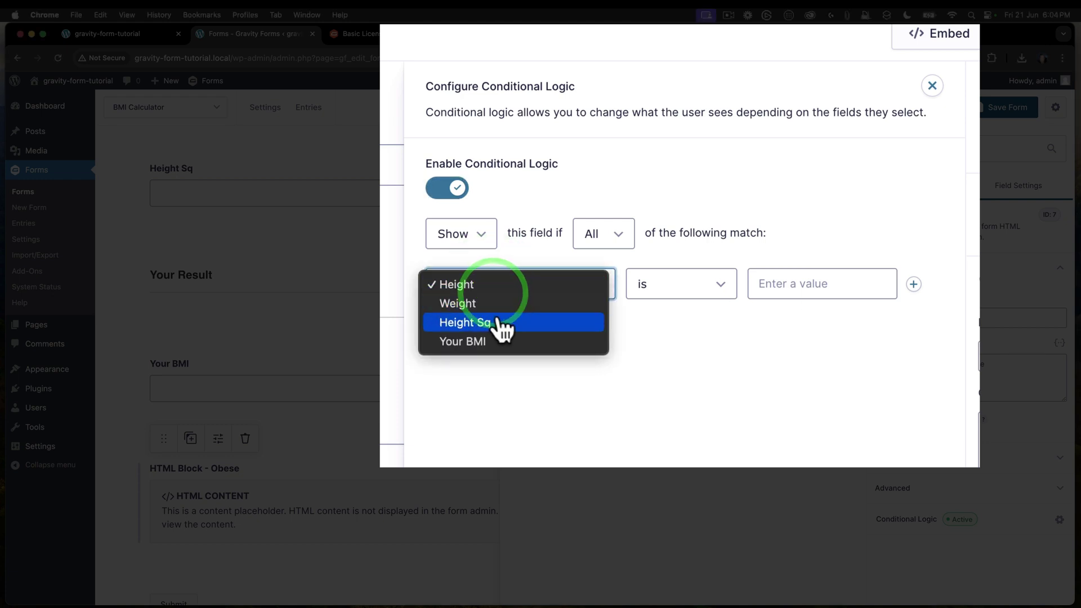
pyautogui.click(499, 341)
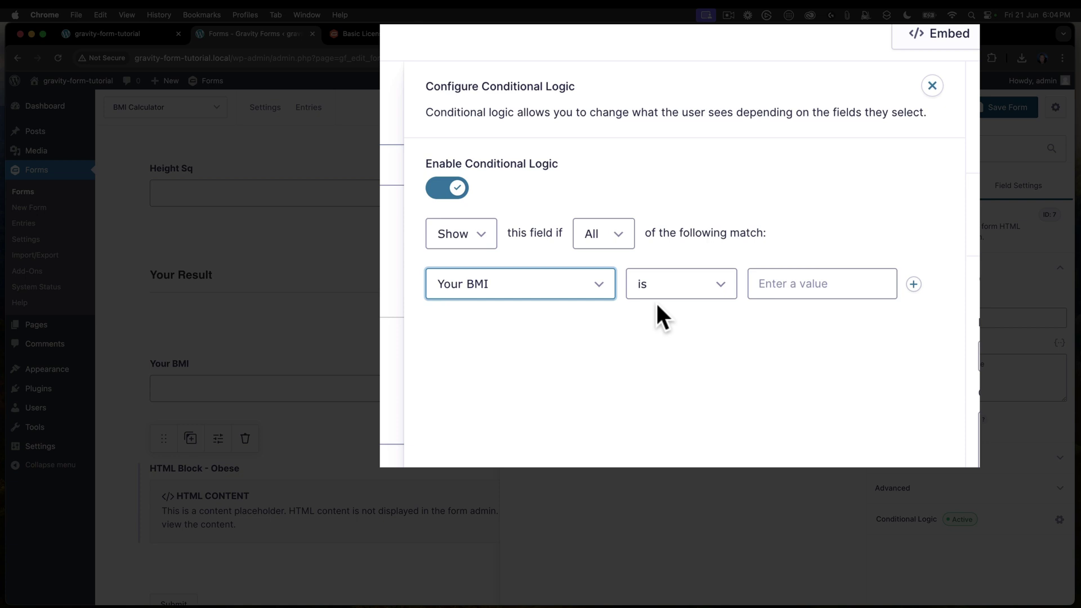
pyautogui.click(669, 293)
pyautogui.click(686, 340)
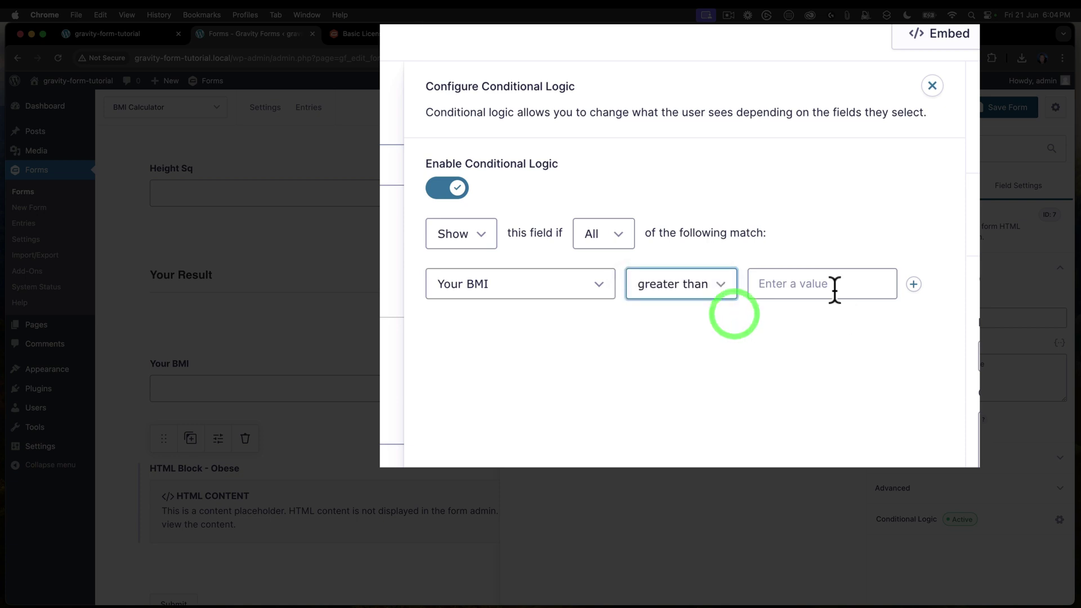
pyautogui.click(813, 284)
pyautogui.write('30')
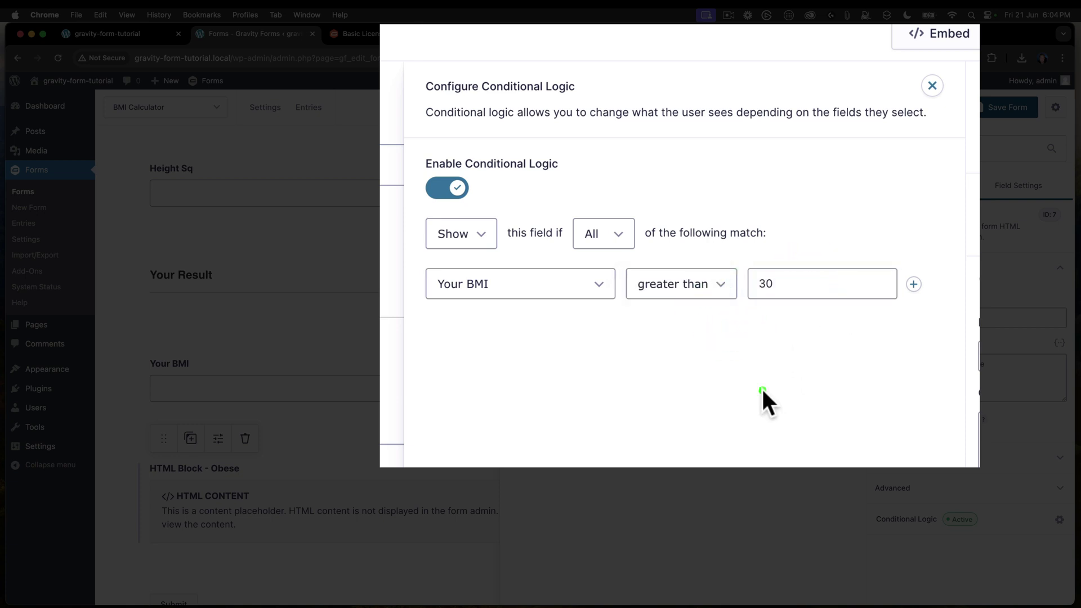
pyautogui.click(762, 388)
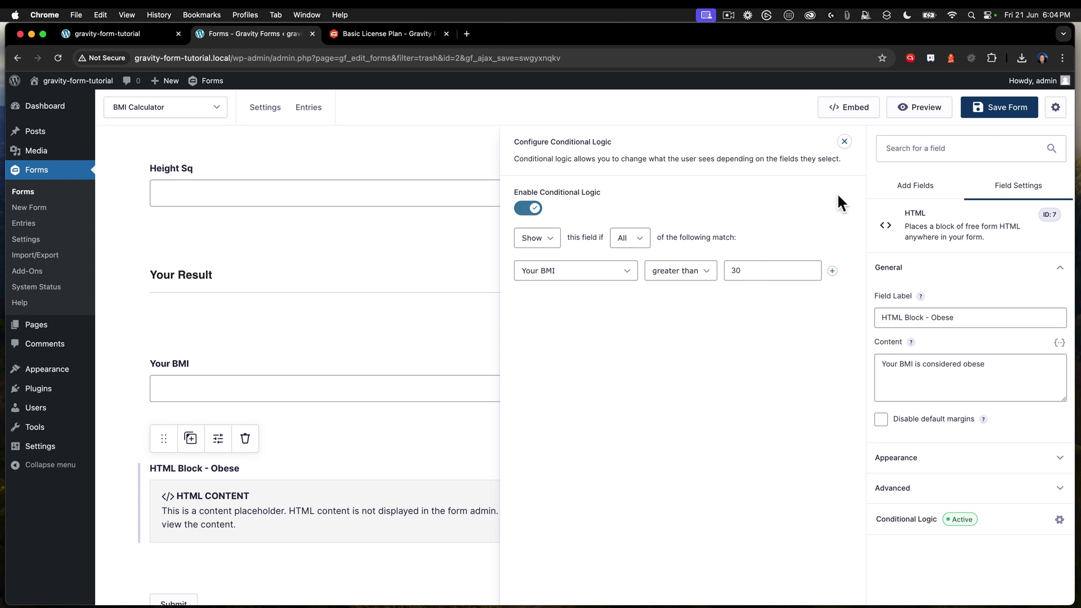
pyautogui.click(845, 142)
pyautogui.click(999, 110)
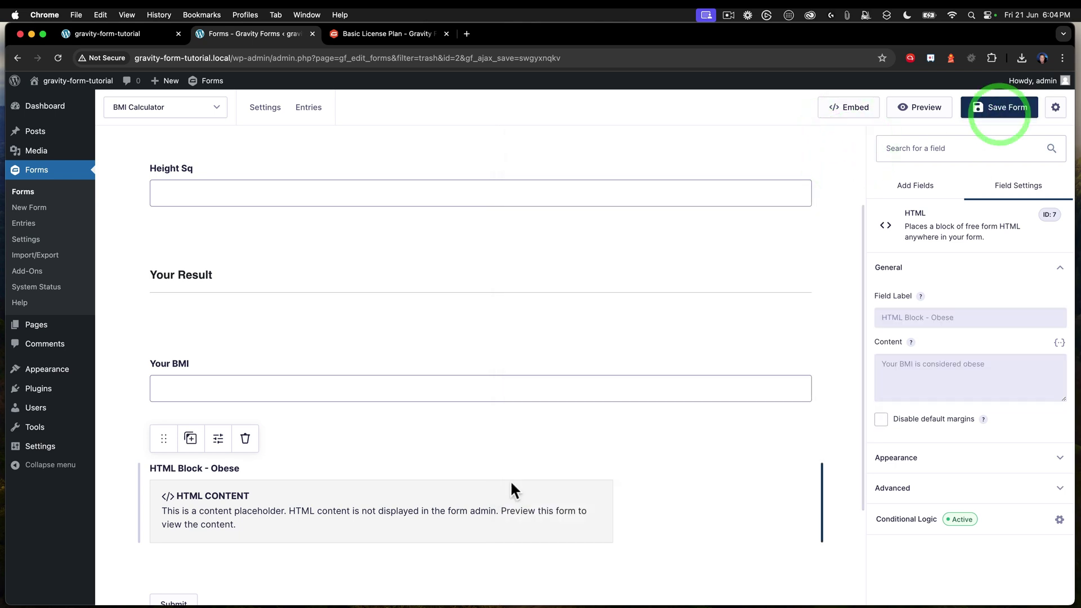
pyautogui.click(447, 473)
# Duplicate the obese block and change its label and message from 'obese' to 'overweight'
pyautogui.click(191, 439)
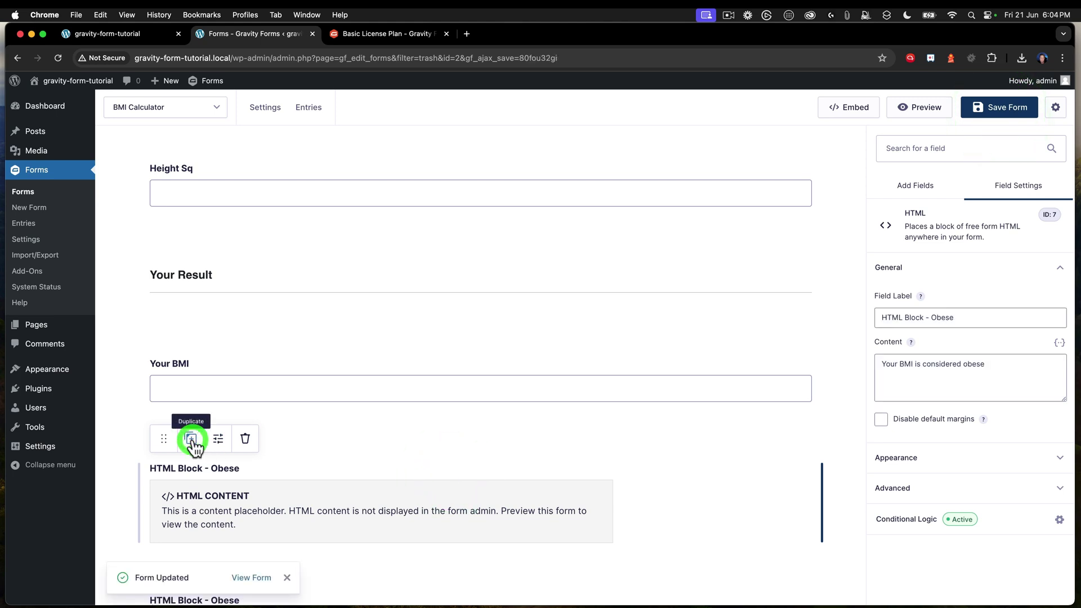
pyautogui.click(289, 465)
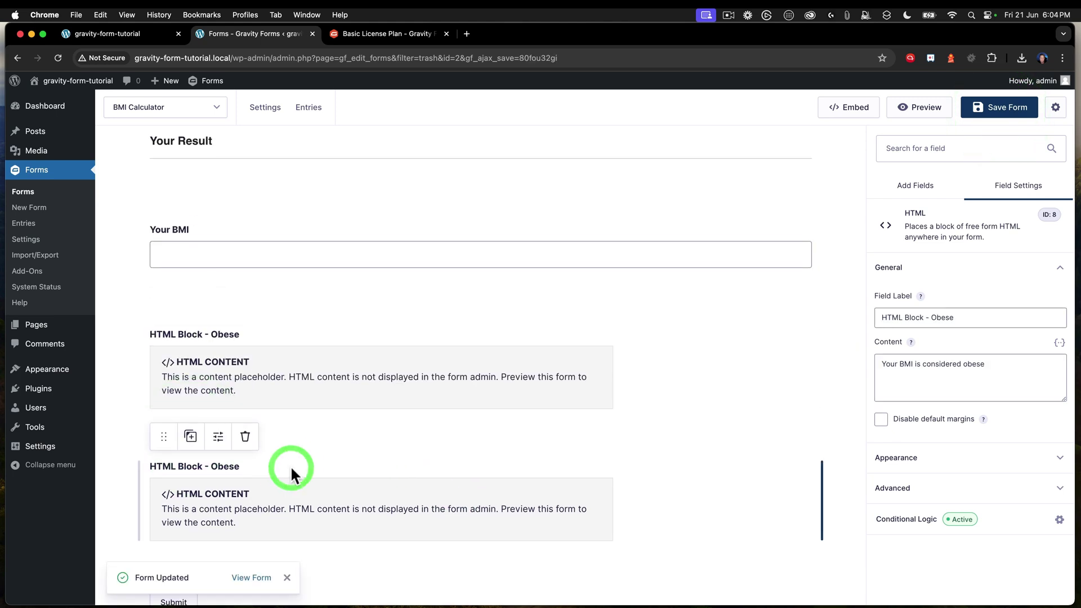
pyautogui.click(301, 490)
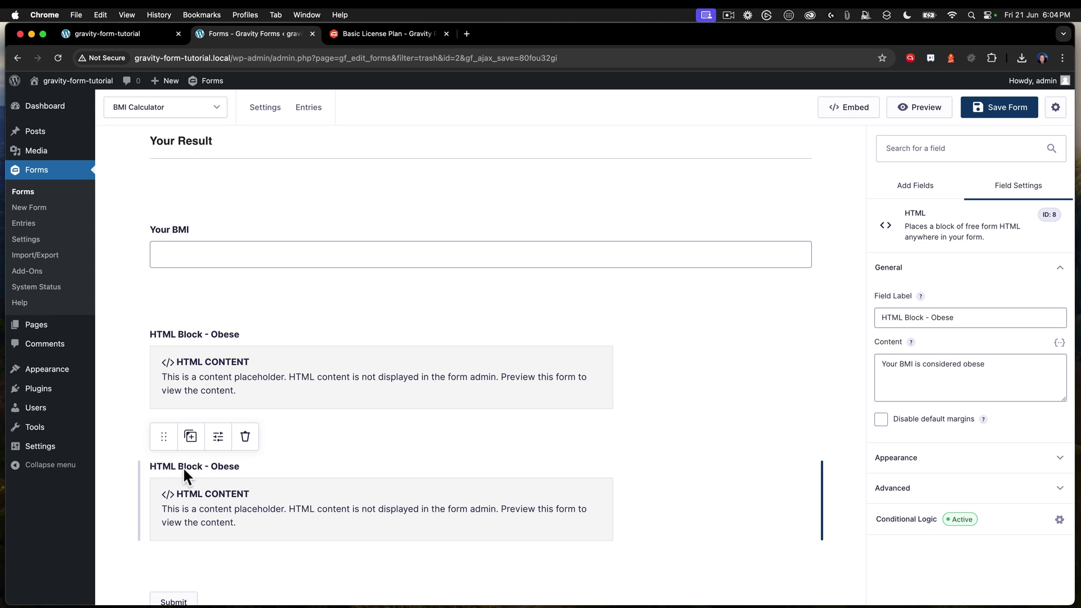
pyautogui.moveTo(930, 317); pyautogui.dragTo(989, 317)
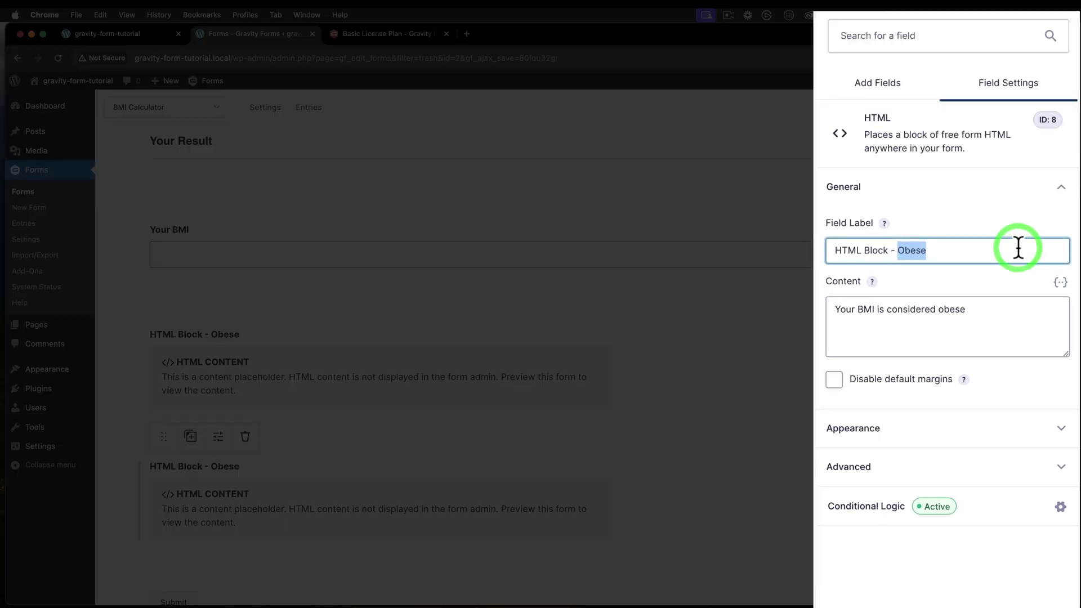
pyautogui.write('overweight')
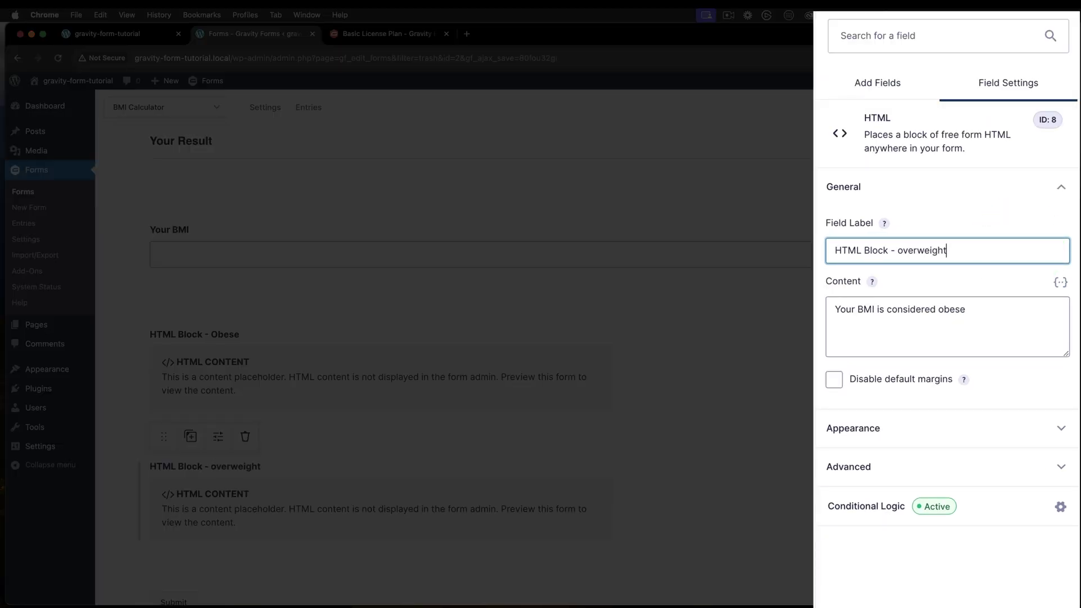
pyautogui.moveTo(939, 309); pyautogui.dragTo(979, 310)
pyautogui.write('overweight')
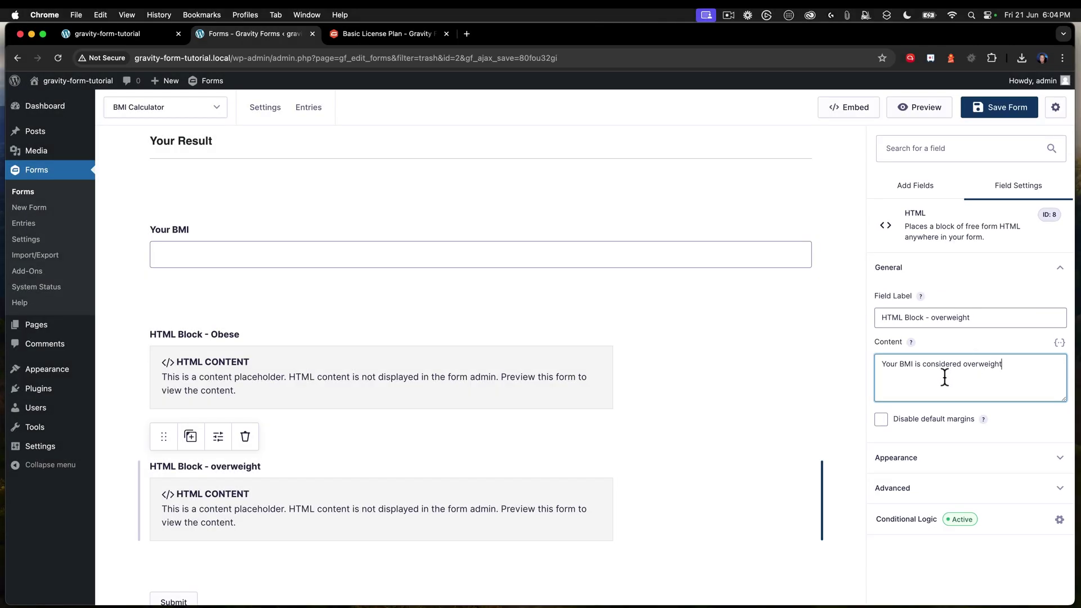
pyautogui.click(910, 322)
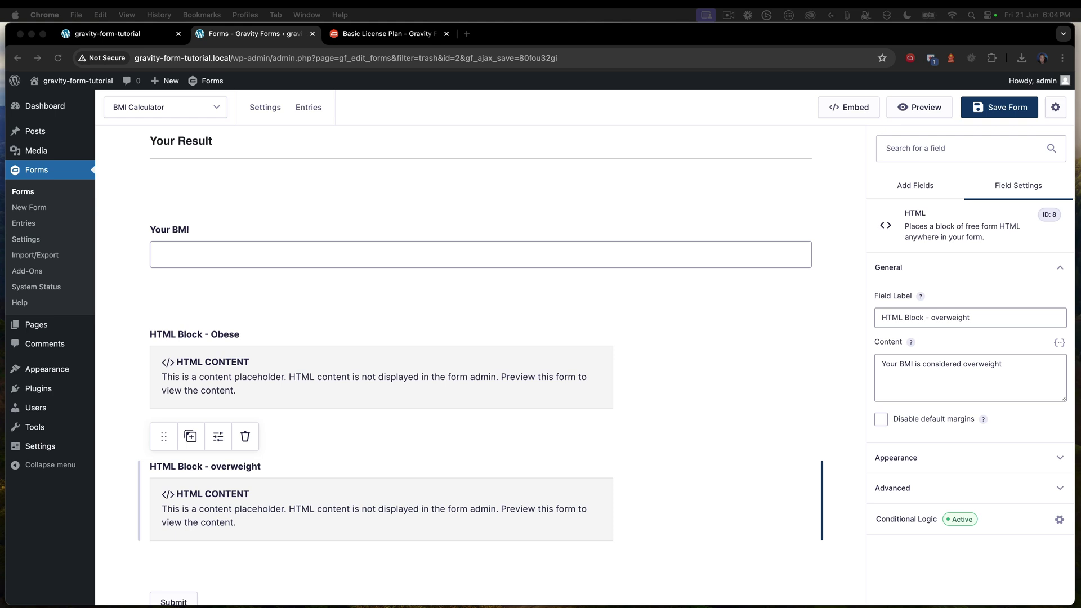
# Change the overweight block's first condition to Your BMI less than 30.1
pyautogui.click(900, 516)
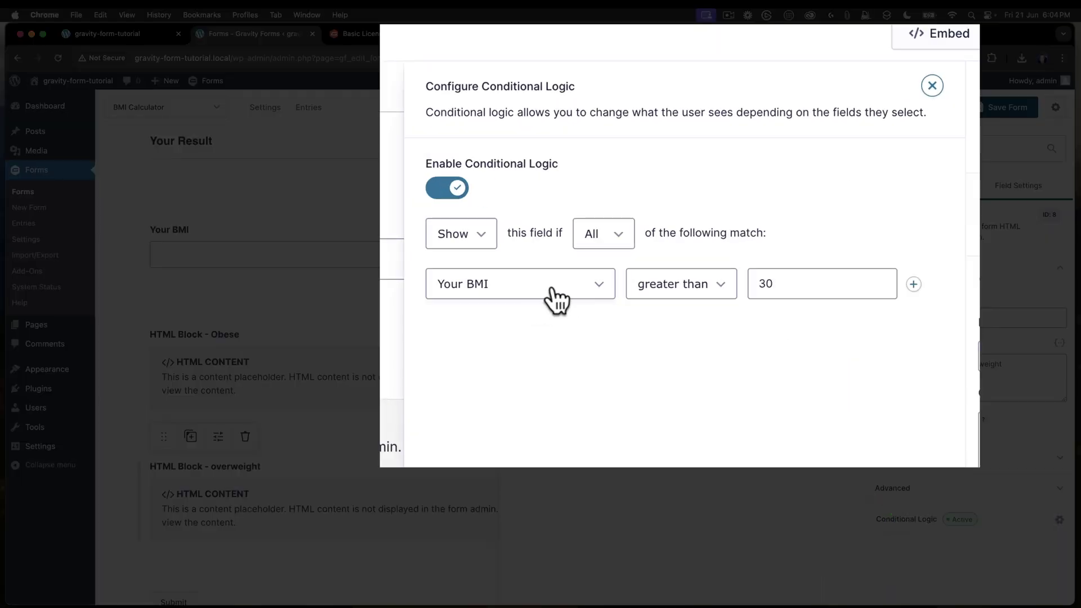
pyautogui.click(680, 294)
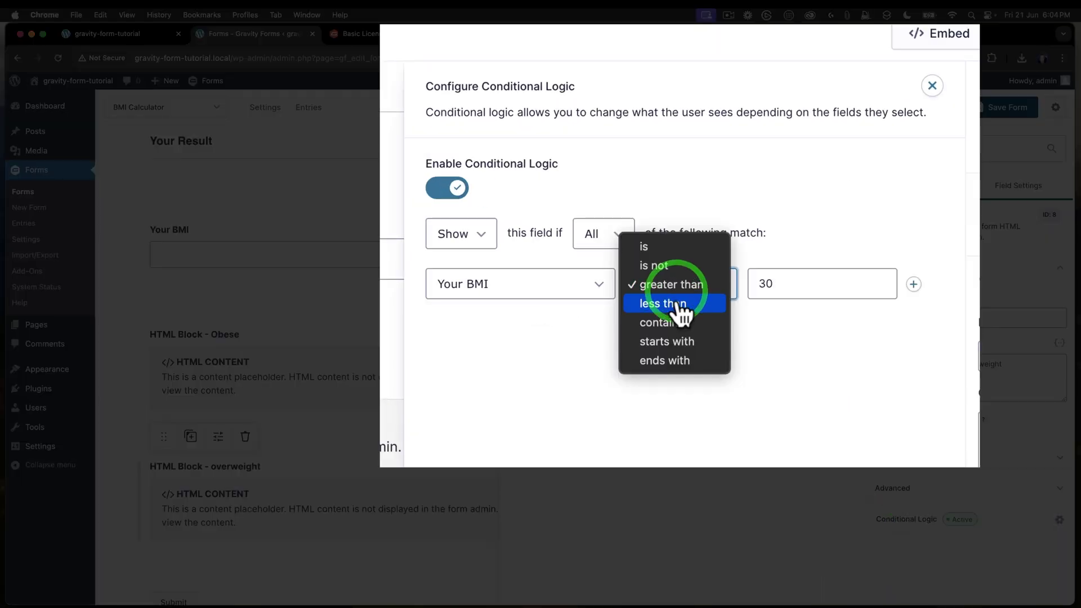
pyautogui.click(681, 304)
pyautogui.click(828, 276)
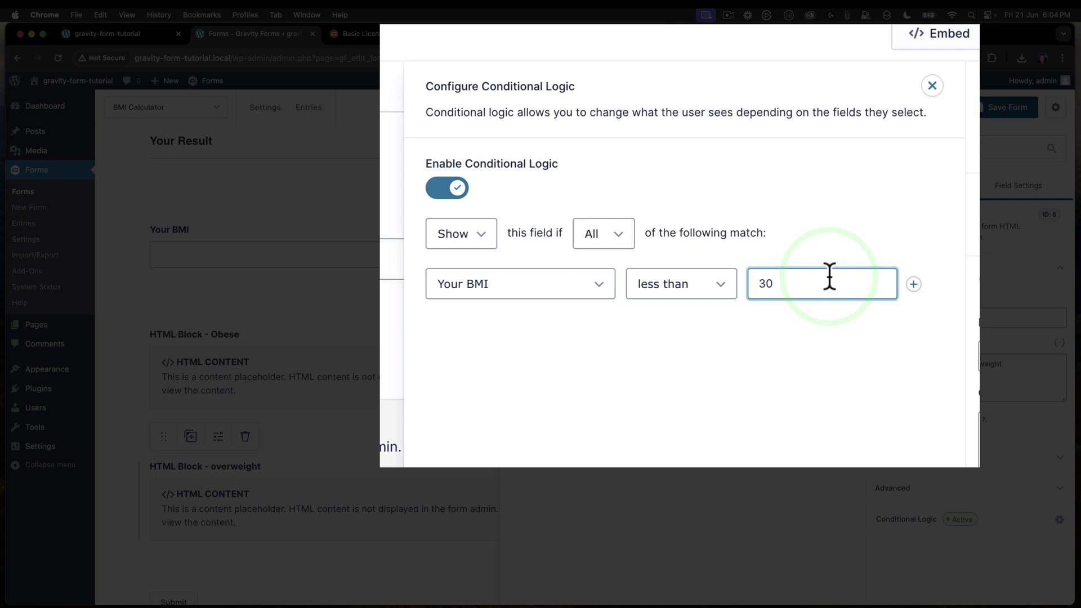
pyautogui.write('.1')
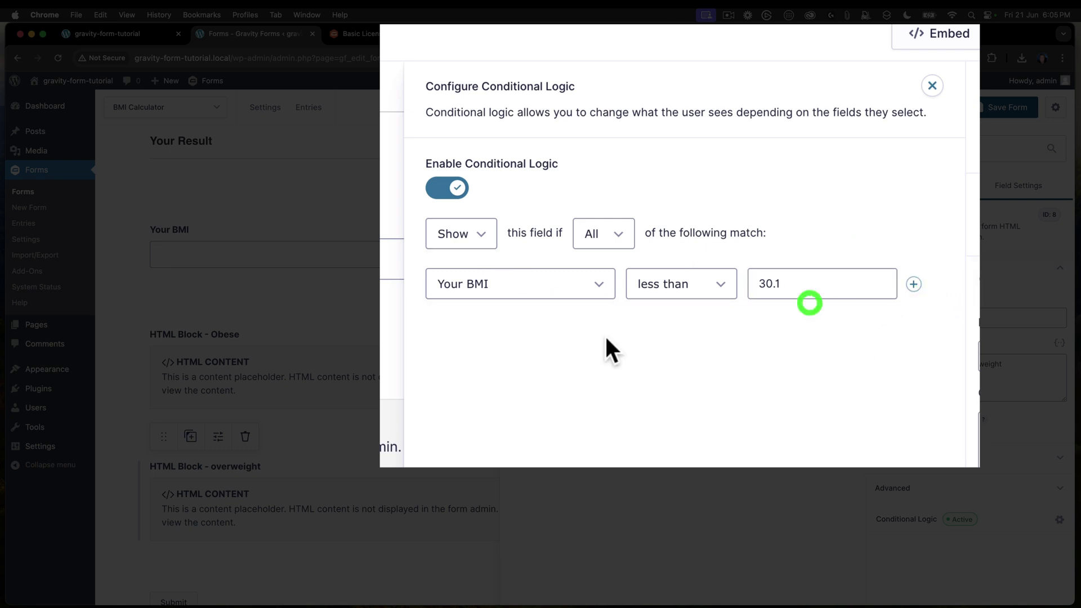
# Add a second condition, Your BMI greater than 25, and save the form
pyautogui.doubleClick(913, 284)
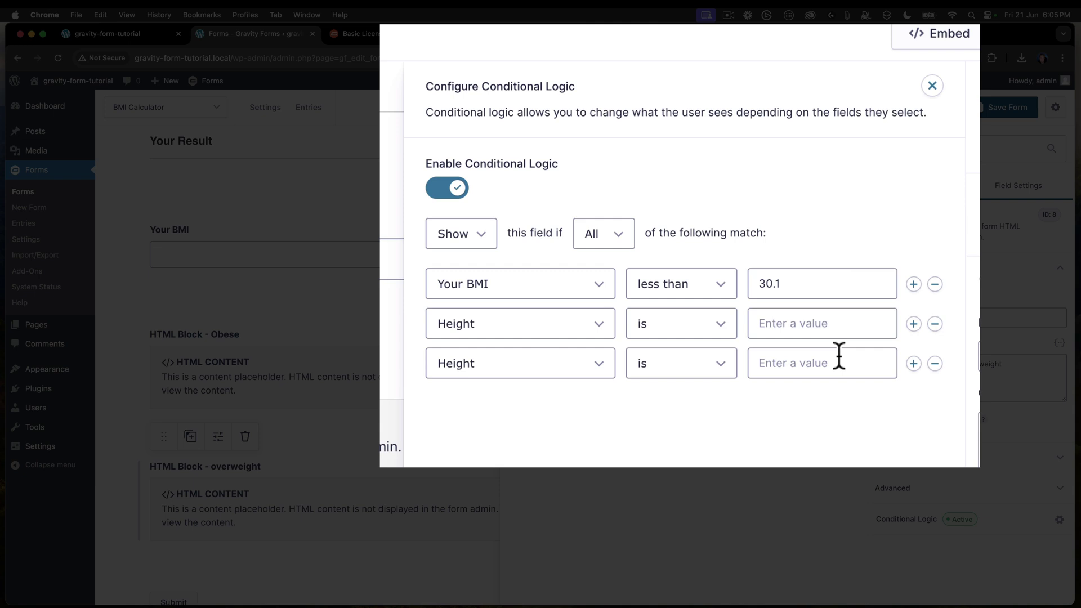
pyautogui.click(933, 361)
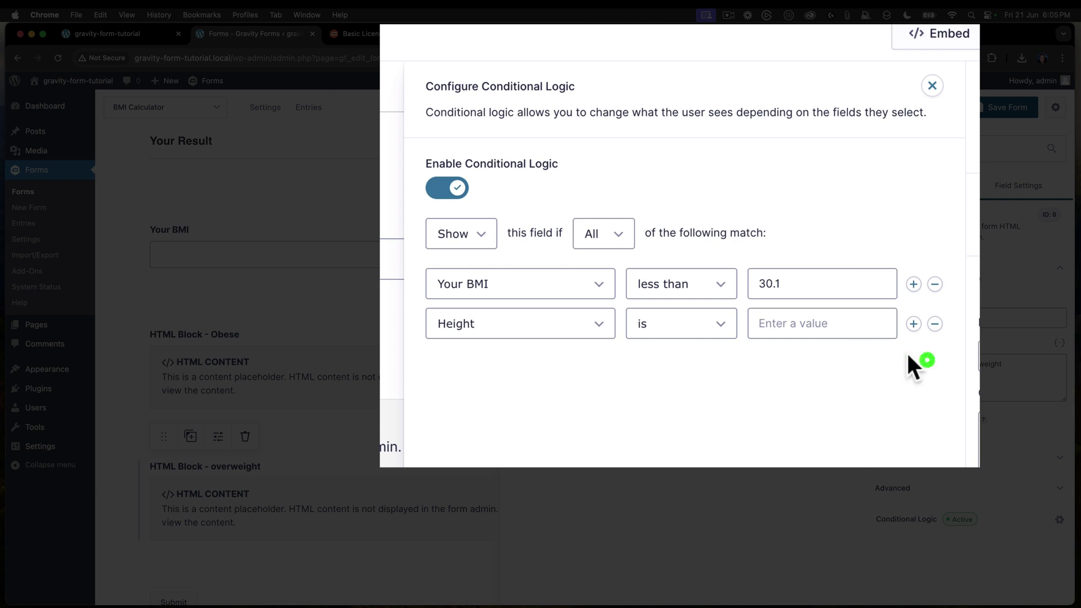
pyautogui.click(483, 330)
pyautogui.click(486, 380)
pyautogui.click(689, 336)
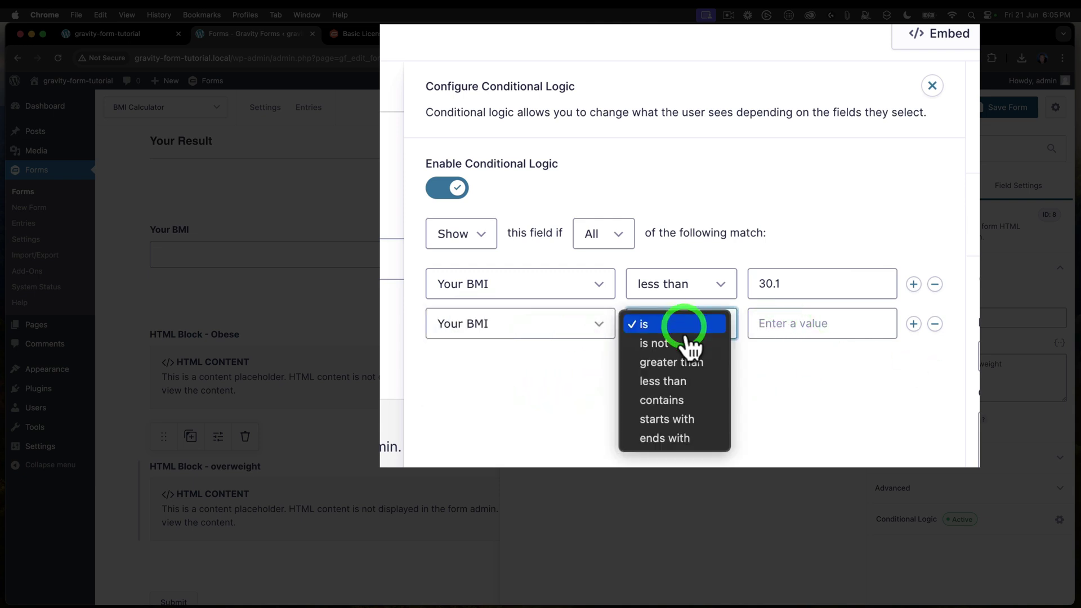
pyautogui.click(695, 369)
pyautogui.click(795, 322)
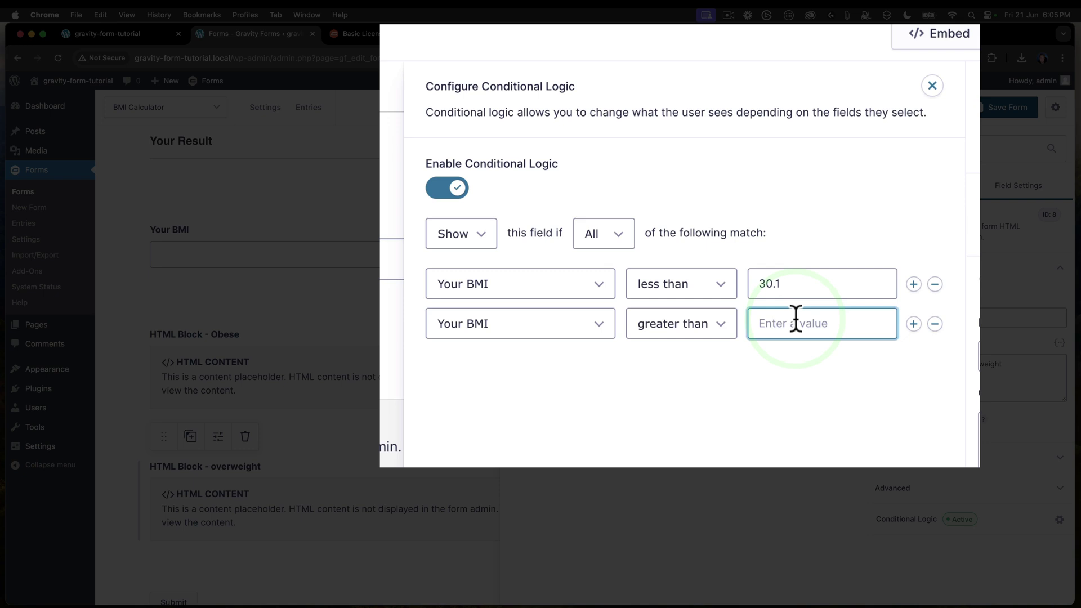
pyautogui.write('25')
pyautogui.click(741, 442)
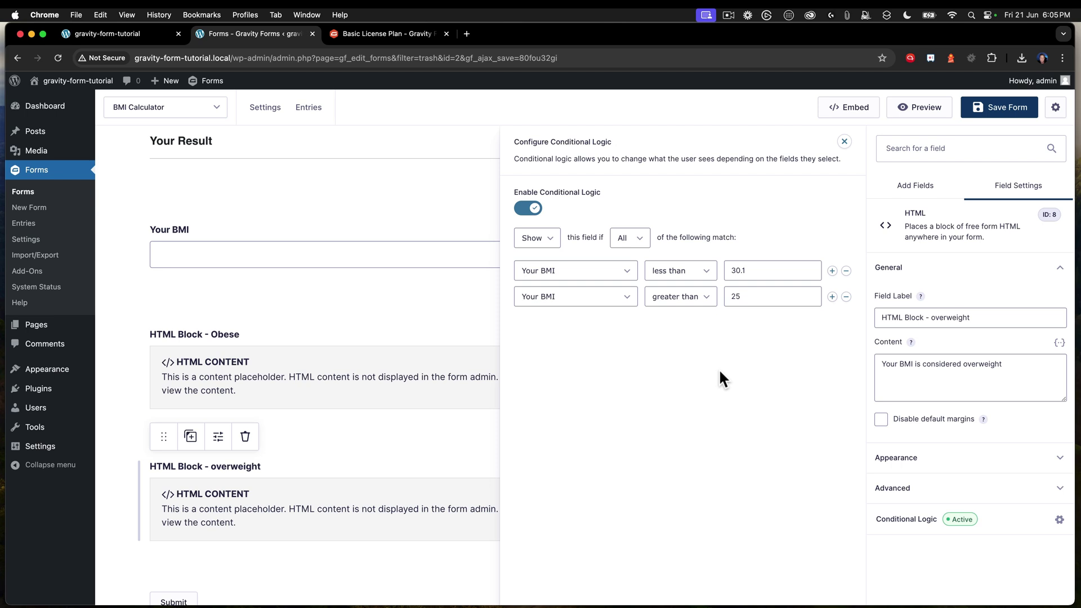
pyautogui.click(996, 106)
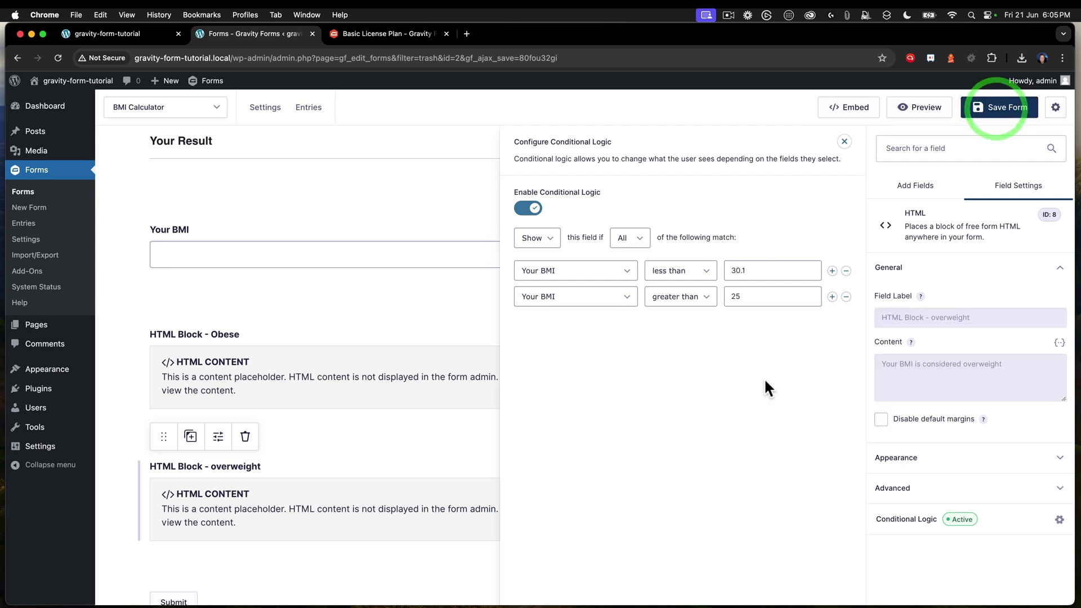
pyautogui.click(845, 142)
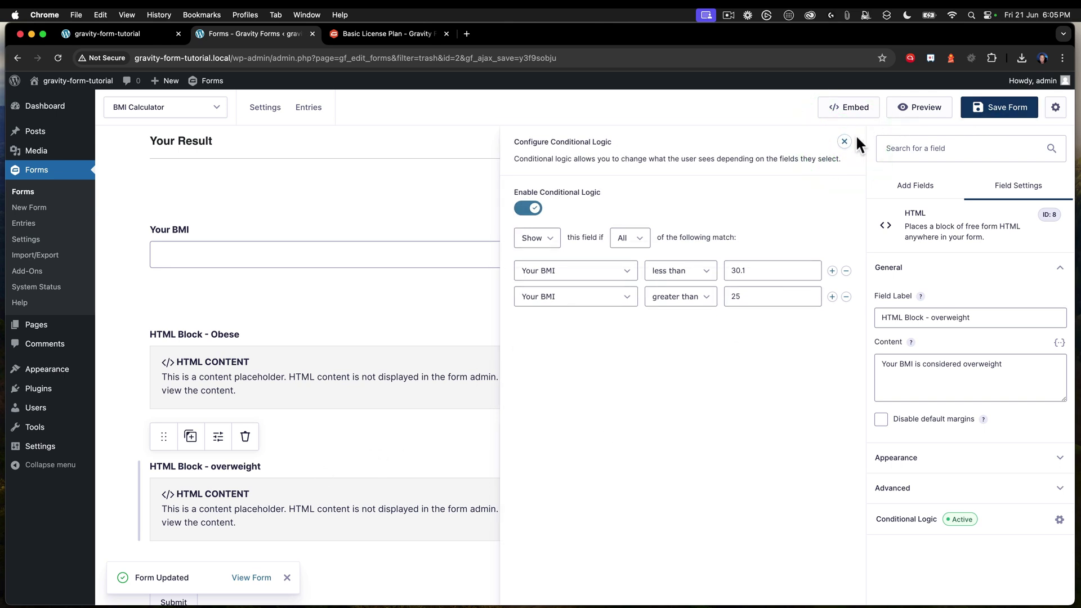
# Duplicate the overweight block and change its label and message to 'normal'
pyautogui.click(393, 469)
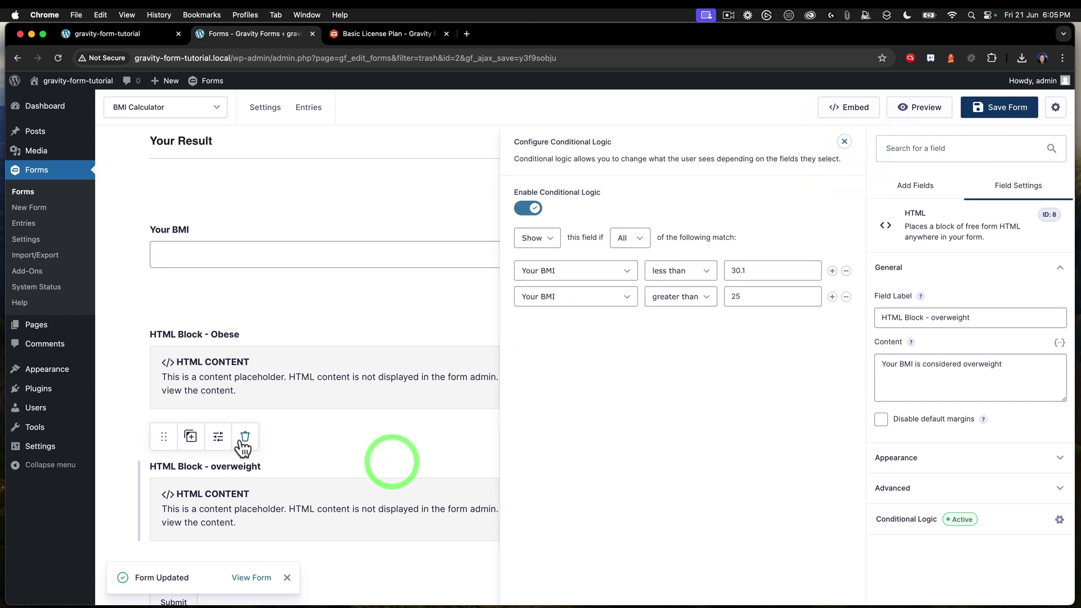
pyautogui.click(190, 436)
pyautogui.click(233, 542)
pyautogui.click(387, 583)
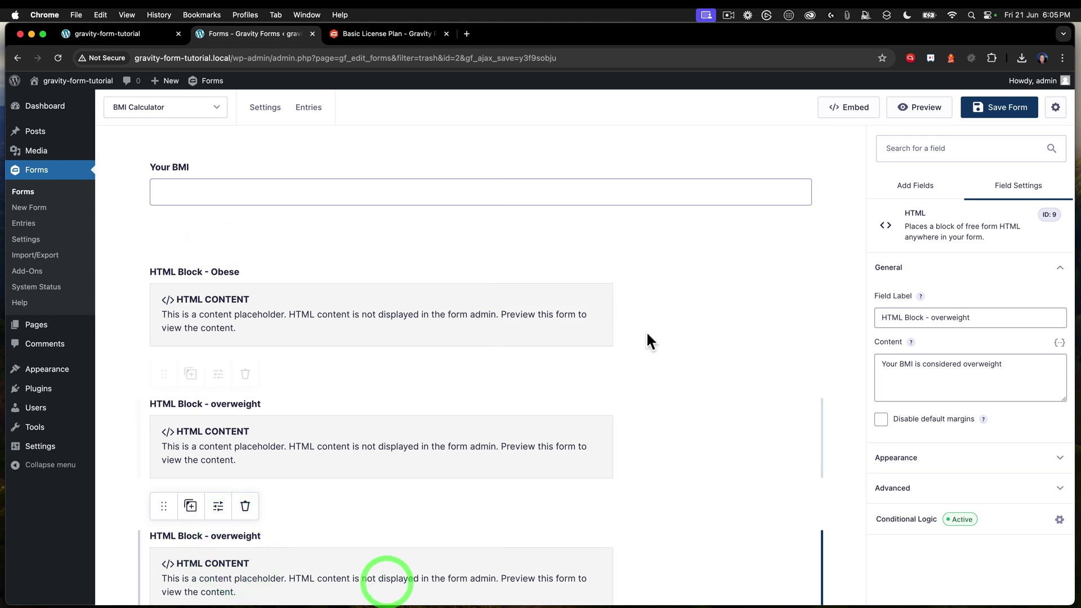
pyautogui.moveTo(934, 318); pyautogui.dragTo(1033, 317)
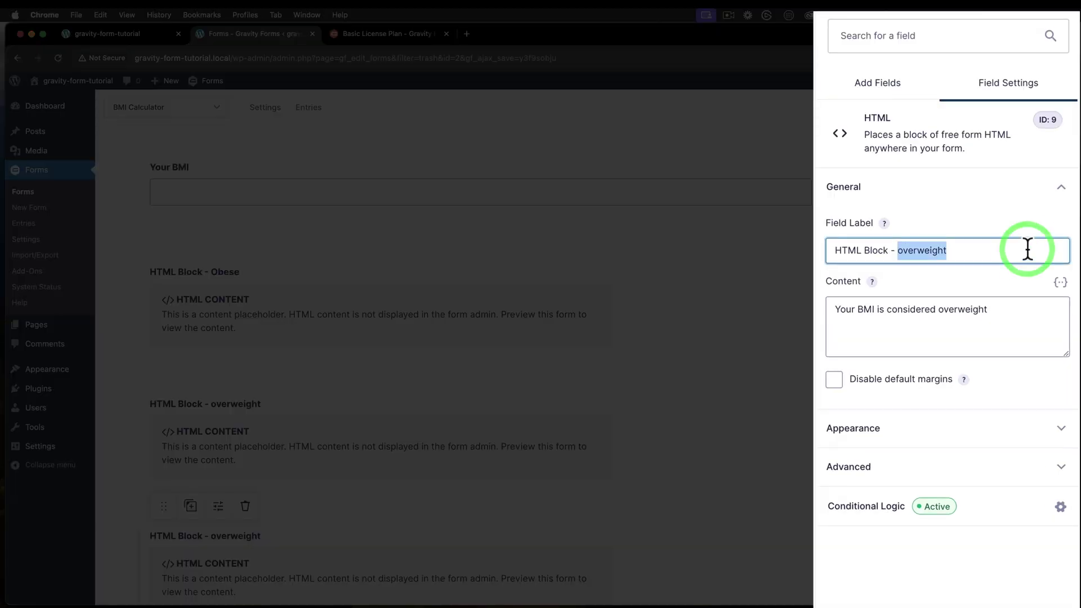
pyautogui.write('normal')
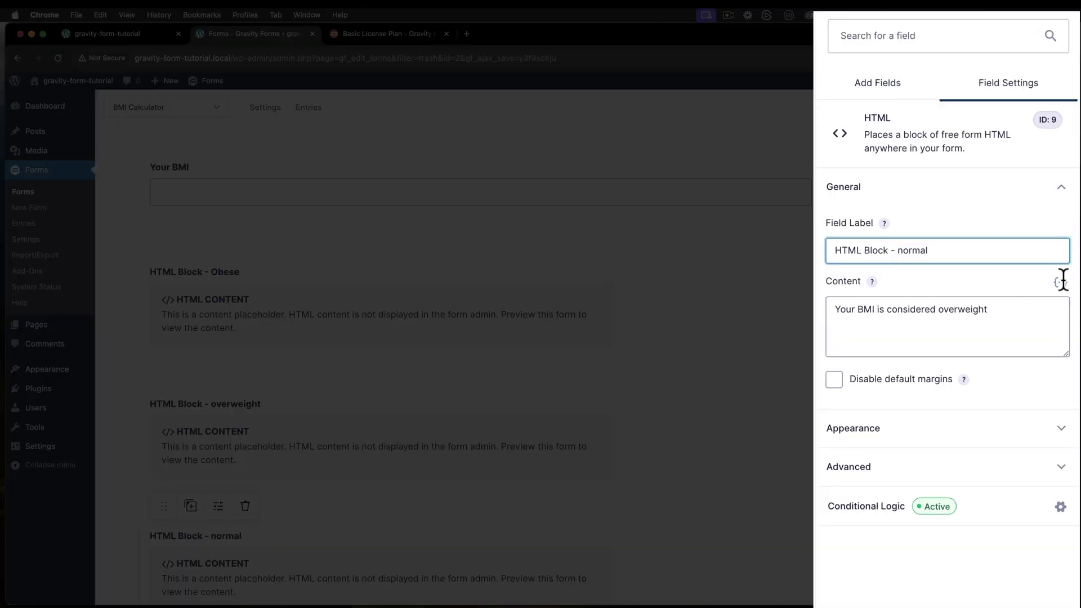
pyautogui.moveTo(939, 309); pyautogui.dragTo(1028, 307)
pyautogui.write('normal')
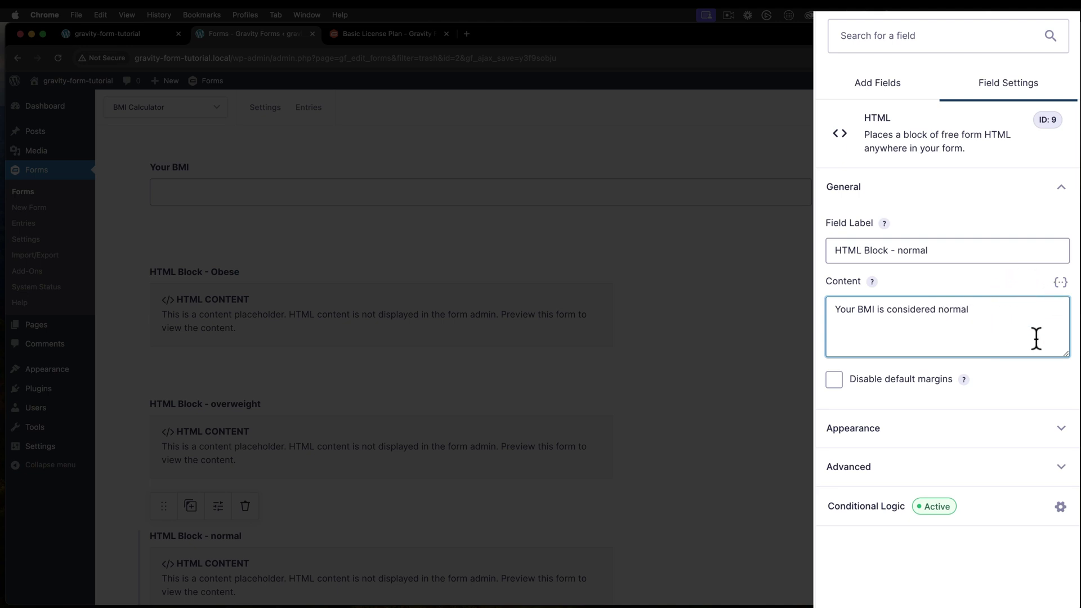
pyautogui.click(1022, 385)
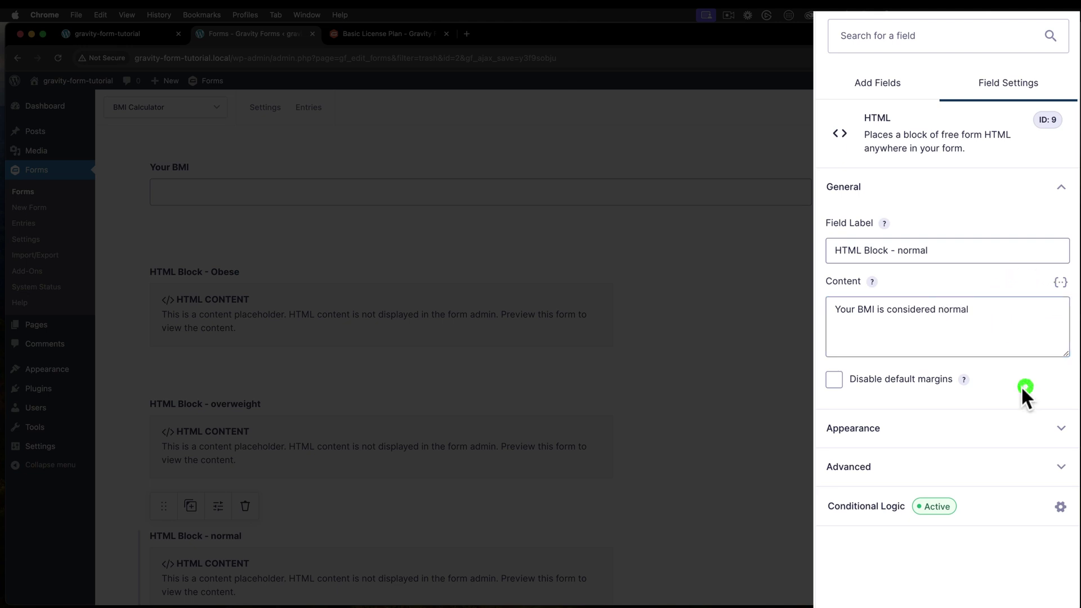
# Set the normal block's conditions to Your BMI less than 25.1 and greater than 14.9, then save
pyautogui.click(923, 509)
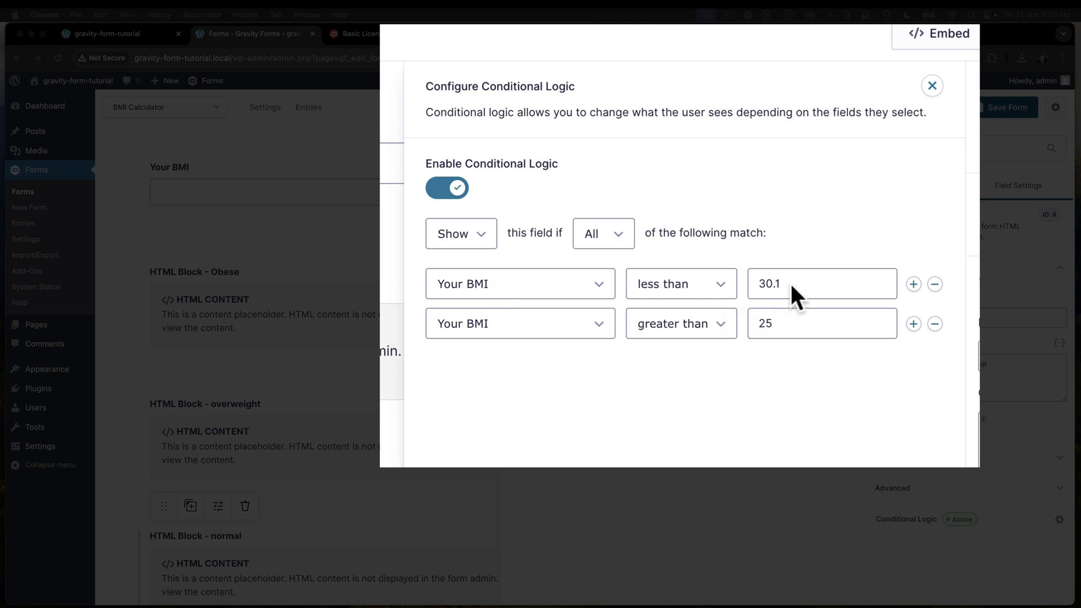
pyautogui.moveTo(772, 282); pyautogui.dragTo(752, 282)
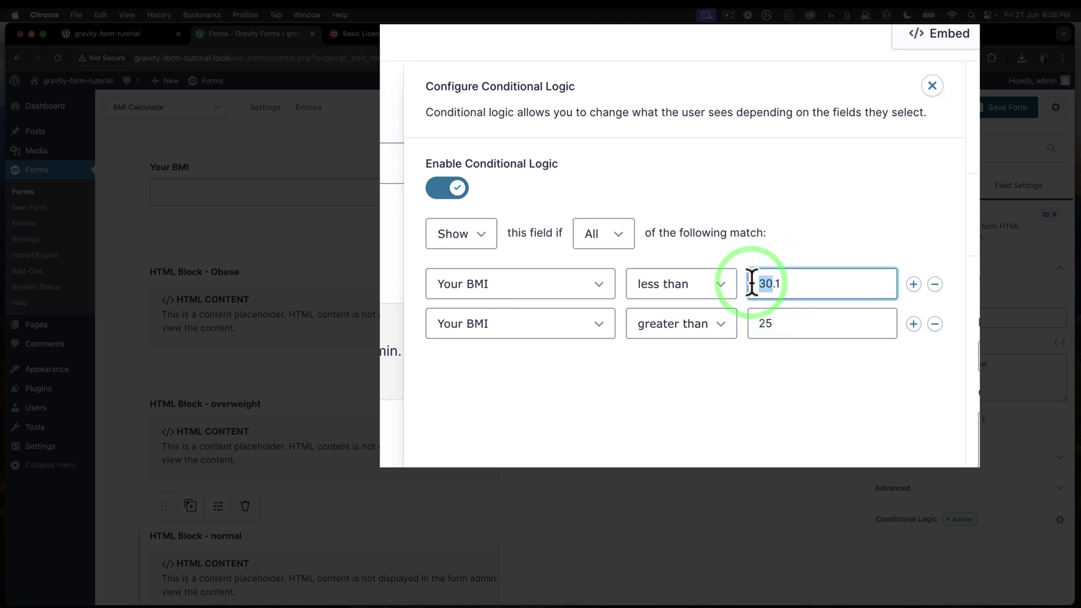
pyautogui.write('25')
pyautogui.moveTo(800, 326); pyautogui.dragTo(717, 336)
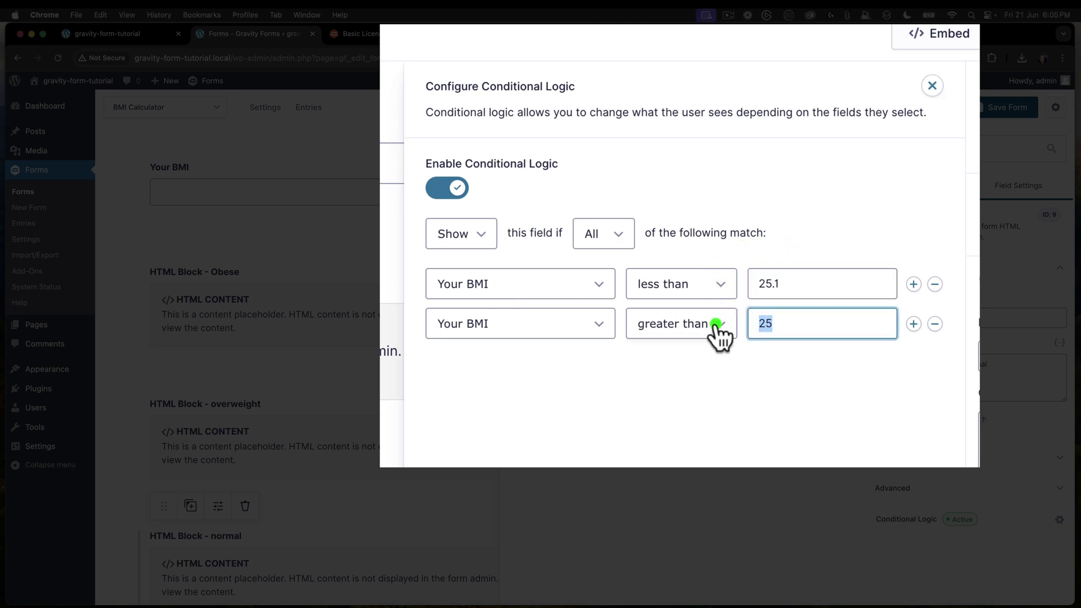
pyautogui.write('14.9')
pyautogui.click(728, 423)
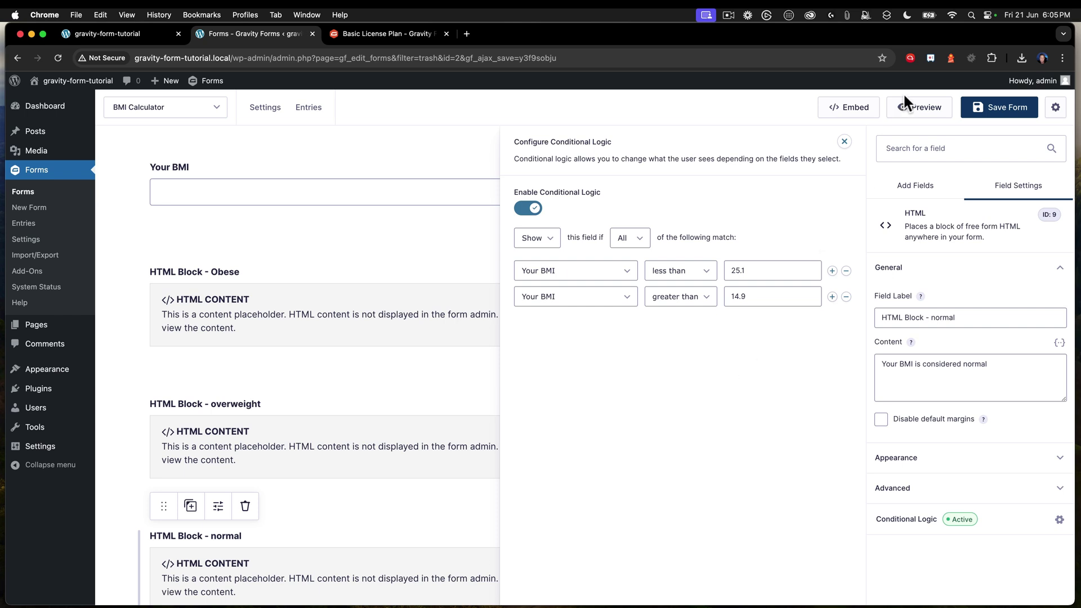
pyautogui.click(993, 111)
pyautogui.click(308, 440)
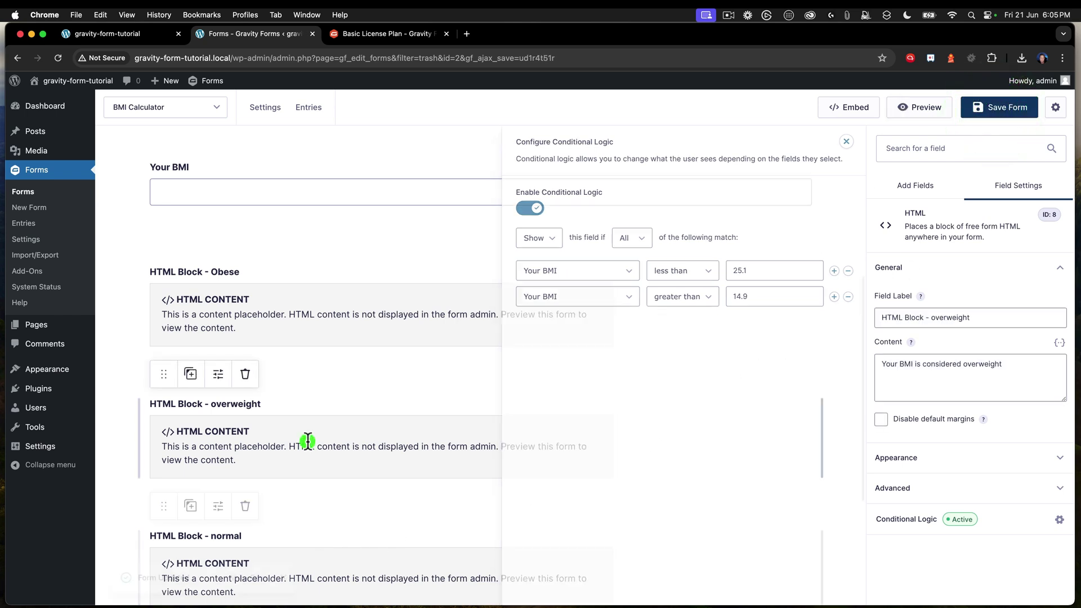
pyautogui.click(898, 519)
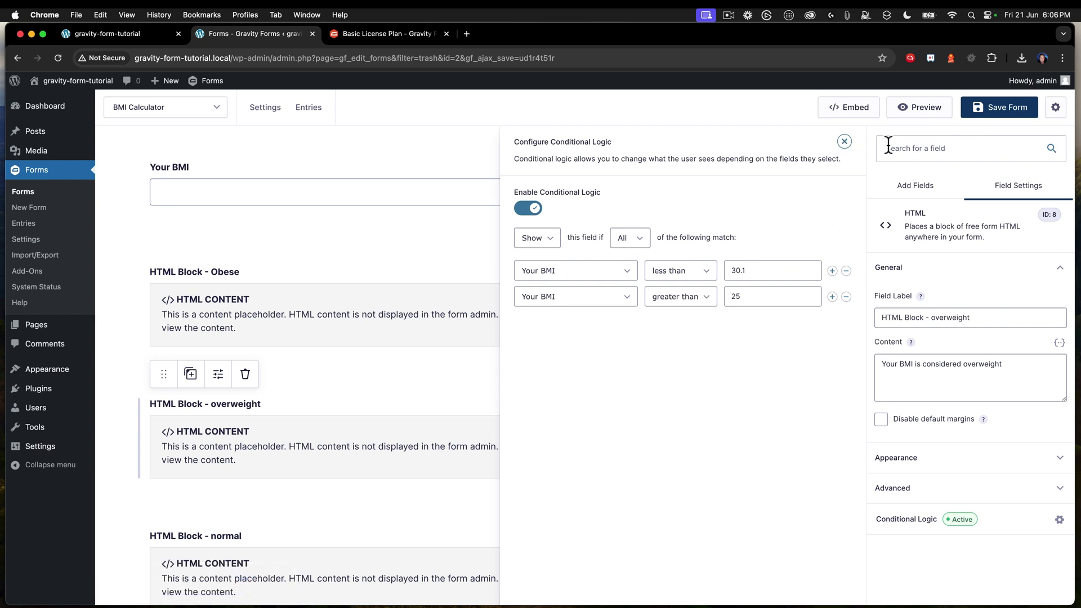
pyautogui.click(845, 142)
pyautogui.click(447, 547)
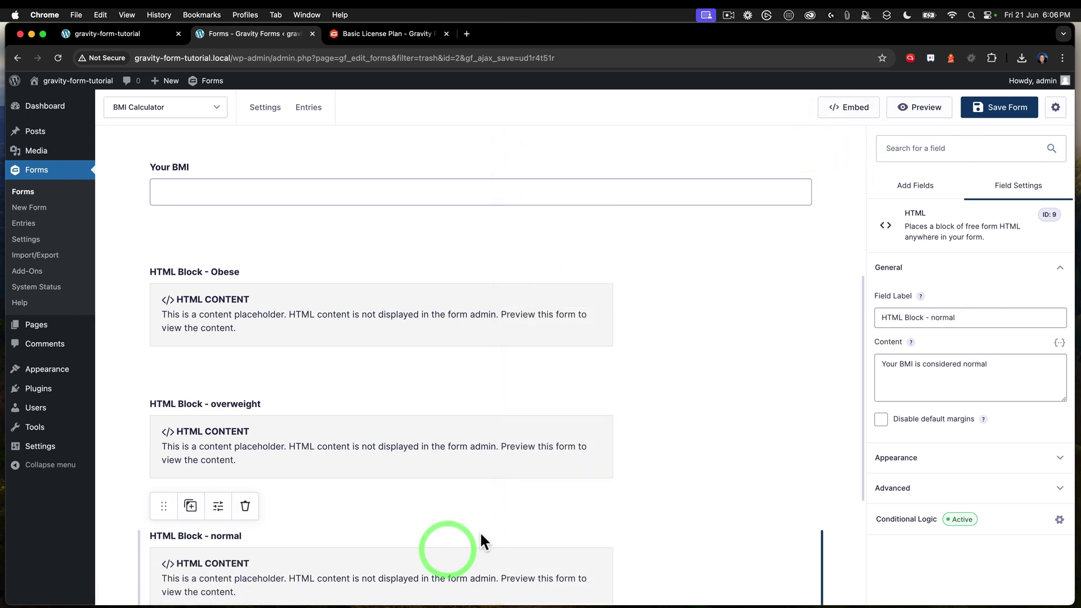
pyautogui.click(899, 523)
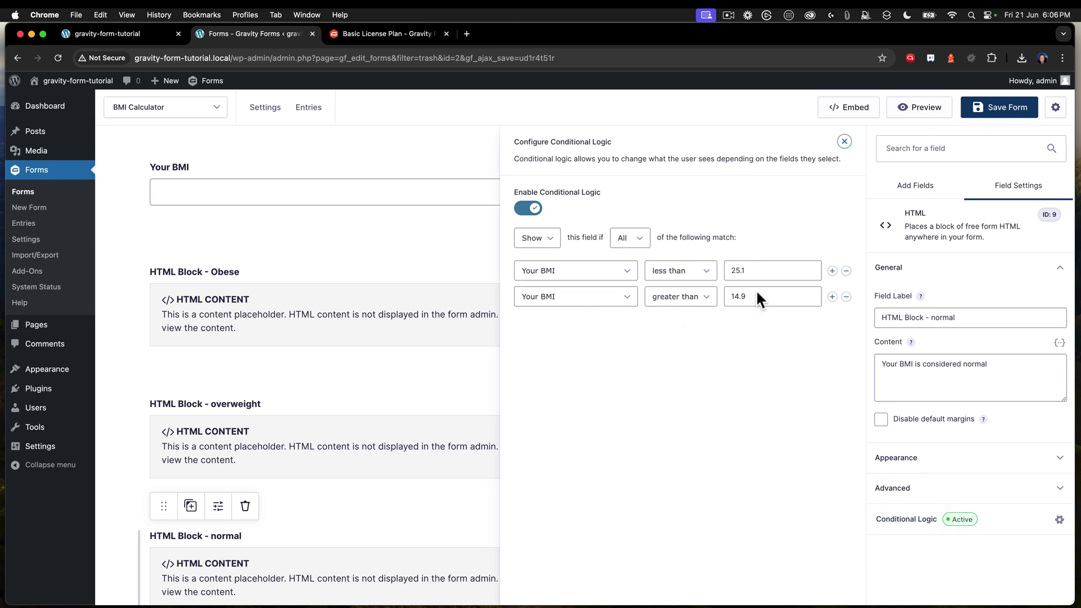
# Duplicate the normal block and change its label and message to 'underweight'
pyautogui.click(844, 145)
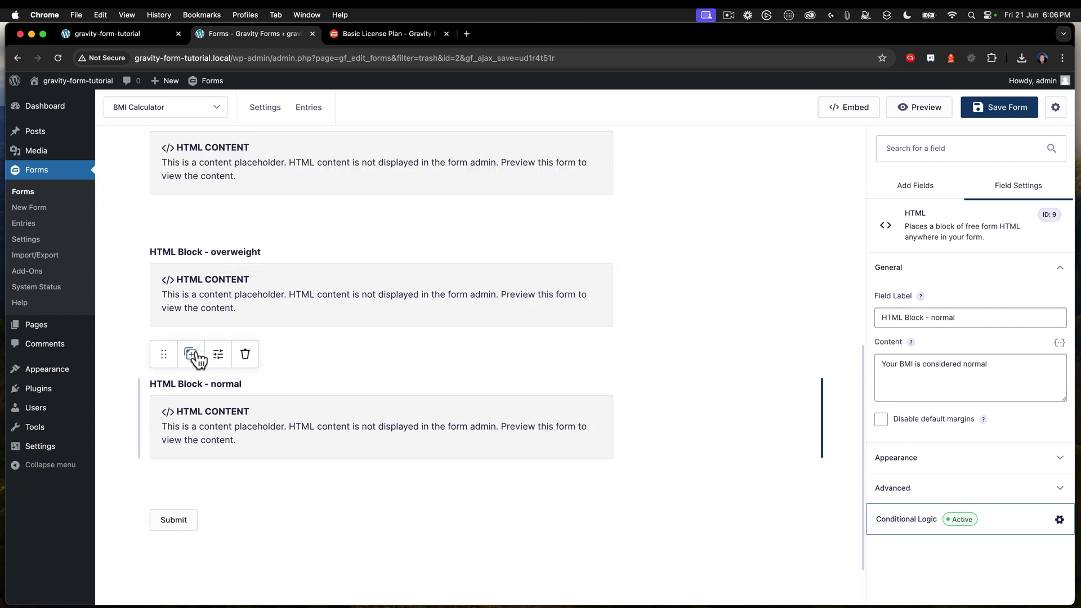
pyautogui.click(192, 354)
pyautogui.click(222, 539)
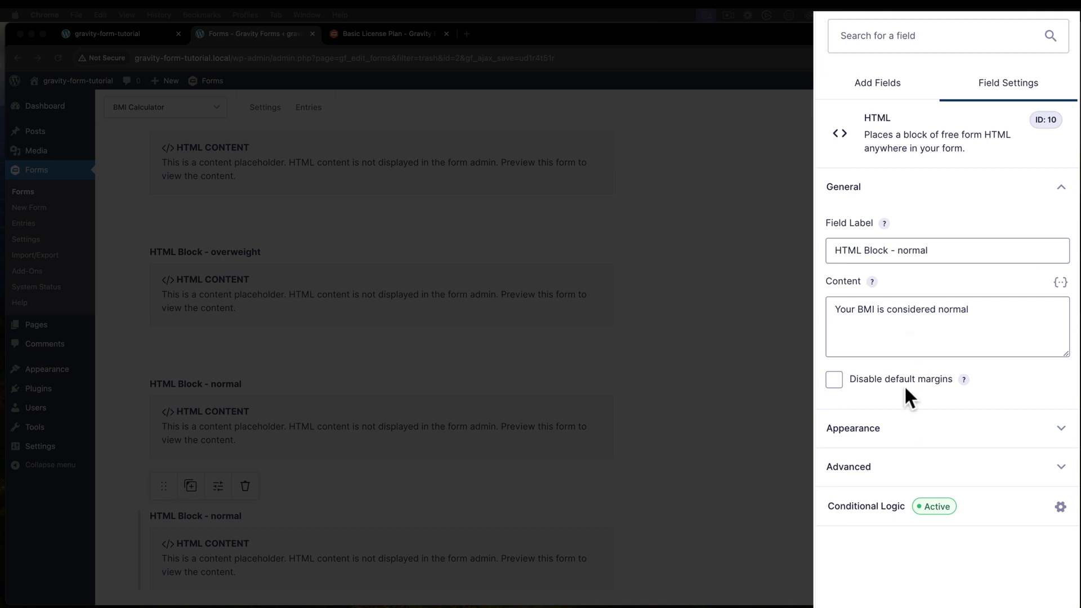
pyautogui.click(912, 308)
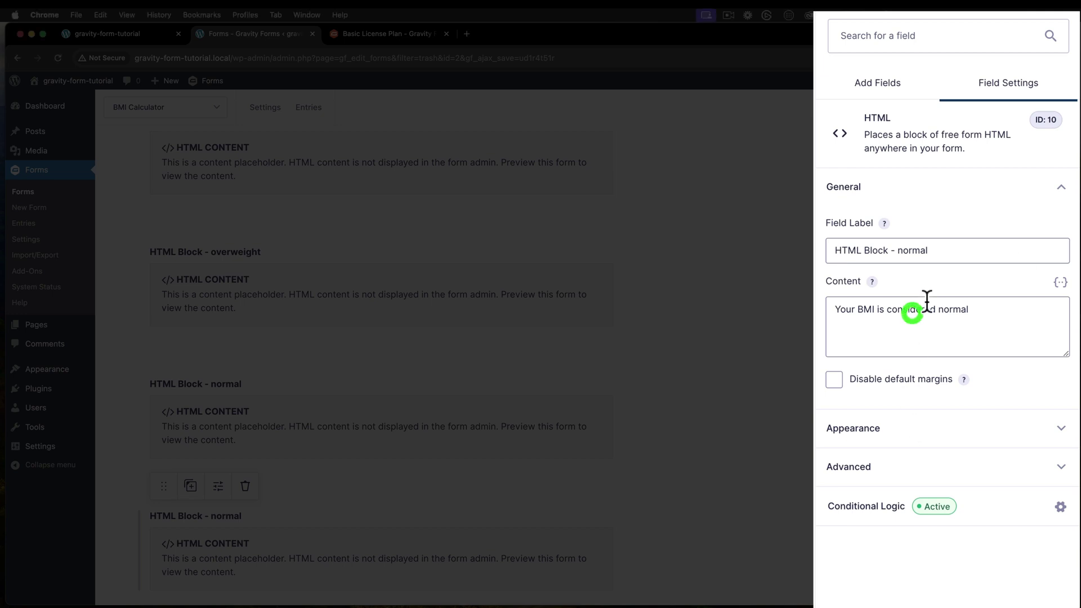
pyautogui.moveTo(897, 250); pyautogui.dragTo(932, 249)
pyautogui.write('underweight')
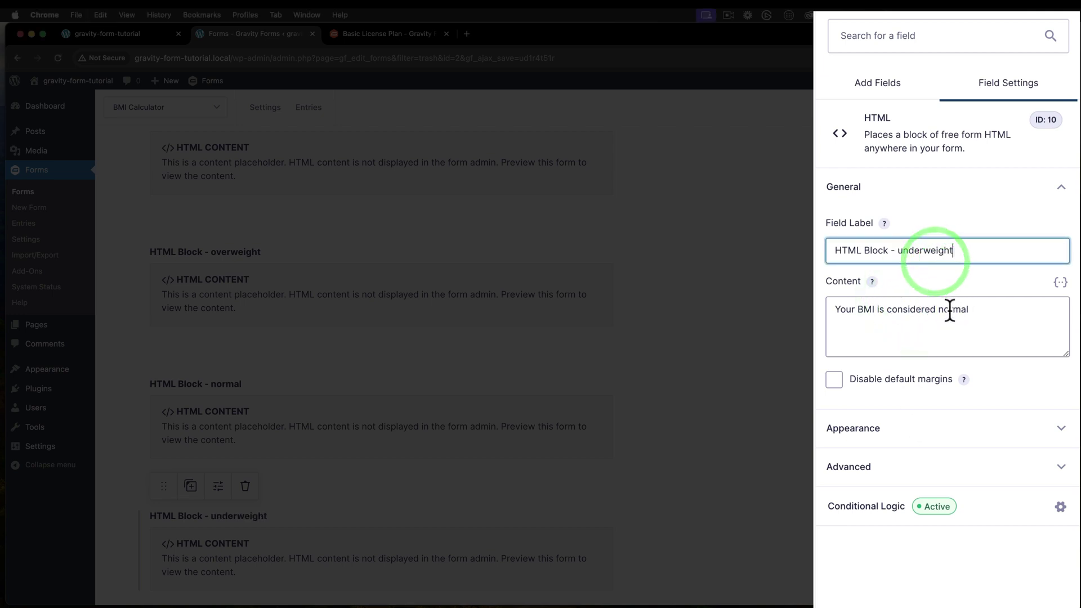
pyautogui.moveTo(939, 309); pyautogui.dragTo(978, 309)
pyautogui.write('underweight')
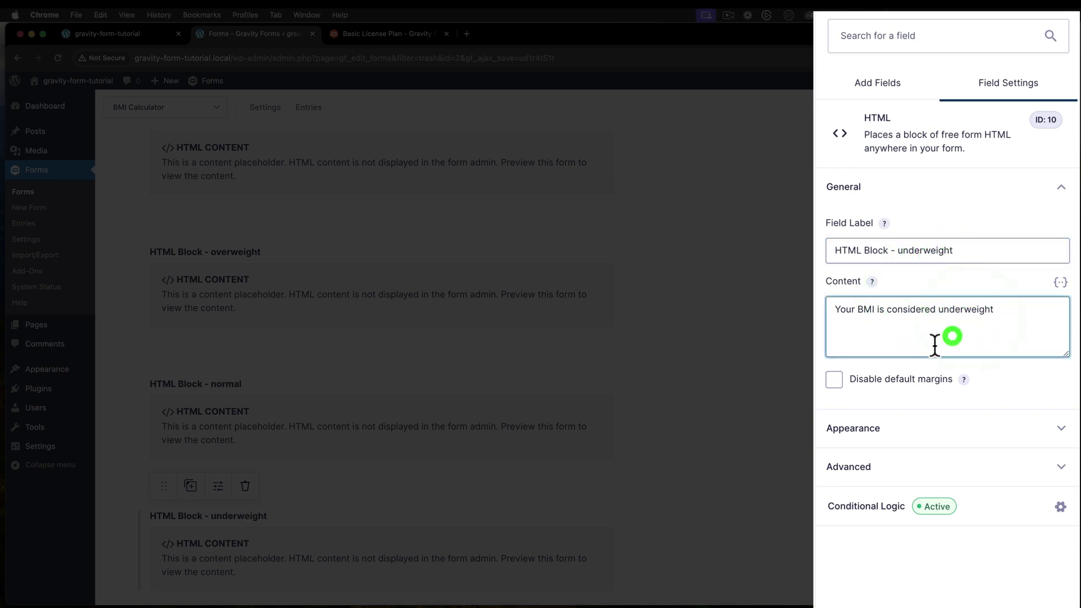
# Show the underweight block only when Your BMI is less than 15, dropping the second rule, and save
pyautogui.click(901, 507)
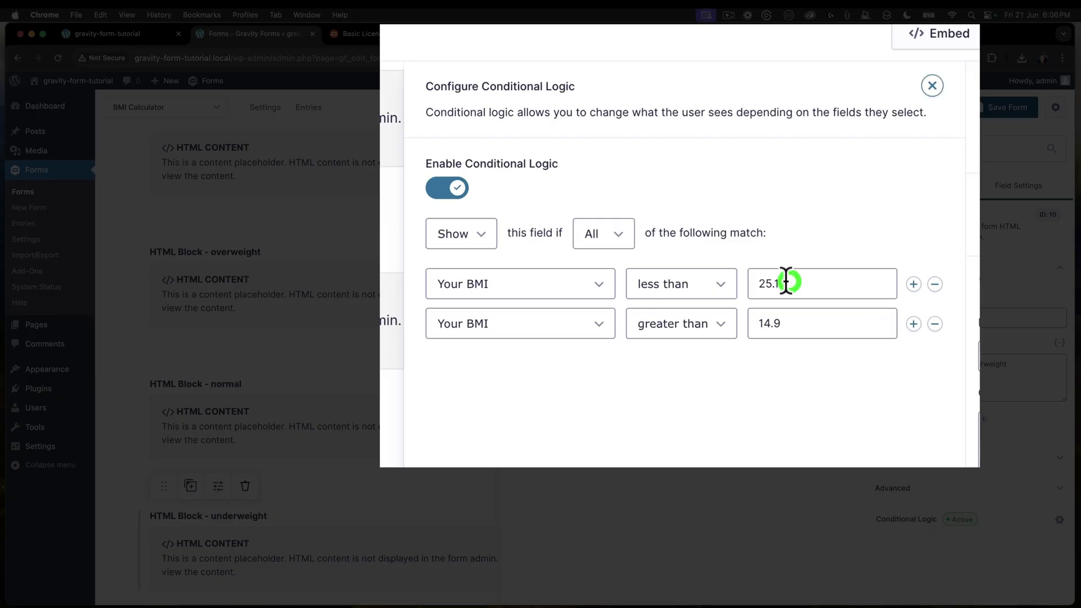
pyautogui.moveTo(787, 282); pyautogui.dragTo(739, 278)
pyautogui.write('15')
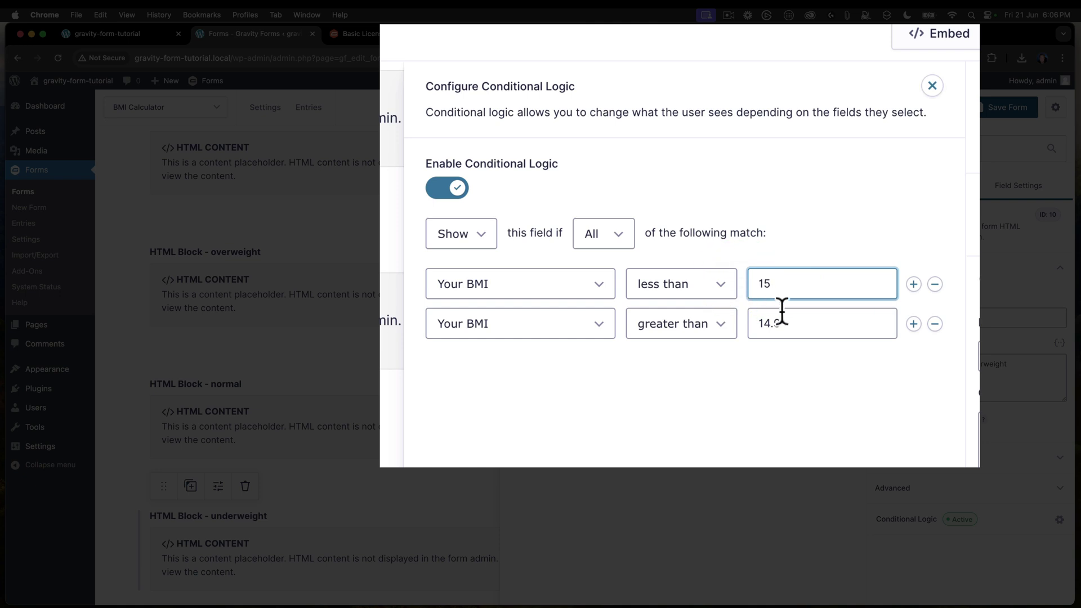
pyautogui.click(935, 337)
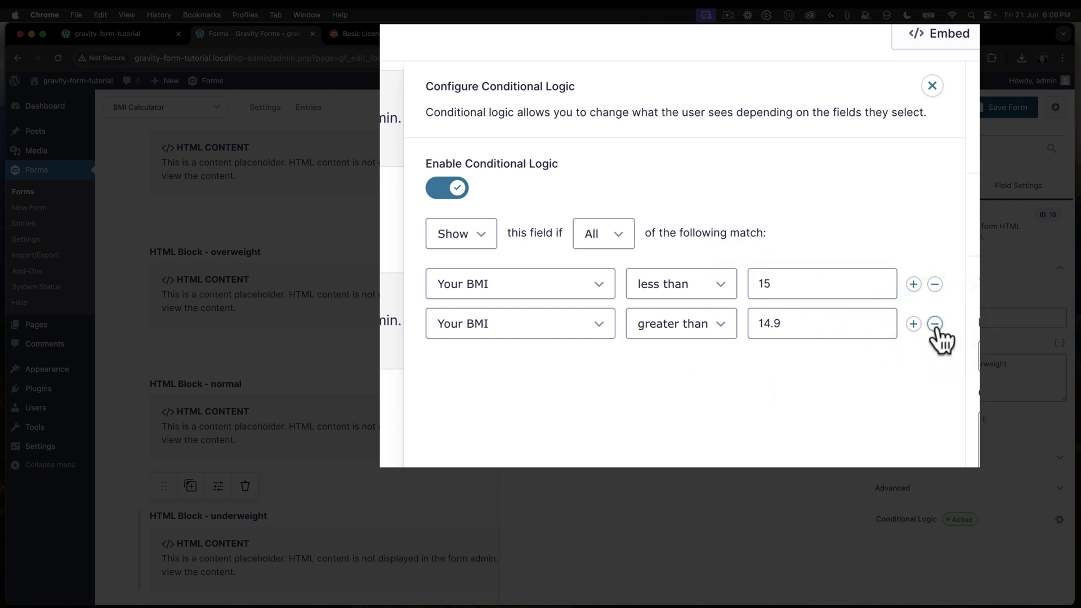
pyautogui.click(935, 324)
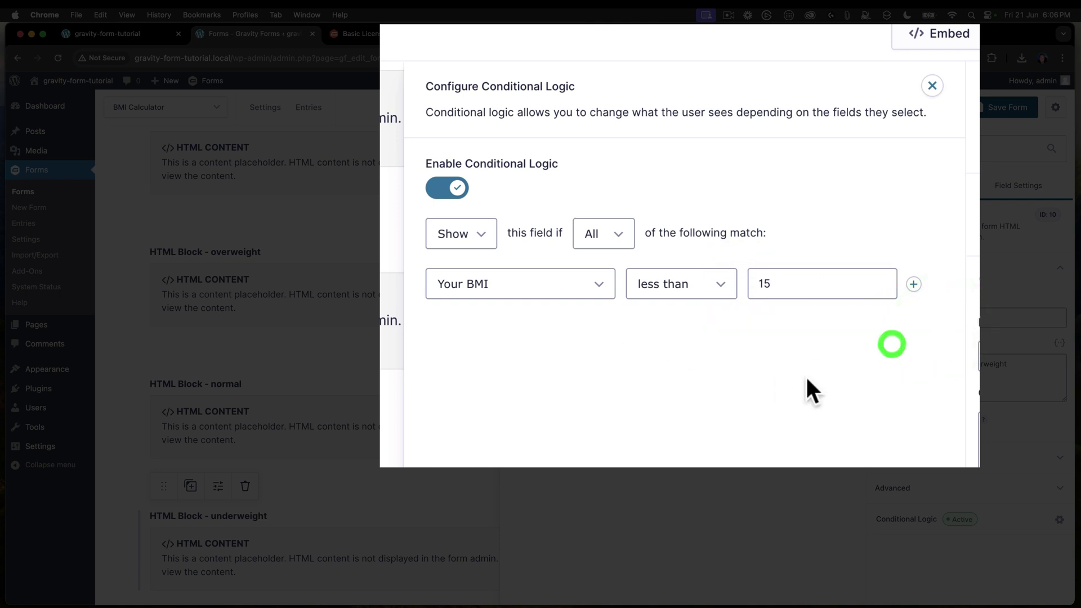
pyautogui.click(1002, 108)
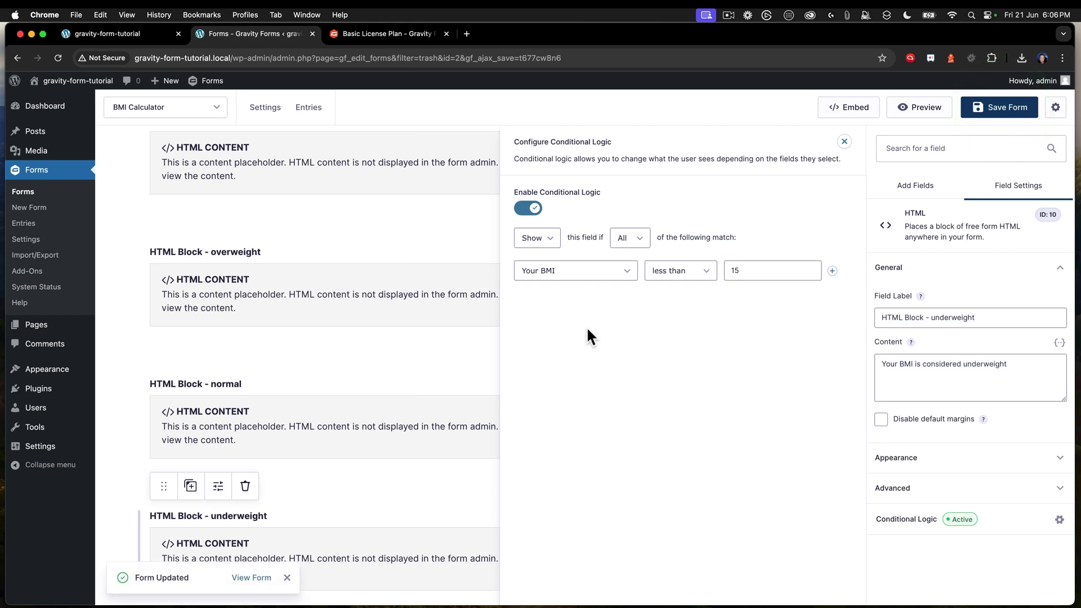
pyautogui.scroll(5, 319, 246)
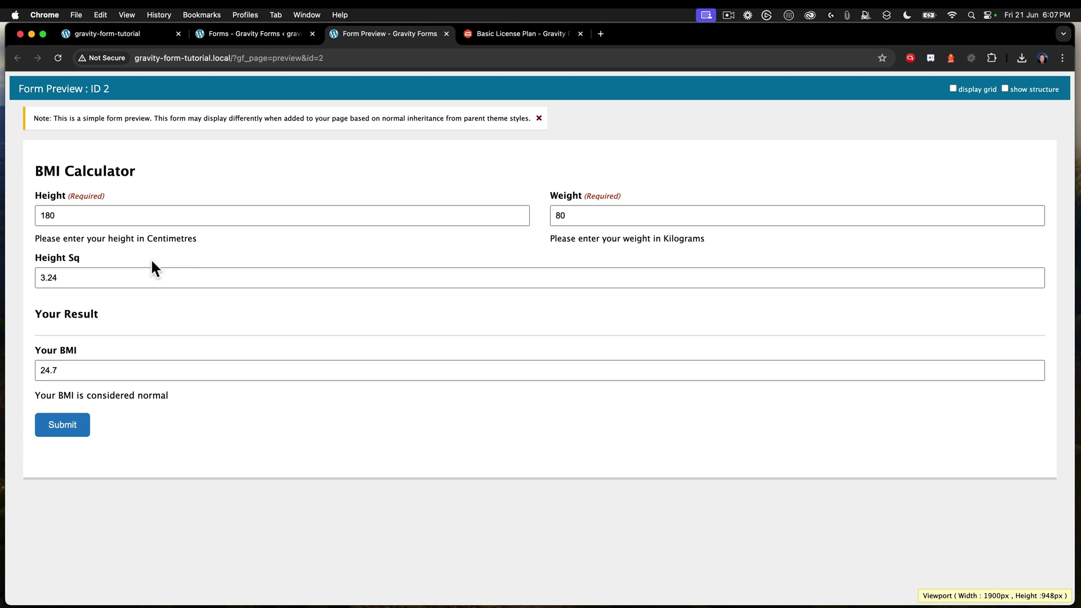
# In the preview, change the height from 180 to 200, then to 195
pyautogui.click(79, 215)
pyautogui.moveTo(78, 215); pyautogui.dragTo(26, 212)
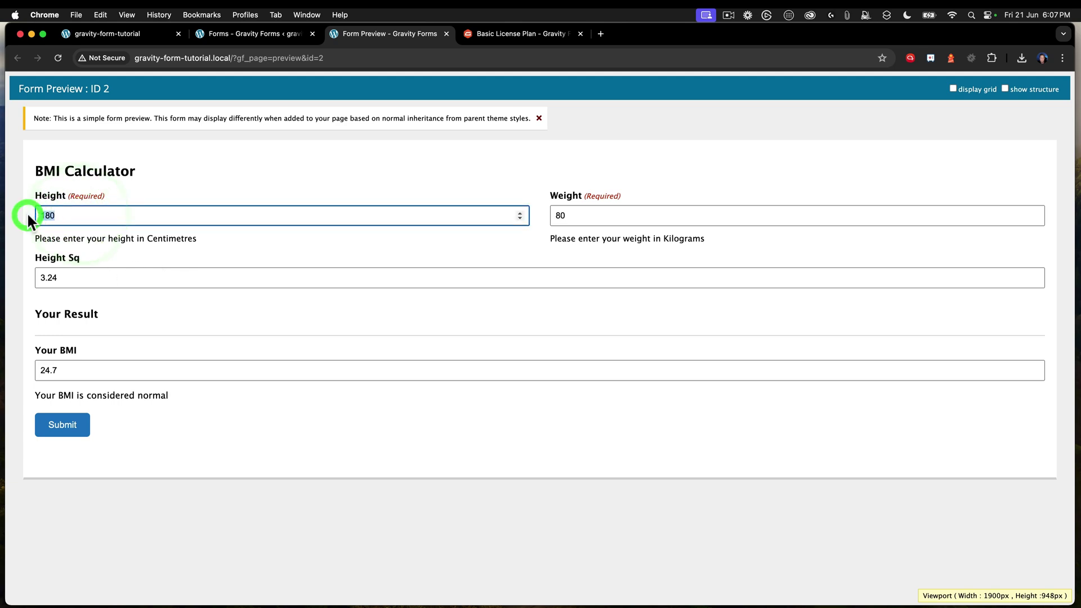
pyautogui.write('200')
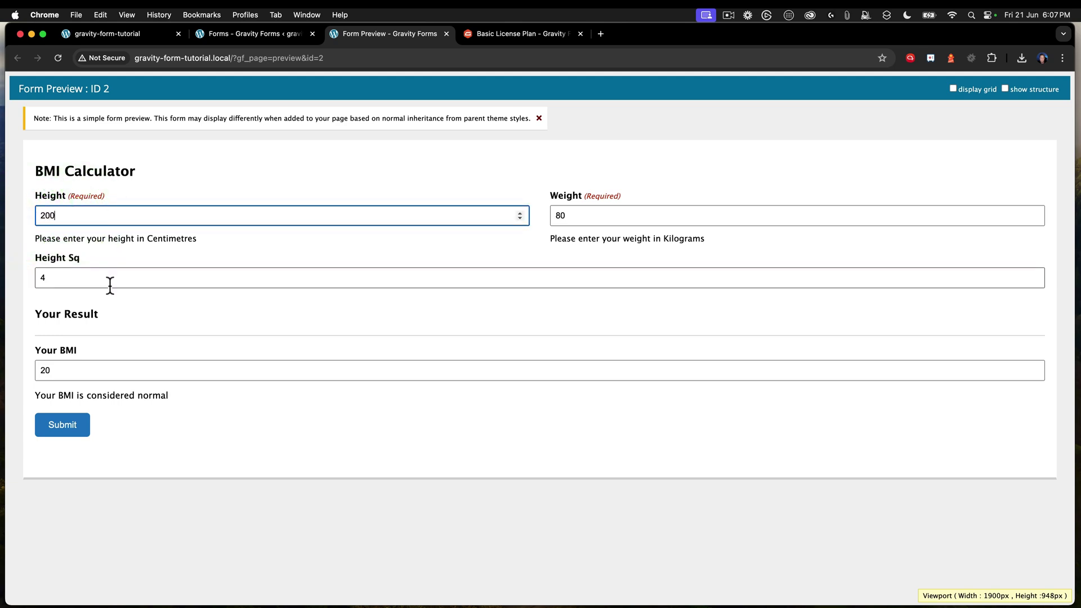
pyautogui.click(100, 279)
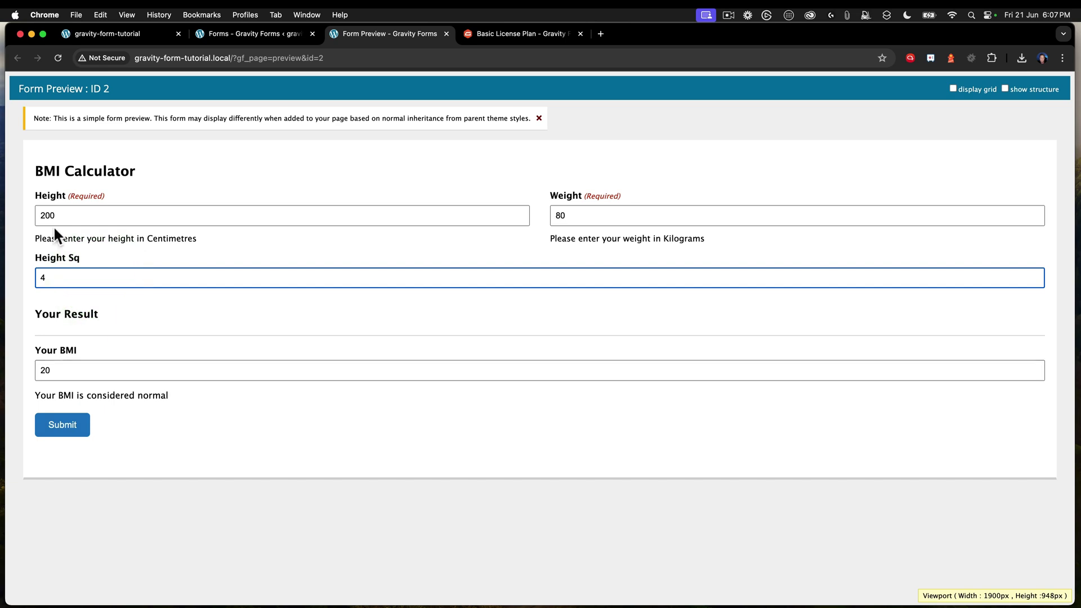
pyautogui.moveTo(58, 214); pyautogui.dragTo(19, 216)
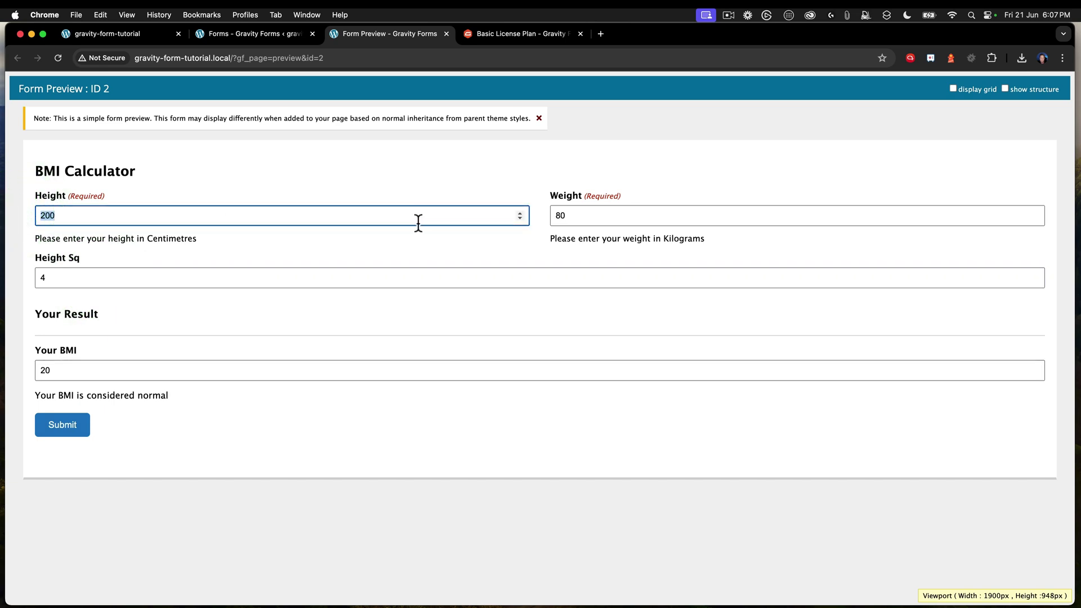
pyautogui.write('195')
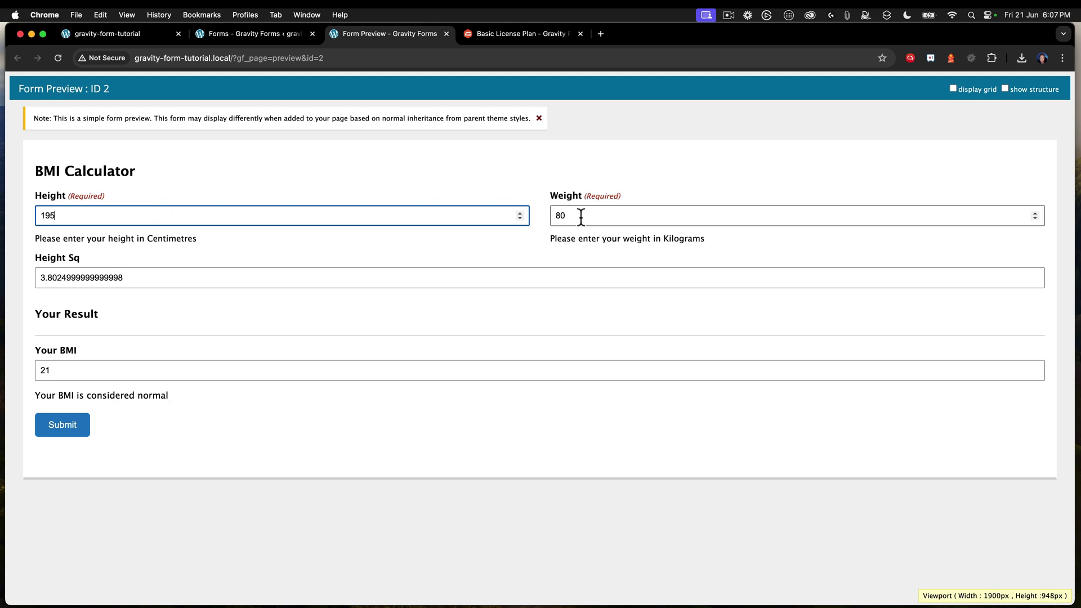
# Enter weights 100 and then 150 with height 195 to check the BMI message
pyautogui.press('Tab')
pyautogui.write('100')
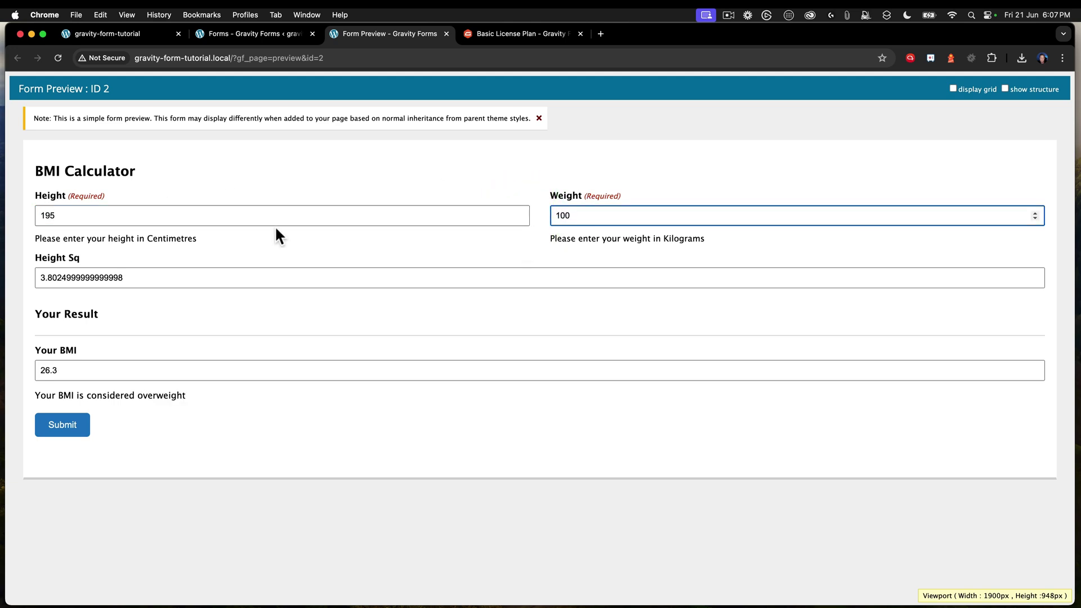
pyautogui.click(261, 217)
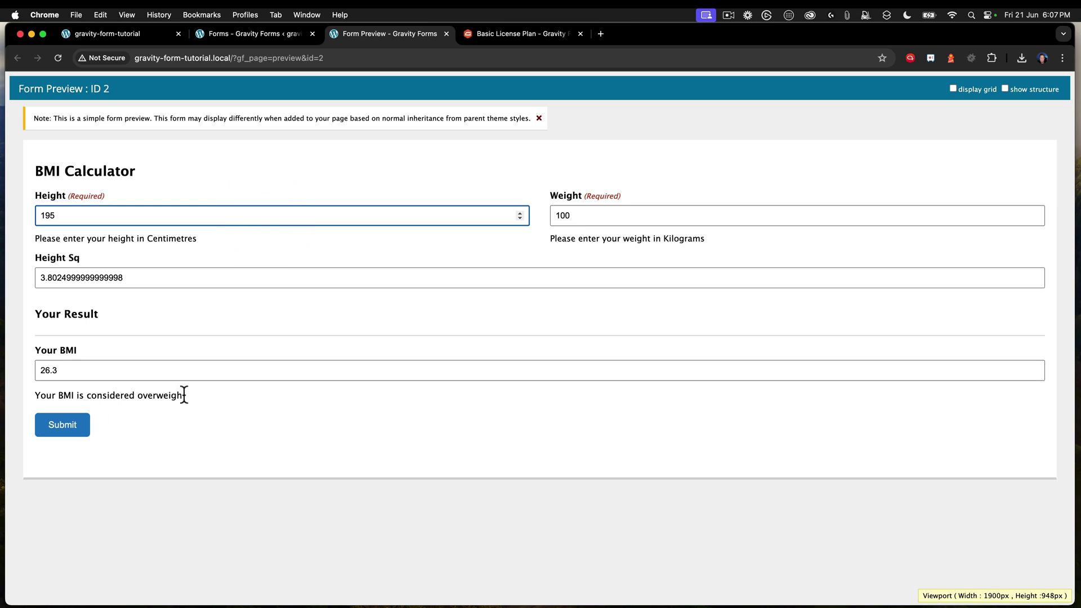
pyautogui.press('Tab')
pyautogui.write('15')
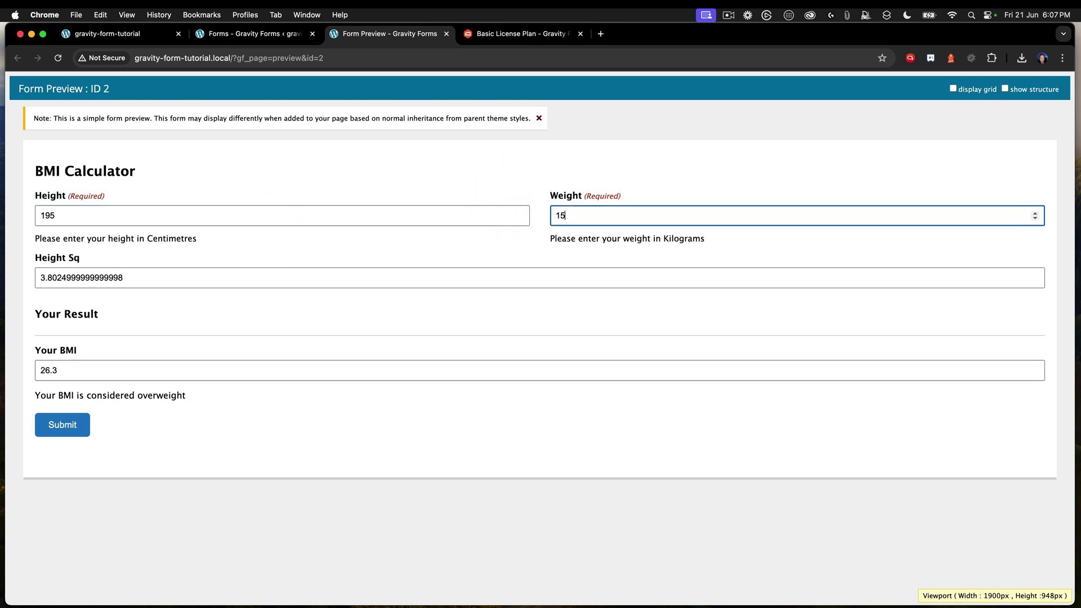
pyautogui.write('0')
pyautogui.click(235, 278)
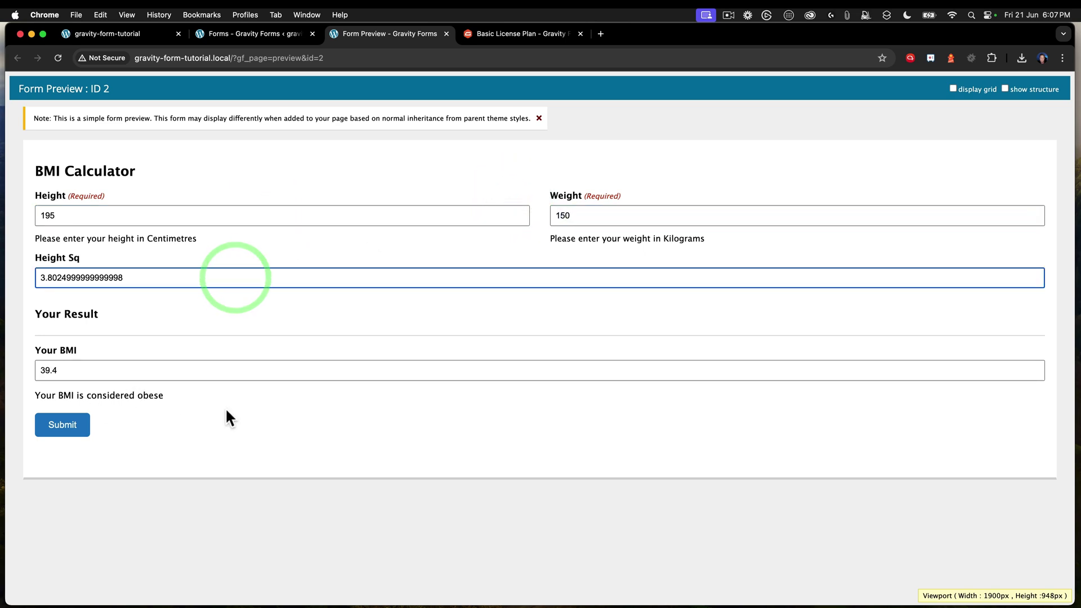
# Change the weight to 75, then 55, giving BMI 14.5, considered underweight
pyautogui.hotkey('shift', 'Tab')
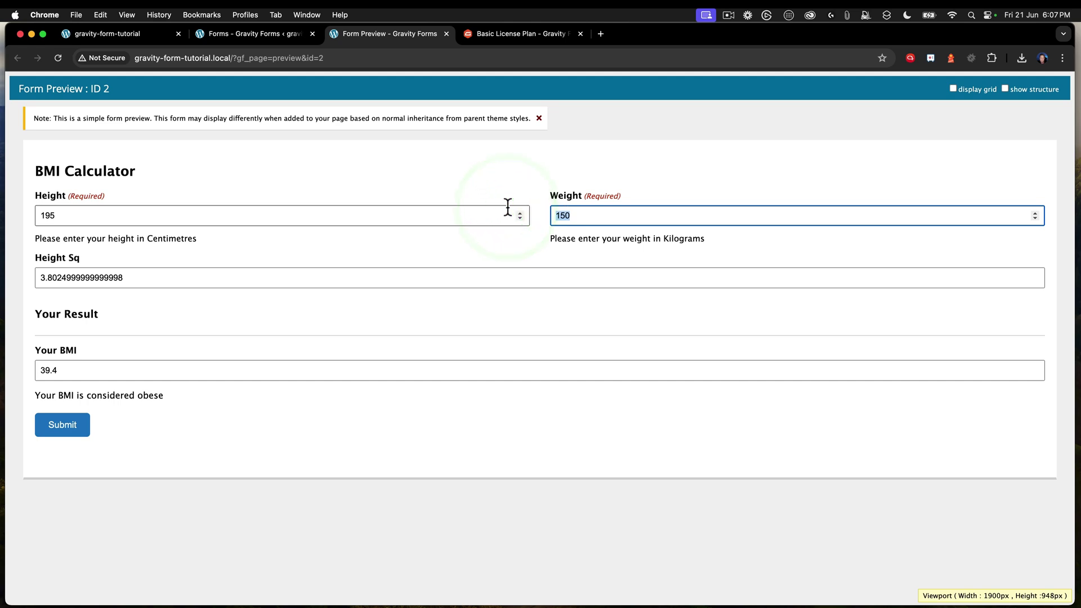
pyautogui.write('75')
pyautogui.click(286, 356)
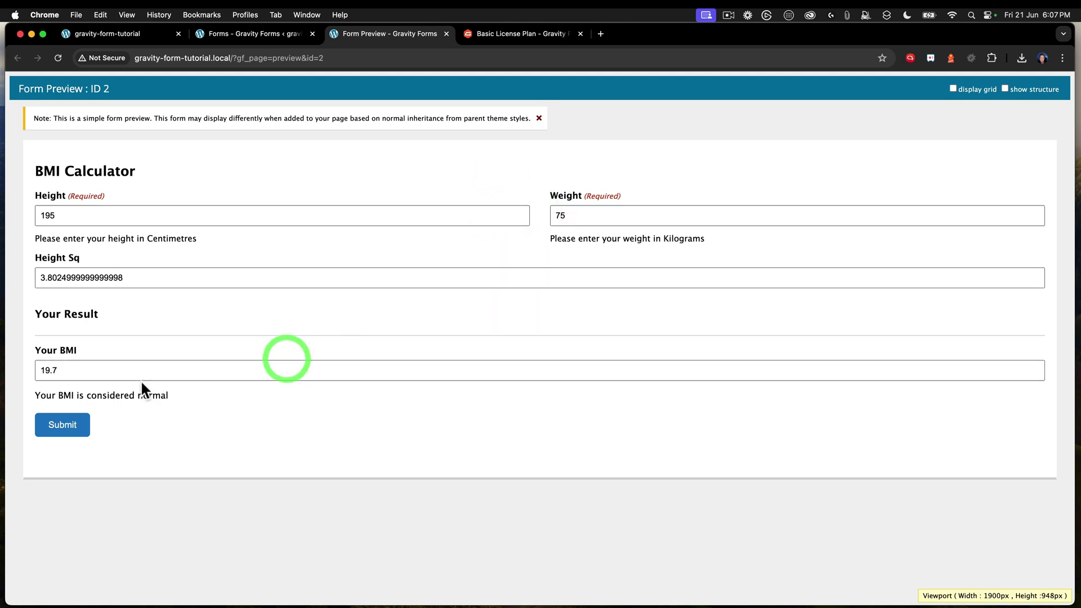
pyautogui.moveTo(589, 211); pyautogui.dragTo(545, 212)
pyautogui.write('55')
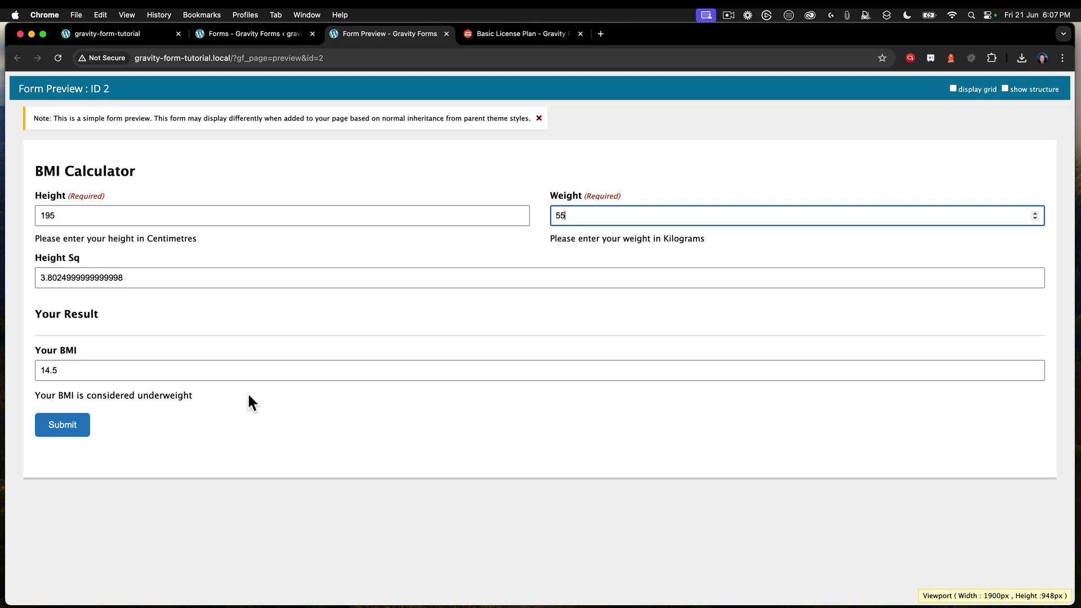
pyautogui.click(241, 372)
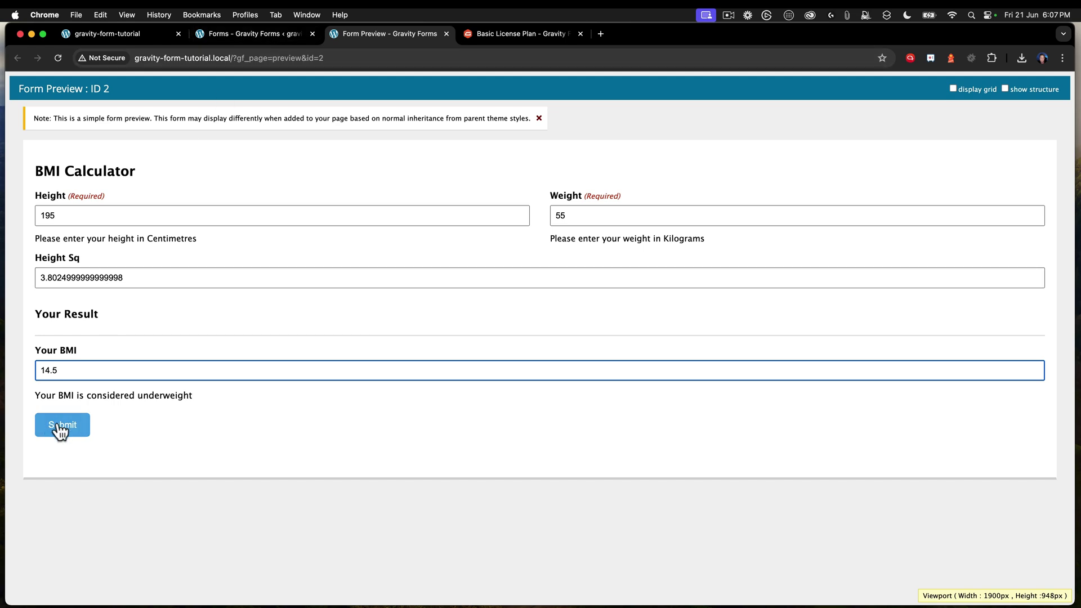
# Select the Height Sq field in the editor and review its general and appearance settings
pyautogui.click(249, 34)
pyautogui.scroll(5, 372, 332)
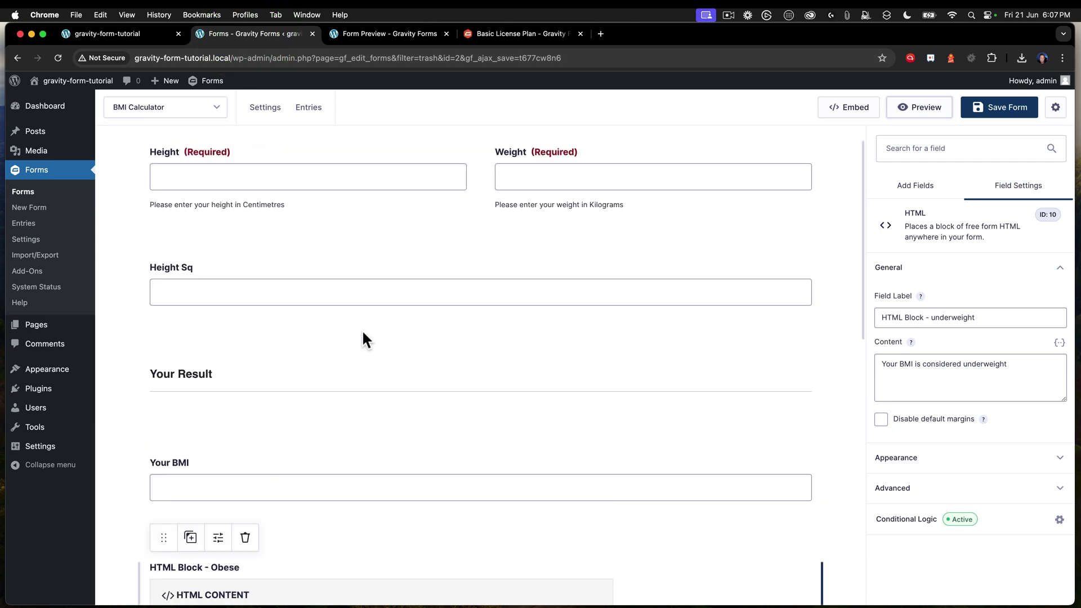
pyautogui.click(219, 282)
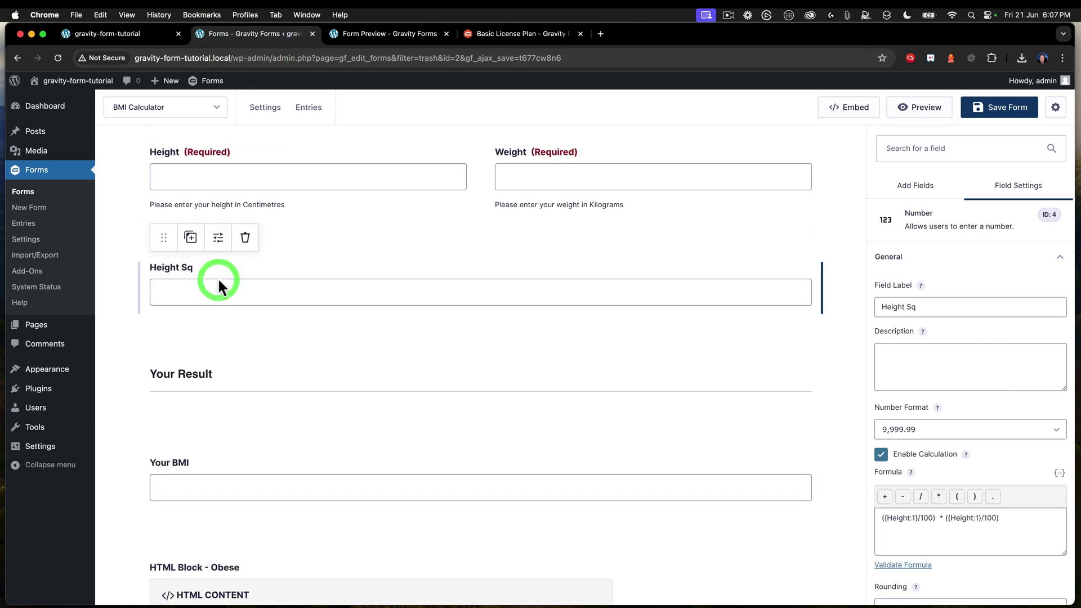
pyautogui.click(926, 264)
pyautogui.click(928, 260)
pyautogui.scroll(-3, 945, 434)
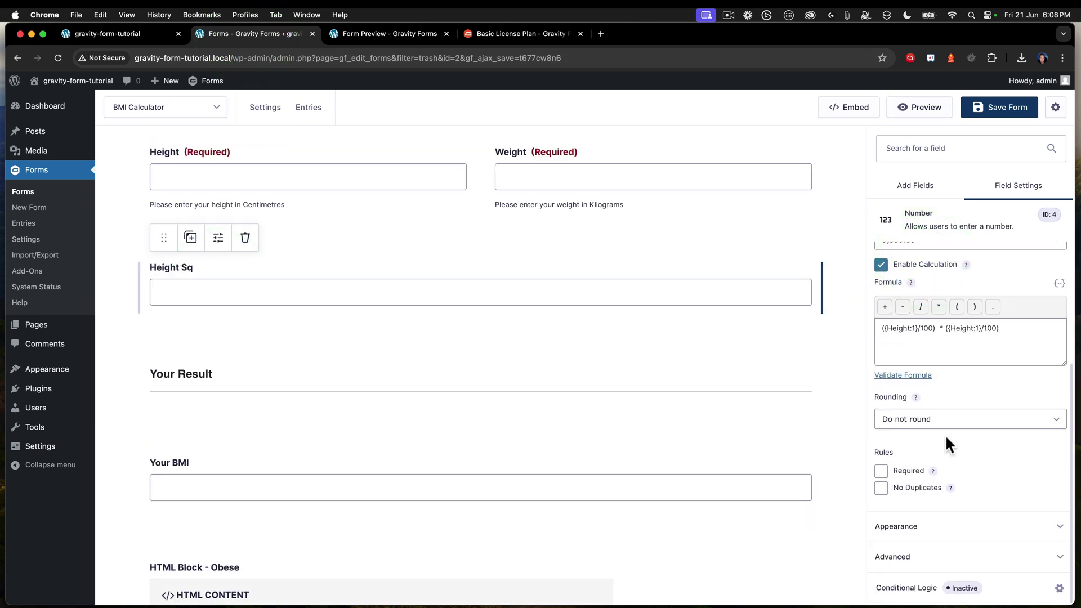
pyautogui.click(906, 526)
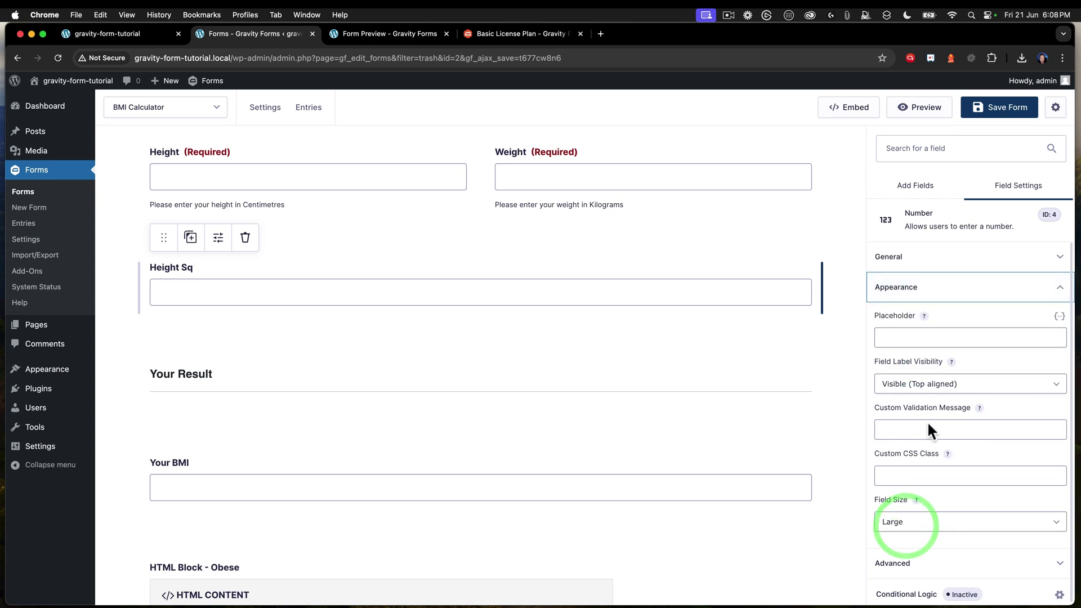
pyautogui.click(963, 377)
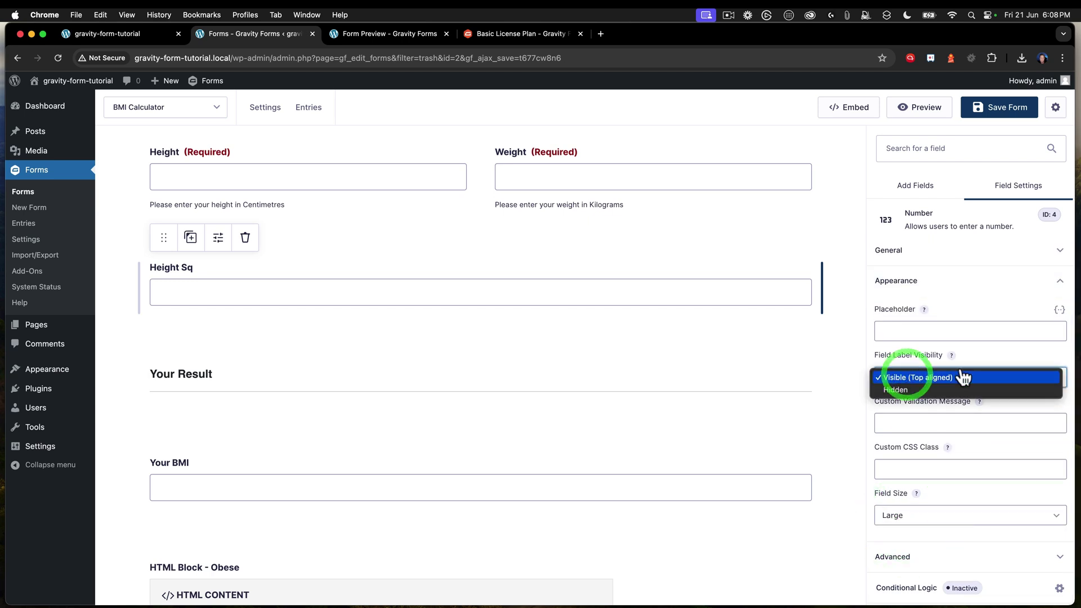
pyautogui.click(1013, 345)
pyautogui.click(891, 287)
pyautogui.click(889, 257)
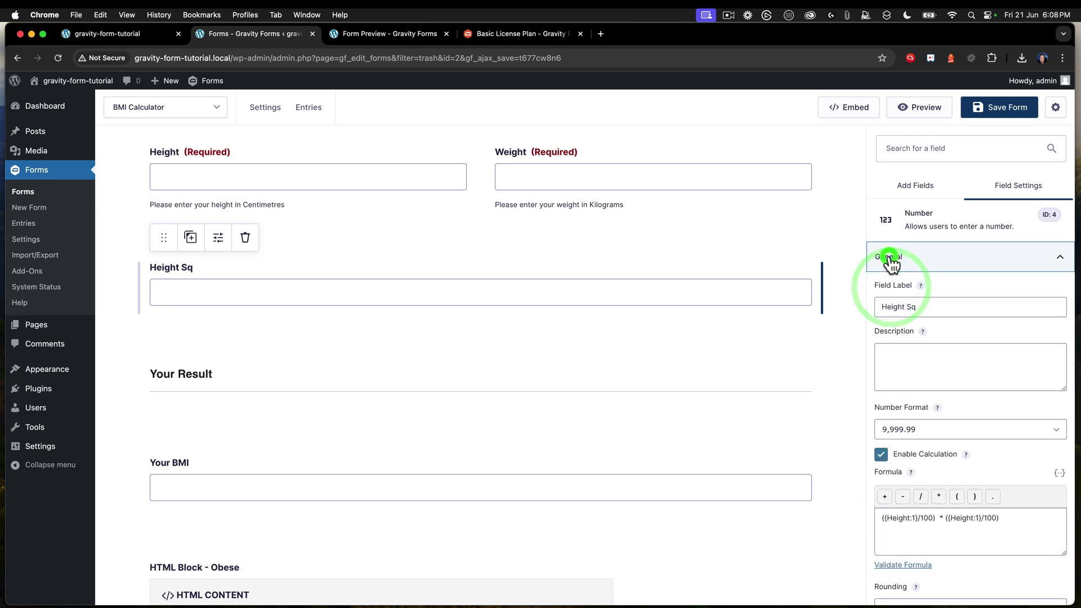
# Set the Height Sq field's visibility to Hidden under Advanced settings
pyautogui.scroll(-5, 945, 366)
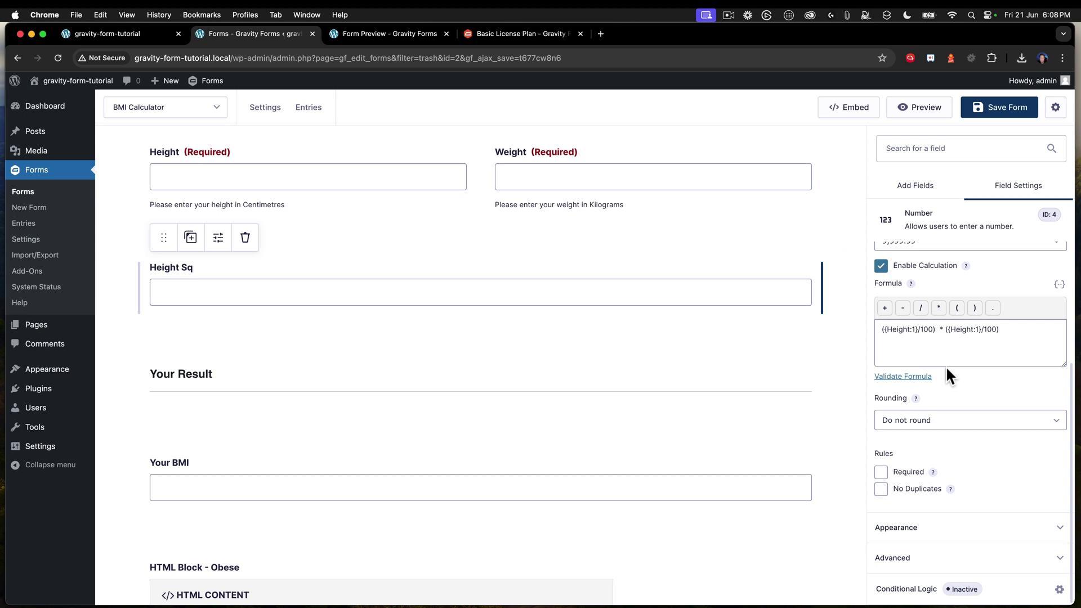
pyautogui.click(901, 557)
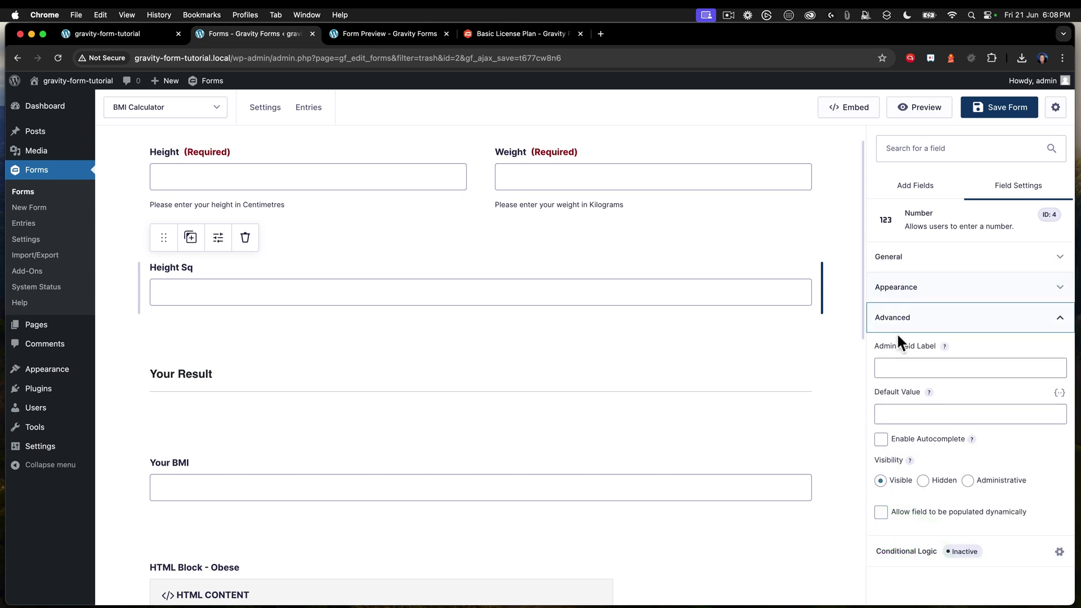
pyautogui.click(924, 480)
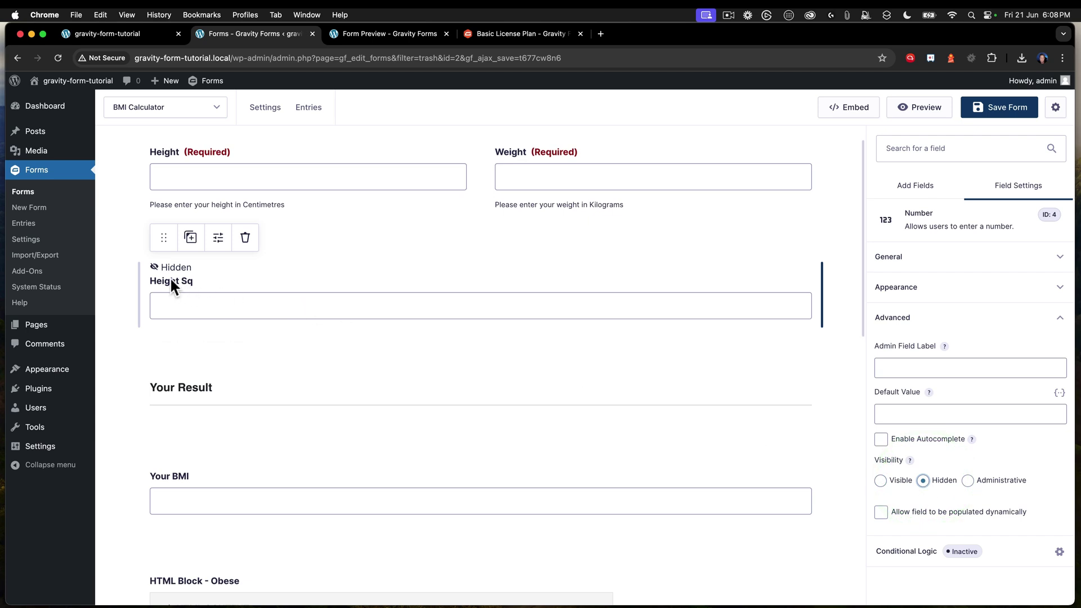
pyautogui.click(395, 33)
# Reload the preview to confirm Height Sq is gone and BMI 24.7 shows normal, then return to the editor
pyautogui.press('super+r')
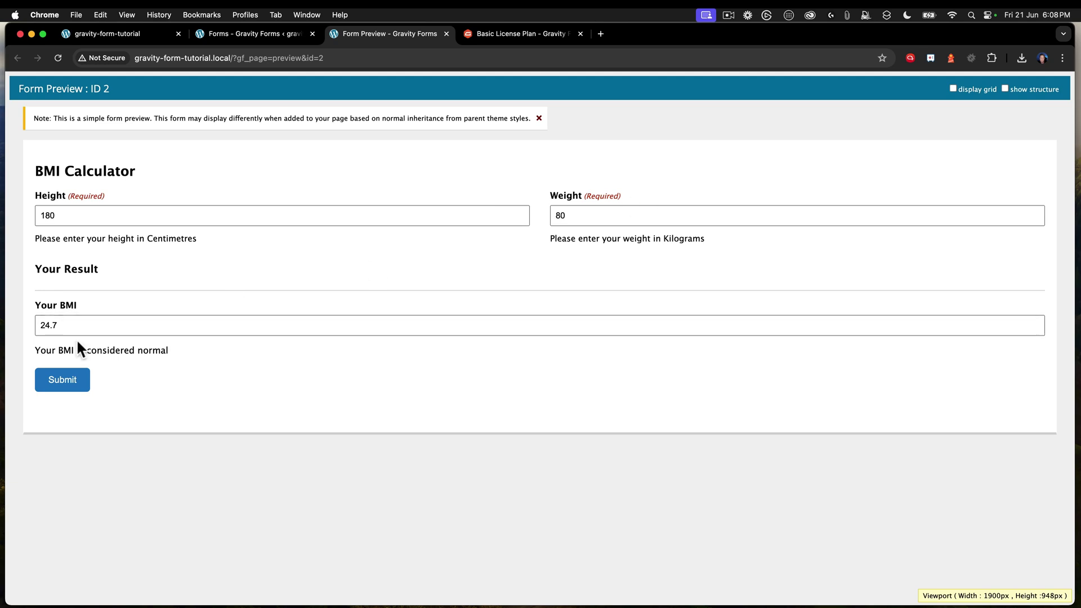
pyautogui.click(254, 33)
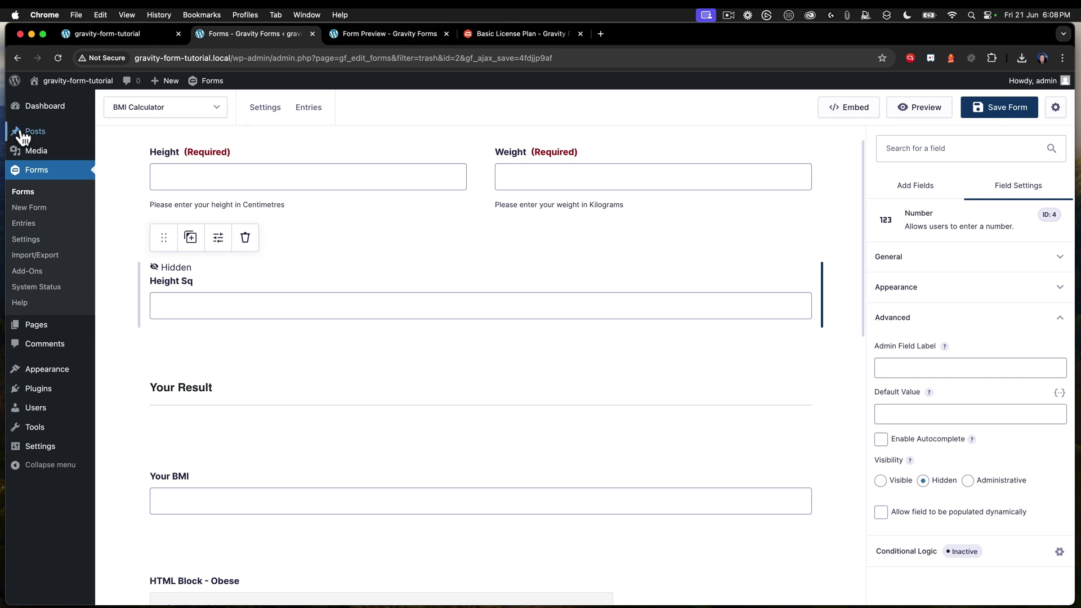
pyautogui.moveTo(115, 341)
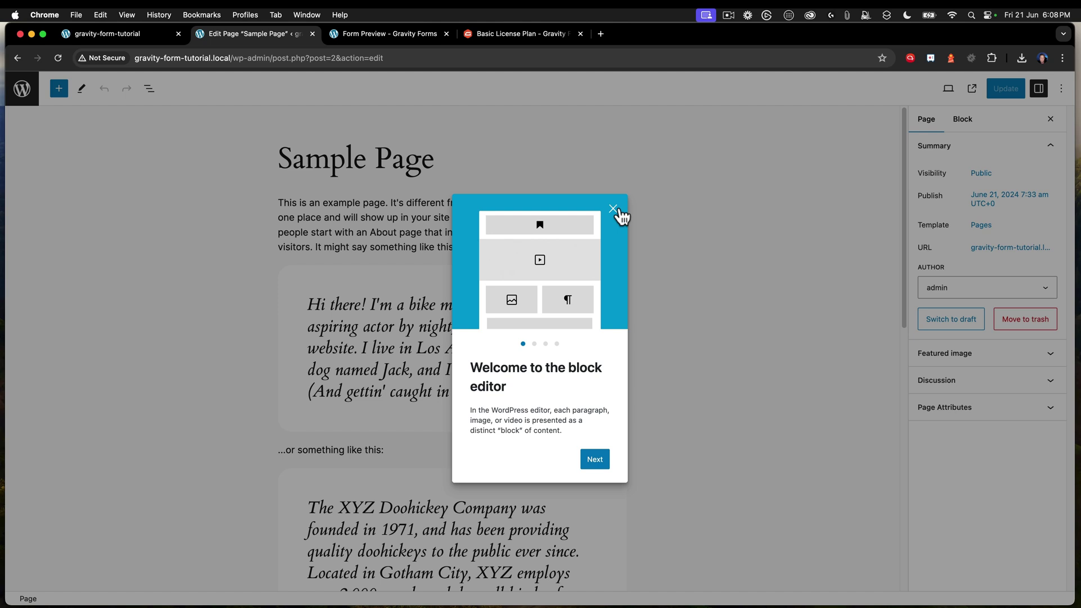
# Insert a Gravity Forms block with the BMI Calculator form below Sample Page's title and update
pyautogui.click(617, 207)
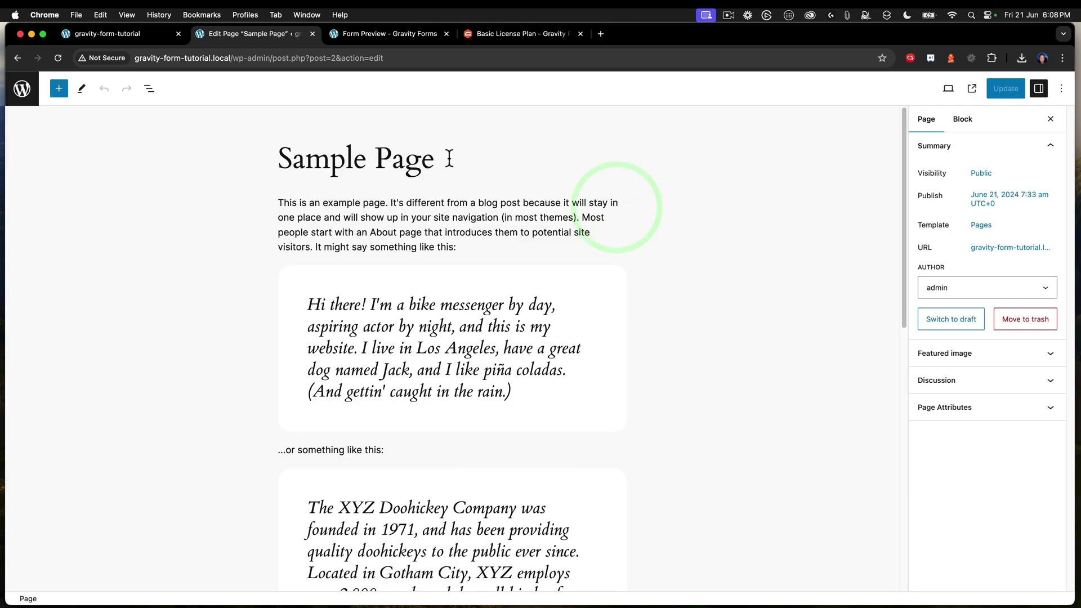
pyautogui.press('Return')
pyautogui.write('/gras')
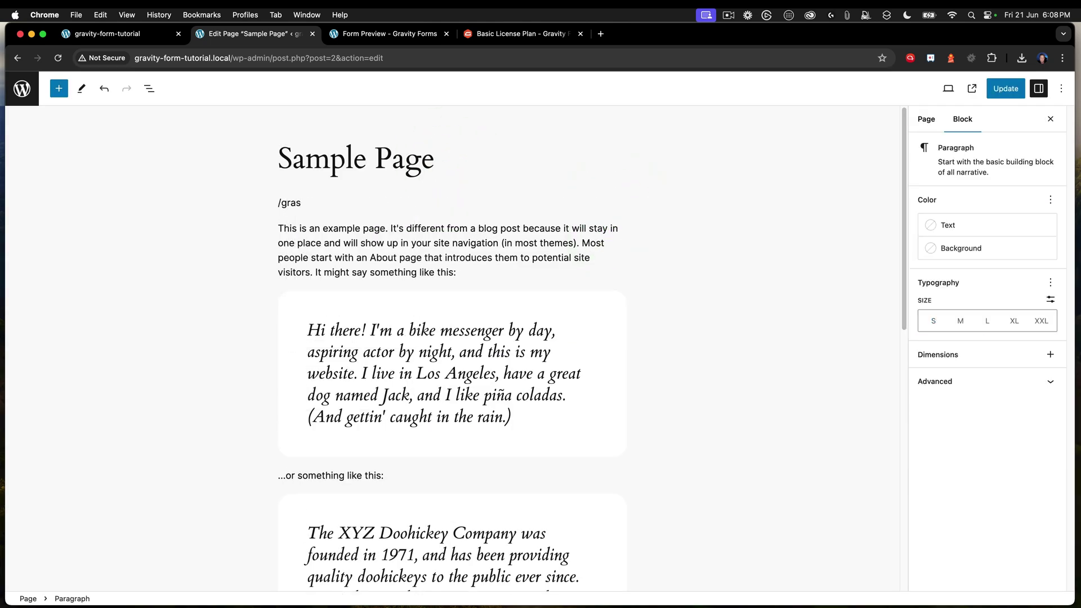
pyautogui.press('BackSpace')
pyautogui.press('Return')
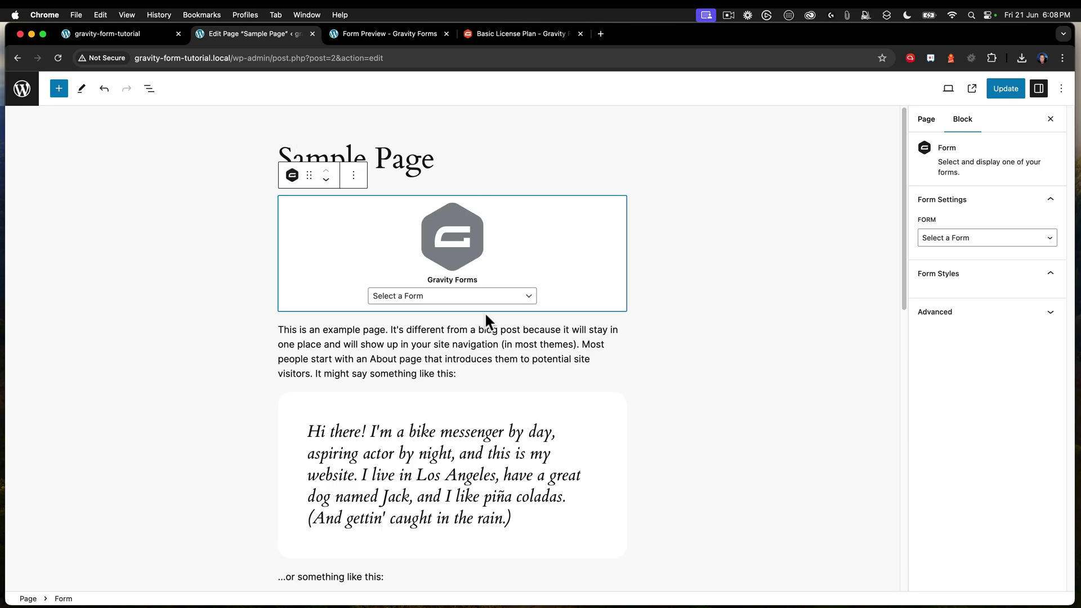
pyautogui.click(468, 296)
pyautogui.click(442, 307)
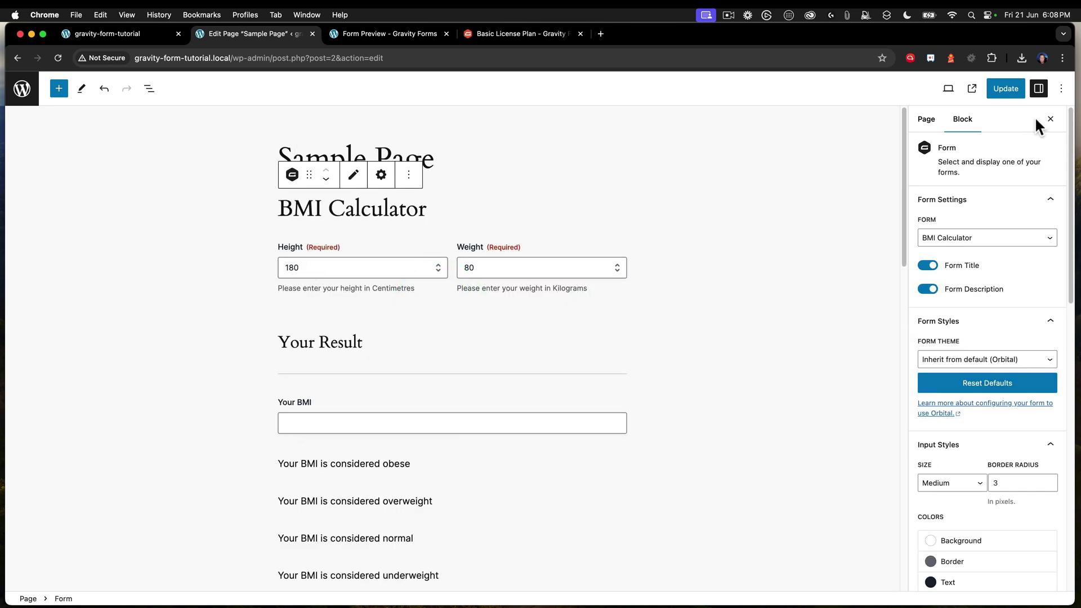
pyautogui.click(1012, 102)
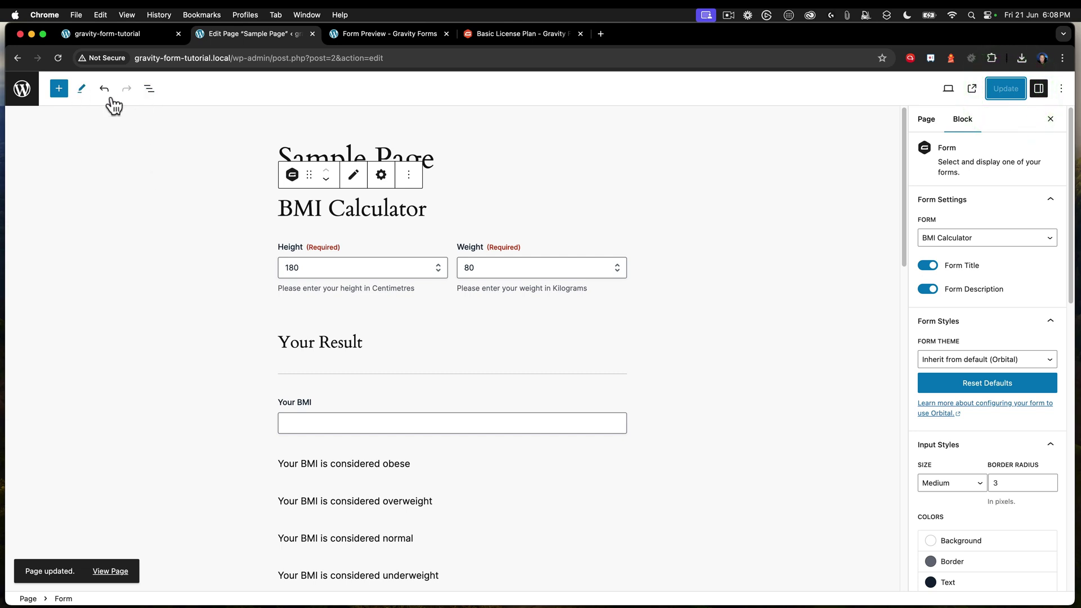
pyautogui.click(1062, 91)
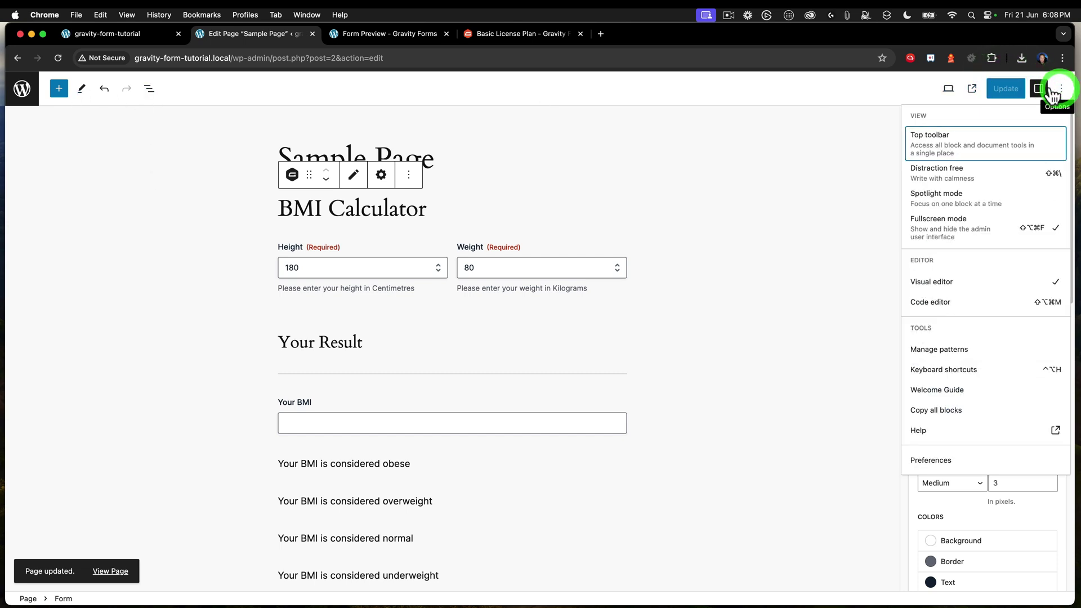
# On the live Sample Page, step the height up and down from 180 with the spinner to watch BMI change
pyautogui.click(955, 226)
pyautogui.click(206, 82)
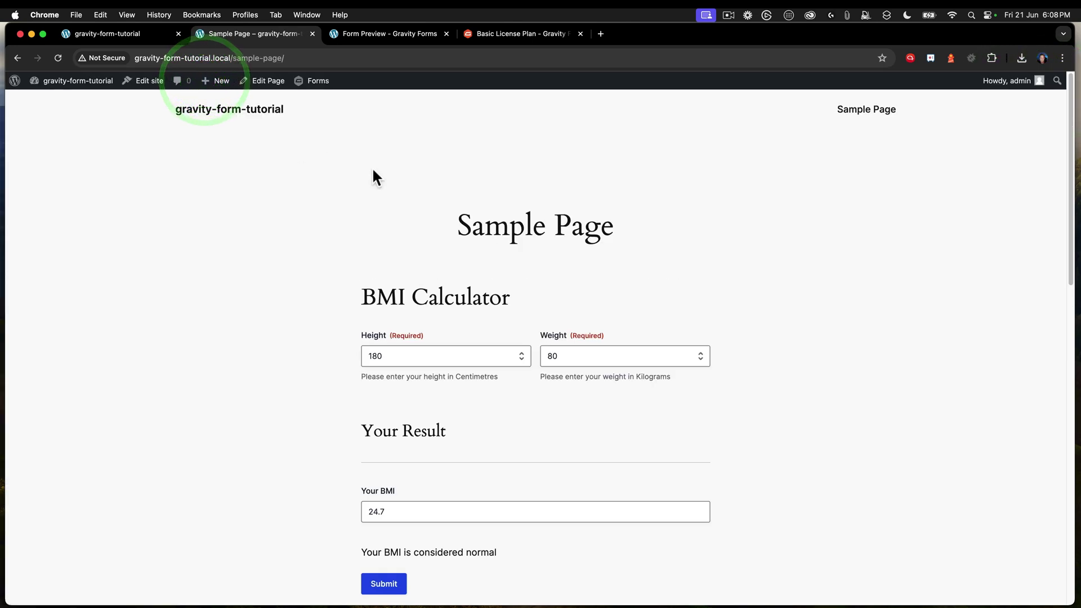
pyautogui.click(415, 253)
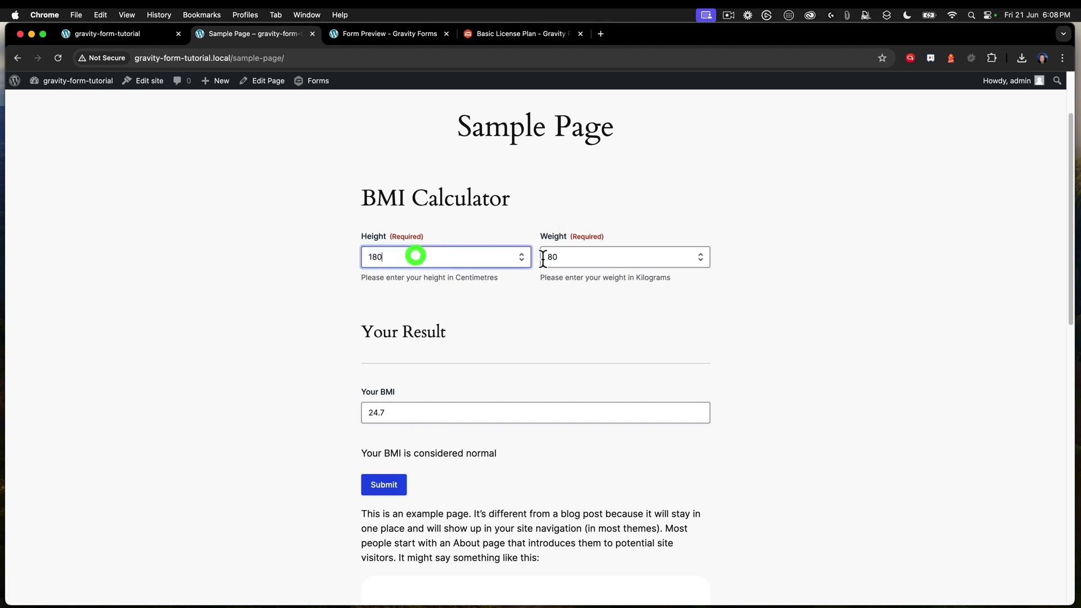
pyautogui.click(521, 253)
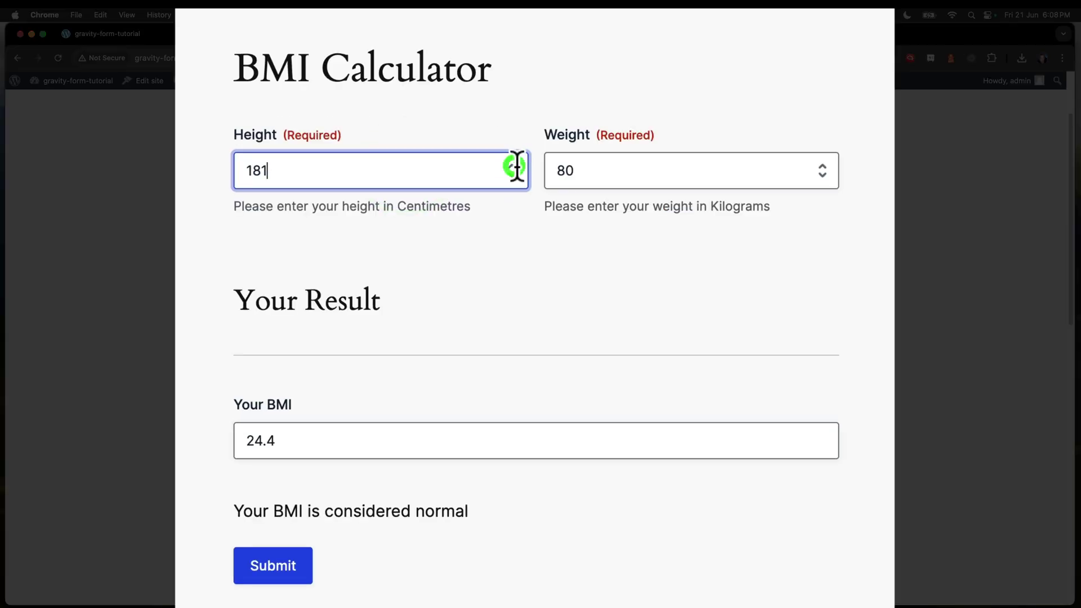
pyautogui.click(514, 175)
pyautogui.click(514, 165)
pyautogui.click(514, 174)
pyautogui.click(514, 166)
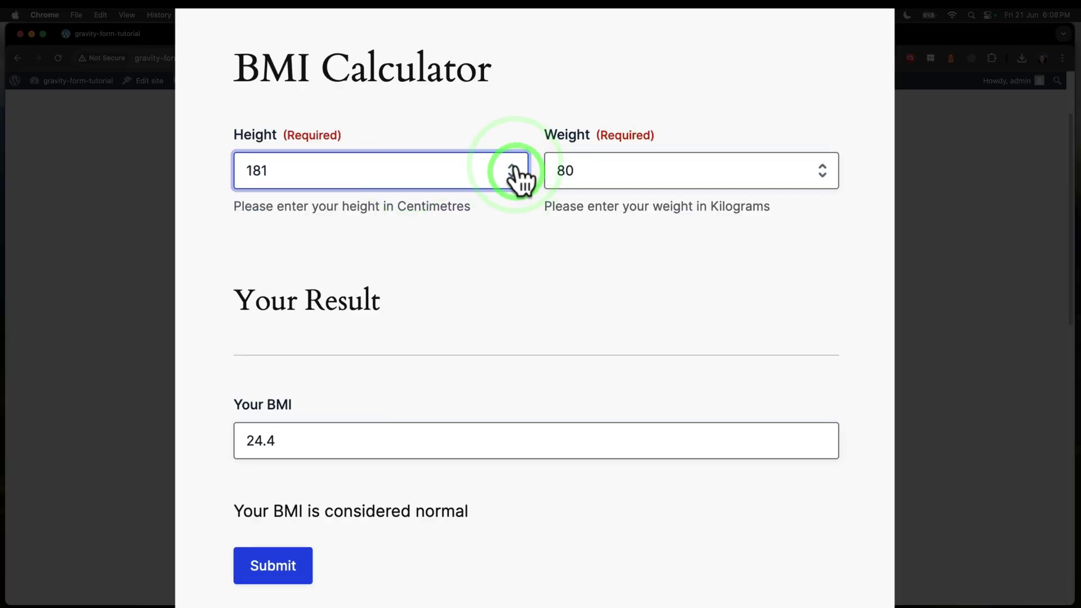
pyautogui.click(514, 165)
pyautogui.click(514, 165)
pyautogui.click(514, 165)
pyautogui.click(514, 166)
pyautogui.click(514, 166)
pyautogui.click(514, 166)
pyautogui.click(514, 166)
pyautogui.click(514, 166)
pyautogui.click(514, 166)
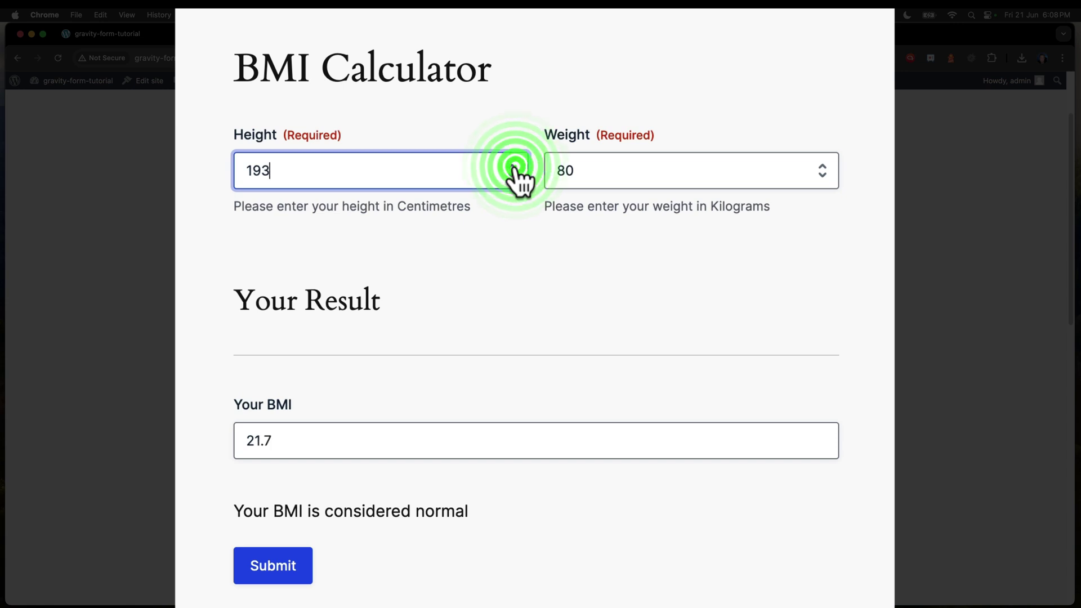
pyautogui.click(514, 166)
pyautogui.click(514, 165)
pyautogui.click(514, 166)
pyautogui.click(514, 166)
pyautogui.click(514, 165)
pyautogui.click(514, 166)
pyautogui.click(514, 165)
pyautogui.click(514, 165)
pyautogui.click(514, 166)
pyautogui.click(514, 166)
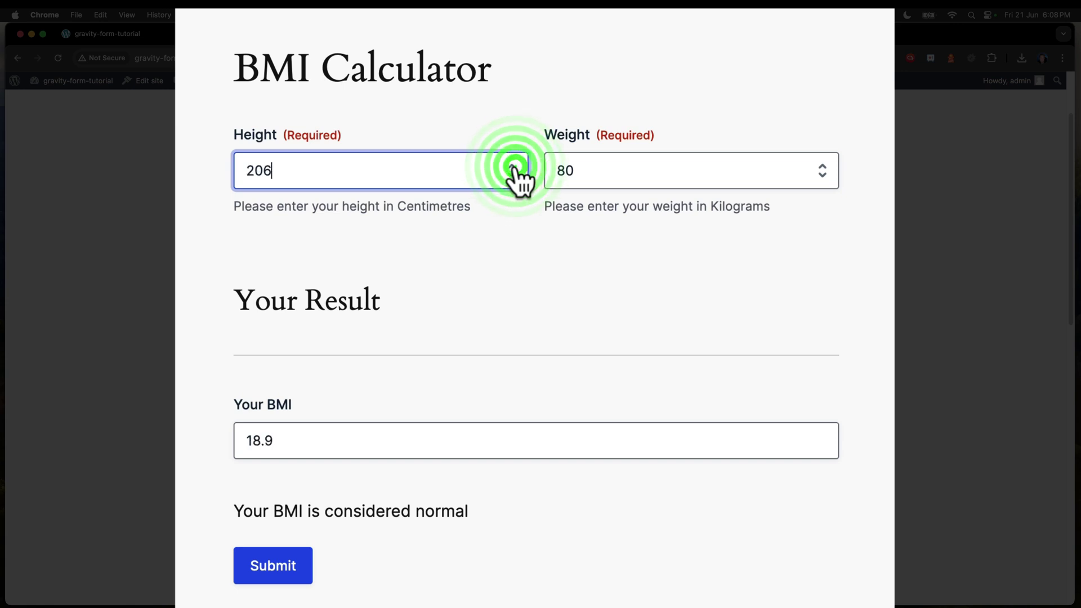
pyautogui.click(514, 166)
pyautogui.click(514, 165)
pyautogui.click(512, 178)
pyautogui.click(512, 178)
pyautogui.click(513, 178)
pyautogui.click(512, 178)
pyautogui.click(513, 178)
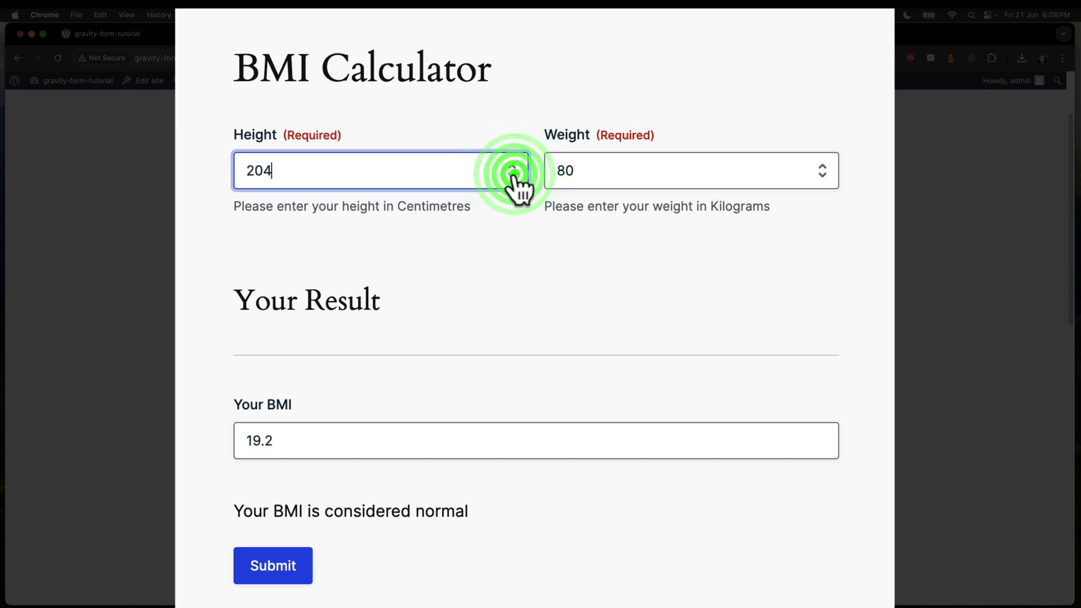
pyautogui.click(513, 178)
pyautogui.click(512, 178)
pyautogui.click(512, 178)
# Set height 195 and test weights such as 150 and 55, ending at BMI 21, normal
pyautogui.doubleClick(292, 170)
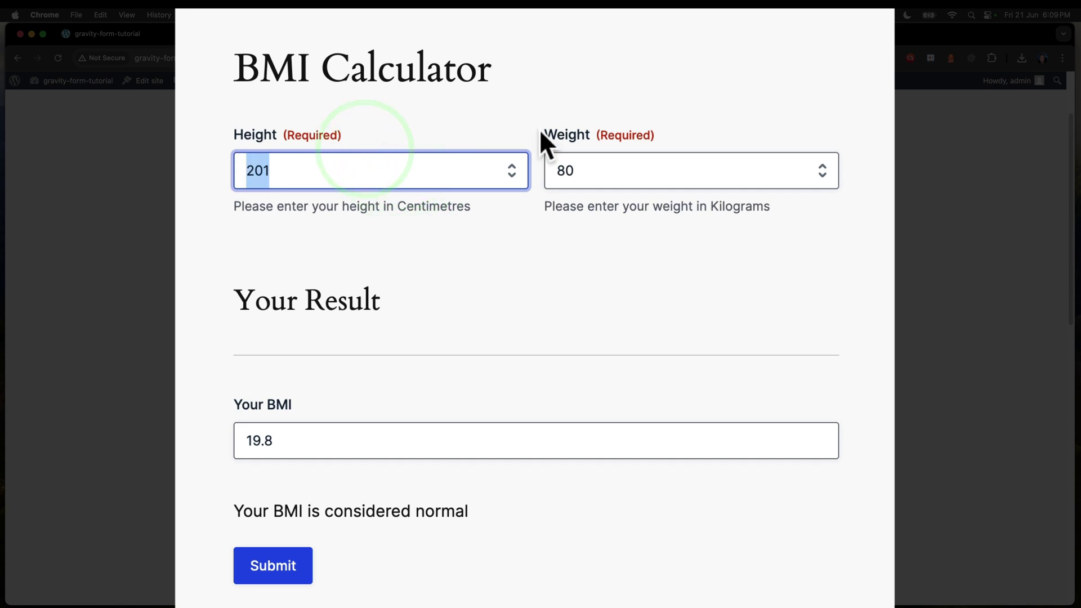
pyautogui.write('195')
pyautogui.click(630, 174)
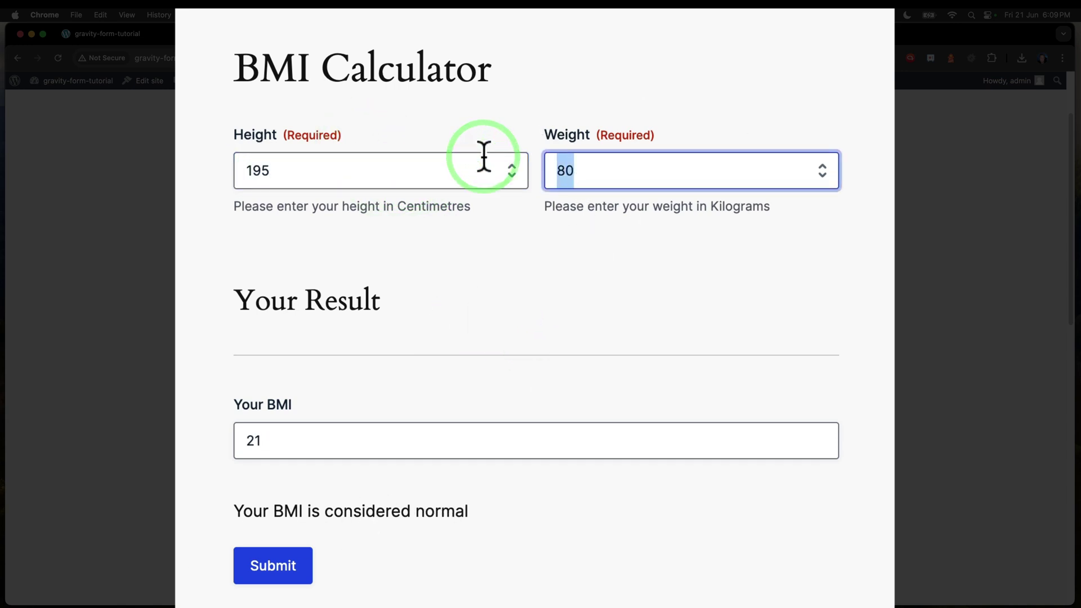
pyautogui.write('150')
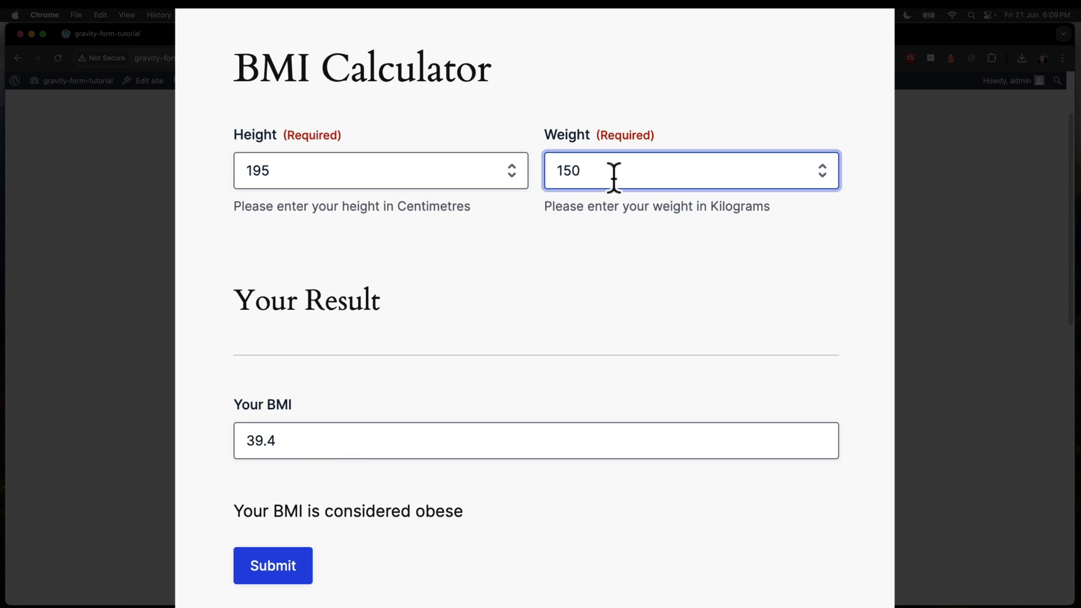
pyautogui.press('super+a')
pyautogui.click(461, 155)
pyautogui.press('super+a')
pyautogui.write('1')
pyautogui.press('super+a')
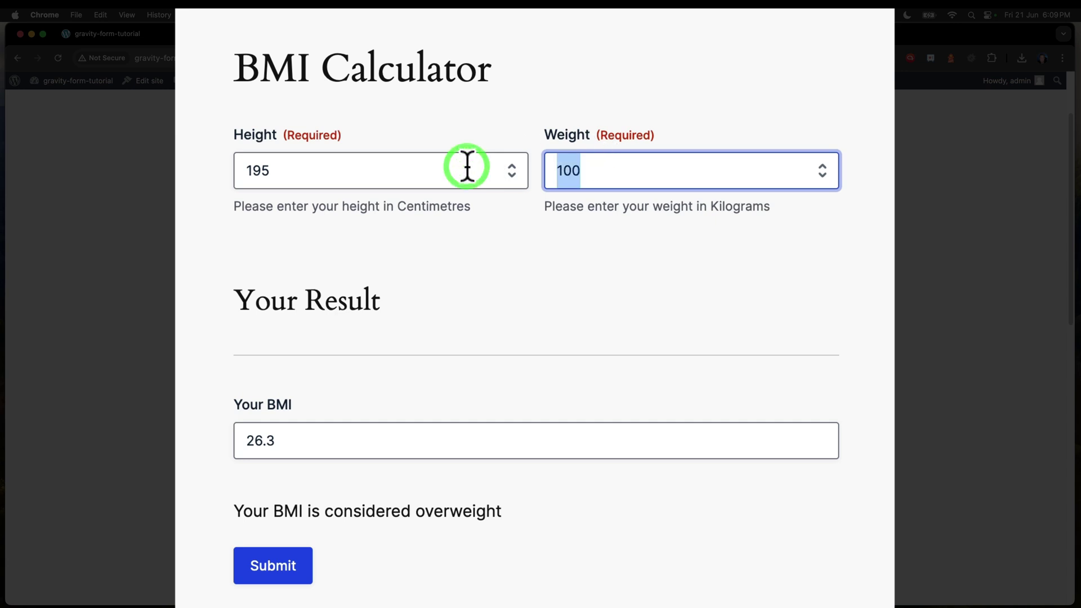
pyautogui.write('55')
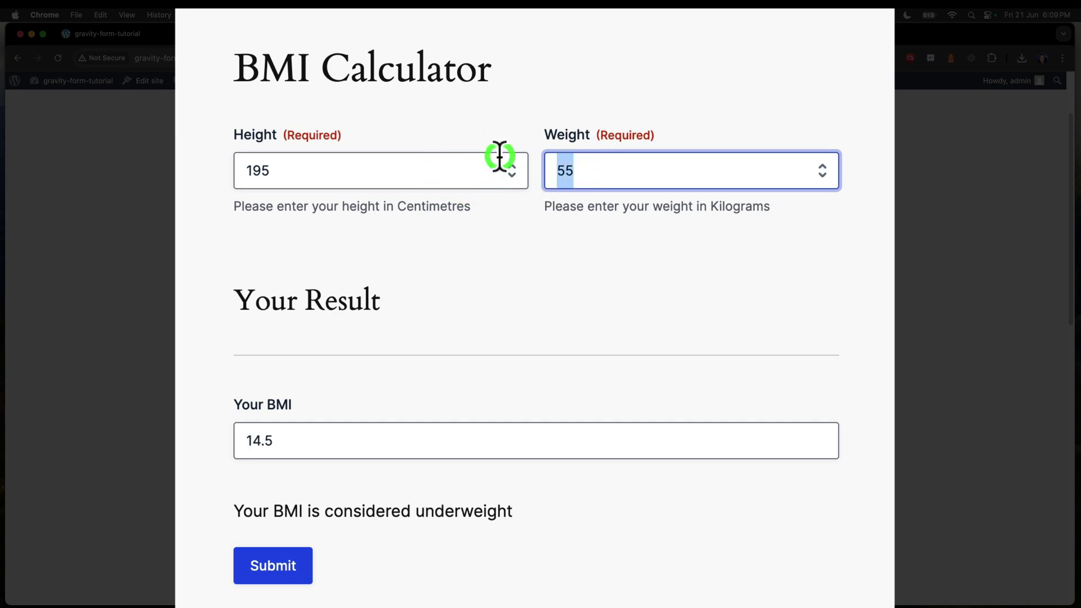
pyautogui.click(337, 439)
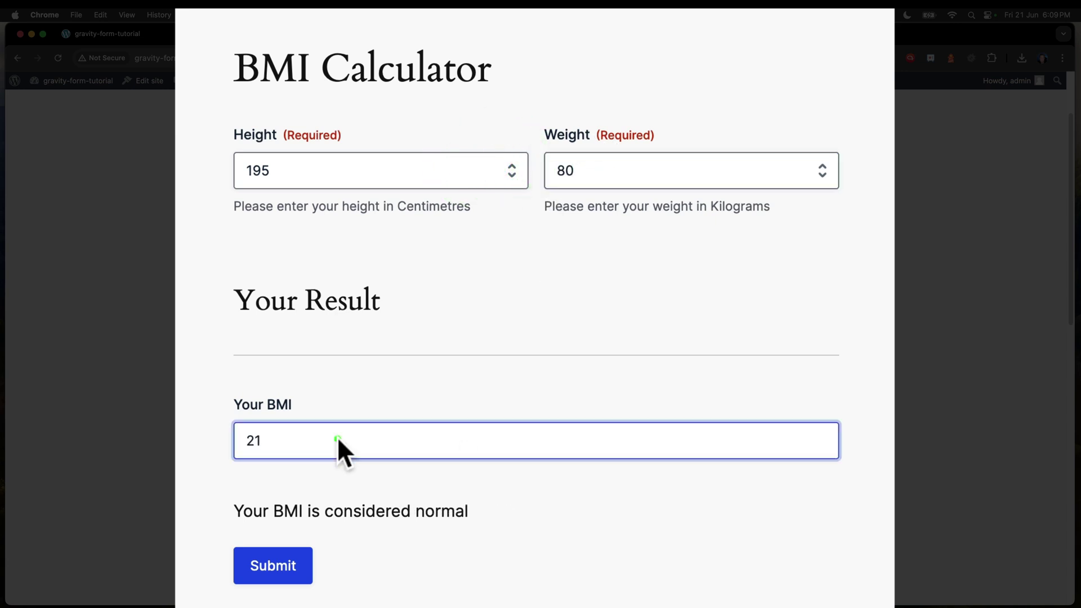